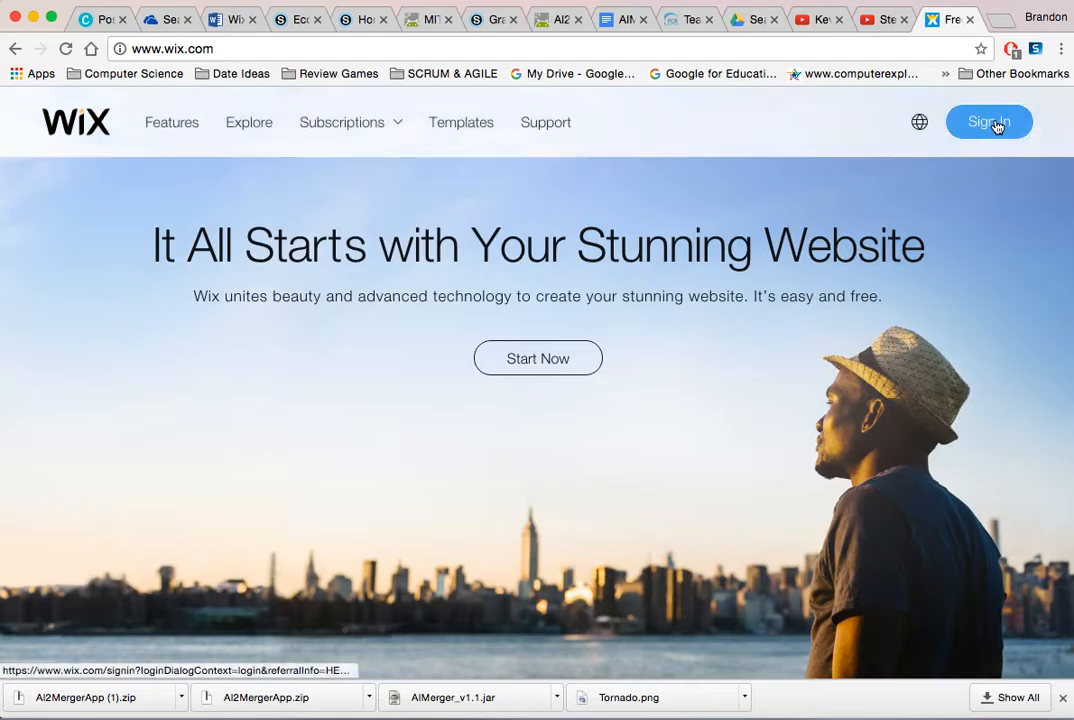
Step: Sign in to the Wix website by continuing with the Google account
{"action": "left_click", "coordinate": [996, 125]}
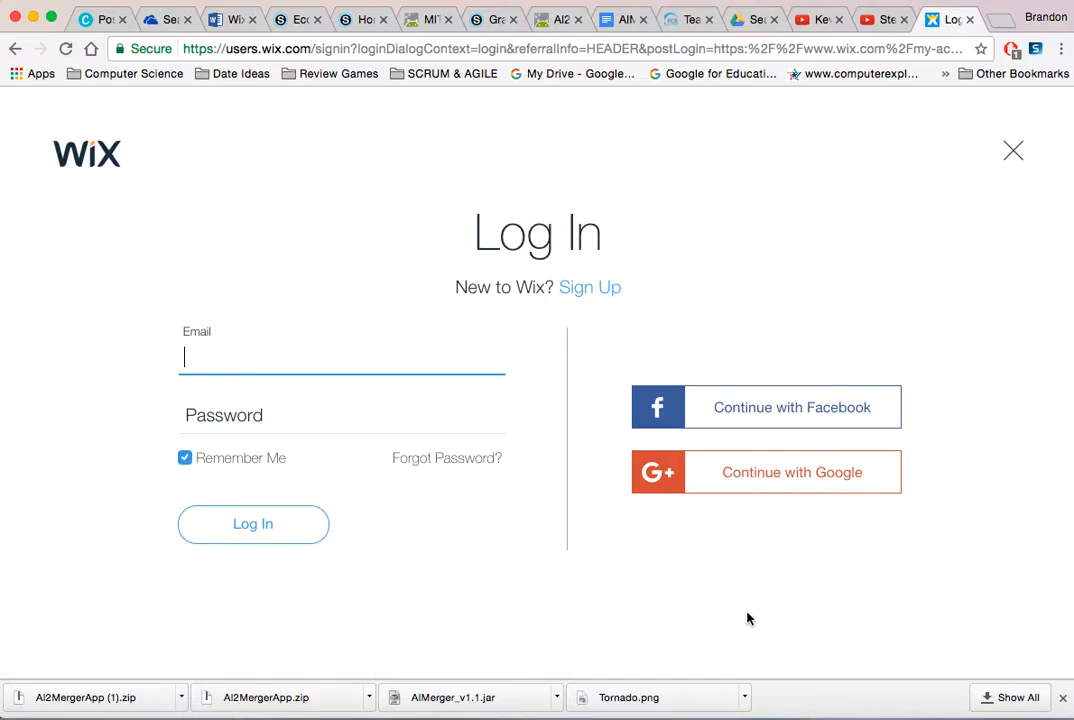
{"action": "left_click", "coordinate": [779, 480]}
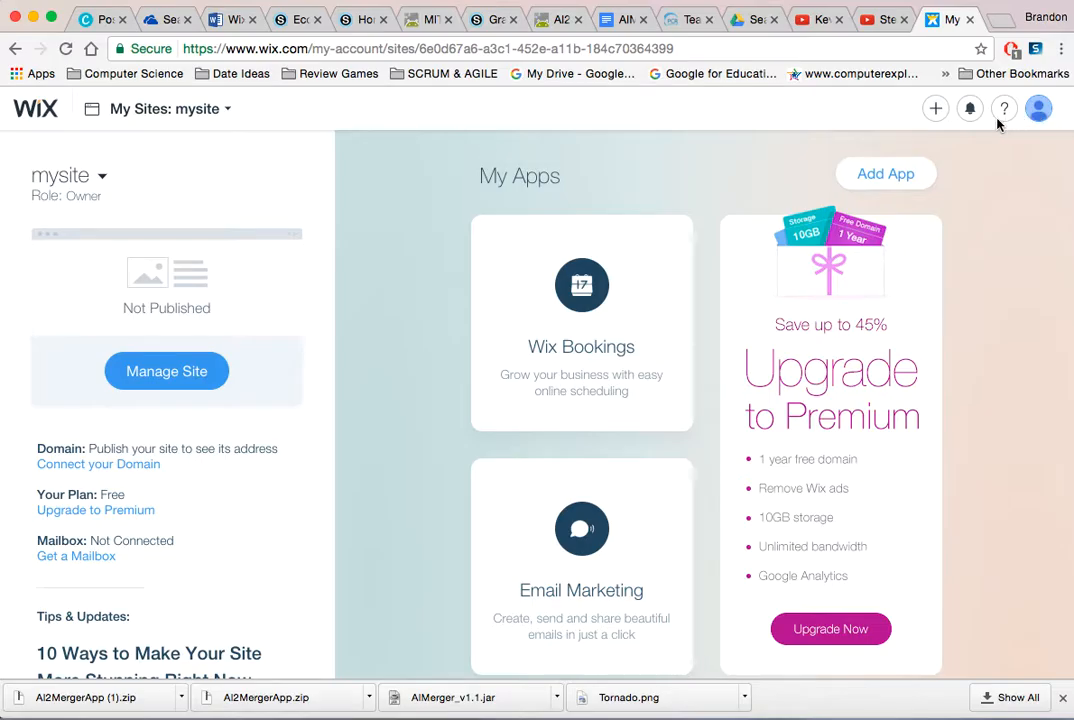
Step: Start a new site of the kind Other and choose to create it with the Wix Editor
{"action": "left_click", "coordinate": [935, 113]}
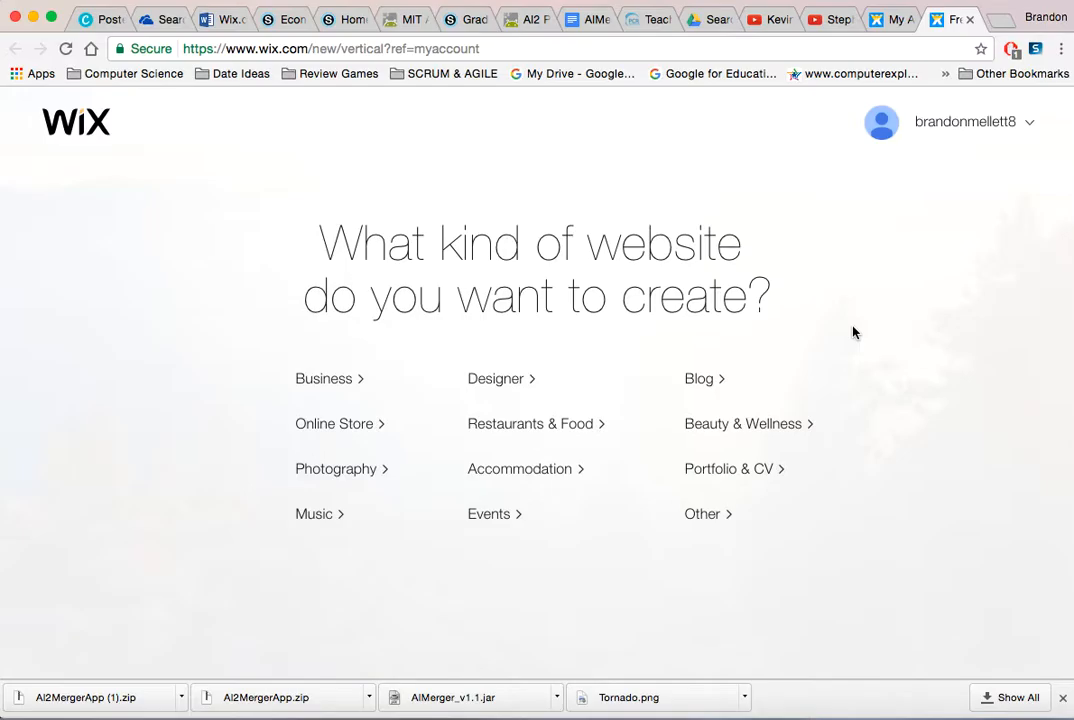
{"action": "left_click", "coordinate": [702, 518]}
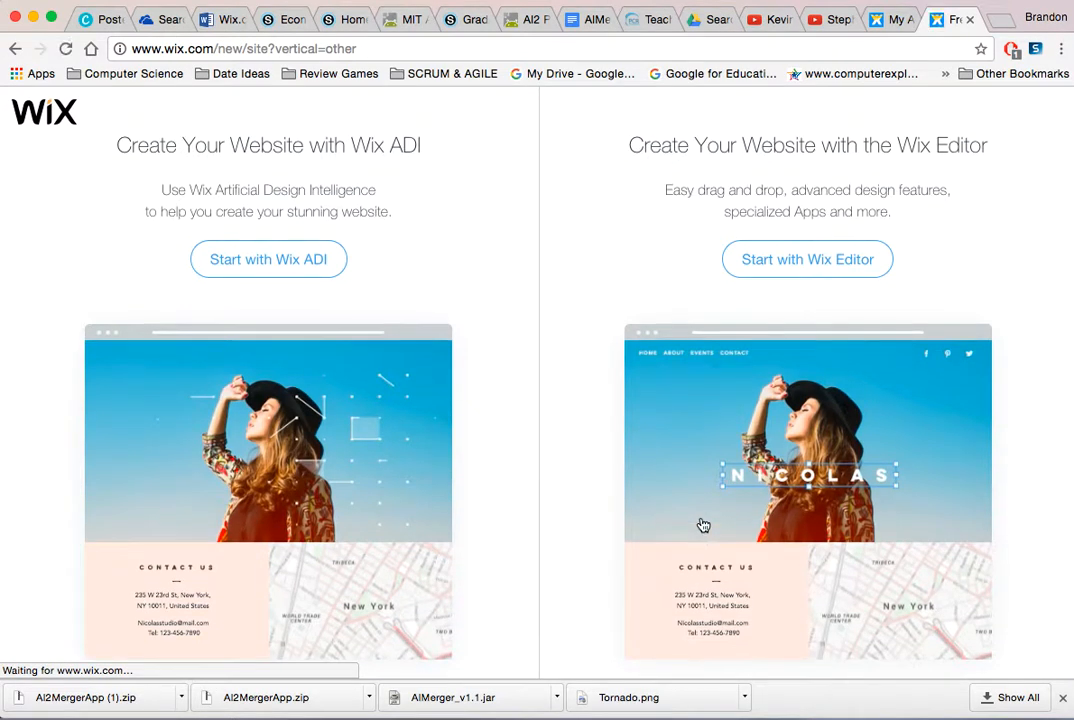
{"action": "left_click", "coordinate": [835, 262]}
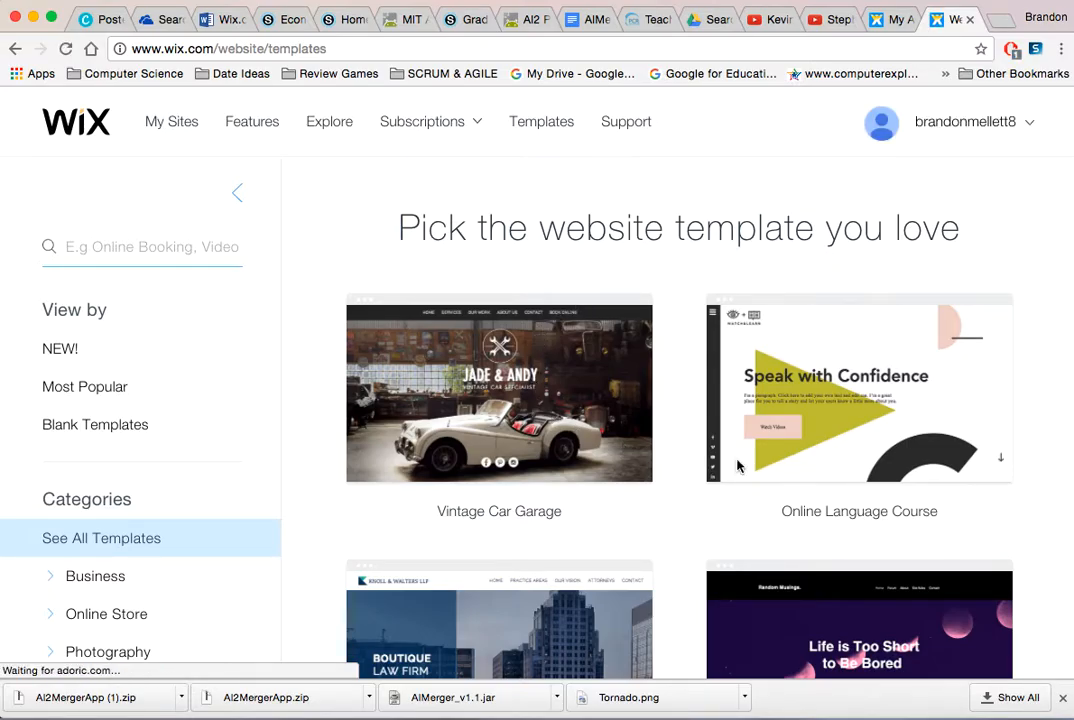
Step: Look through the website template categories and show only the Blank Templates
{"action": "scroll", "coordinate": [657, 430], "scroll_direction": "down", "scroll_amount": 6}
{"action": "scroll", "coordinate": [206, 479], "scroll_direction": "down", "scroll_amount": 8}
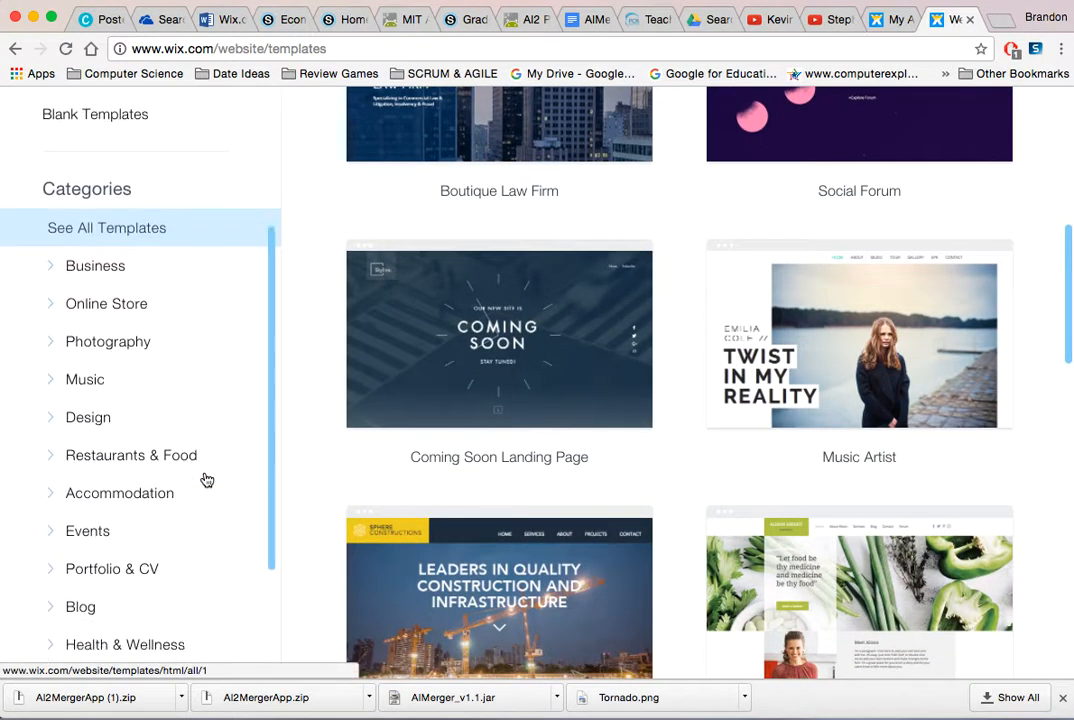
{"action": "scroll", "coordinate": [158, 300], "scroll_direction": "up", "scroll_amount": 5}
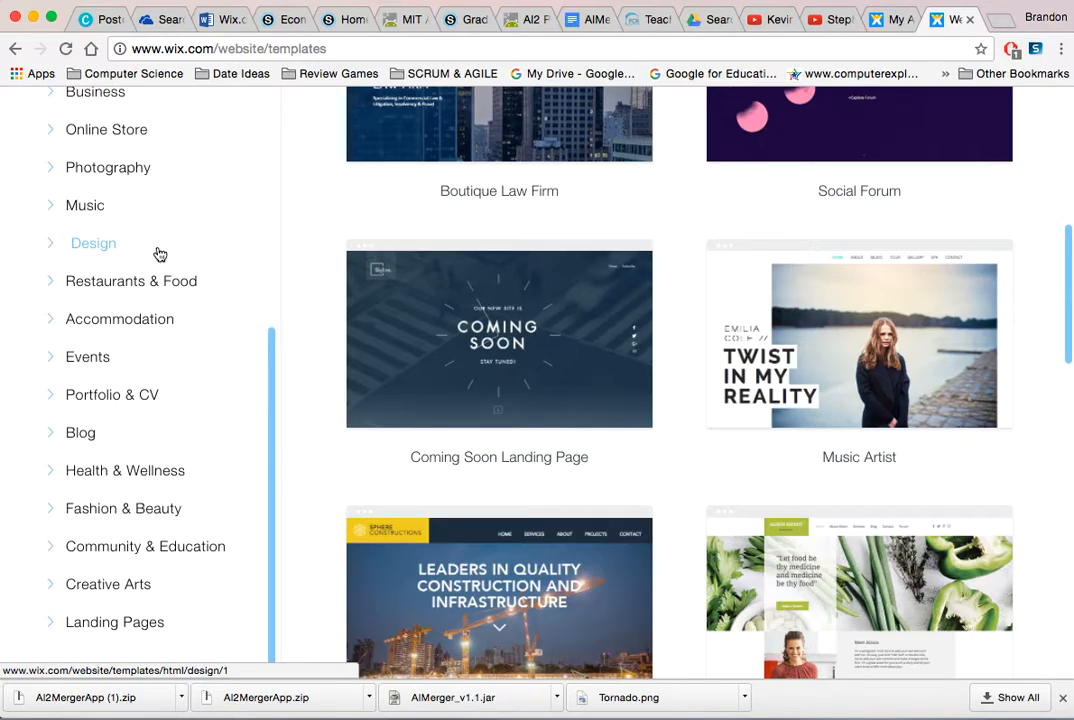
{"action": "scroll", "coordinate": [157, 349], "scroll_direction": "down", "scroll_amount": 2}
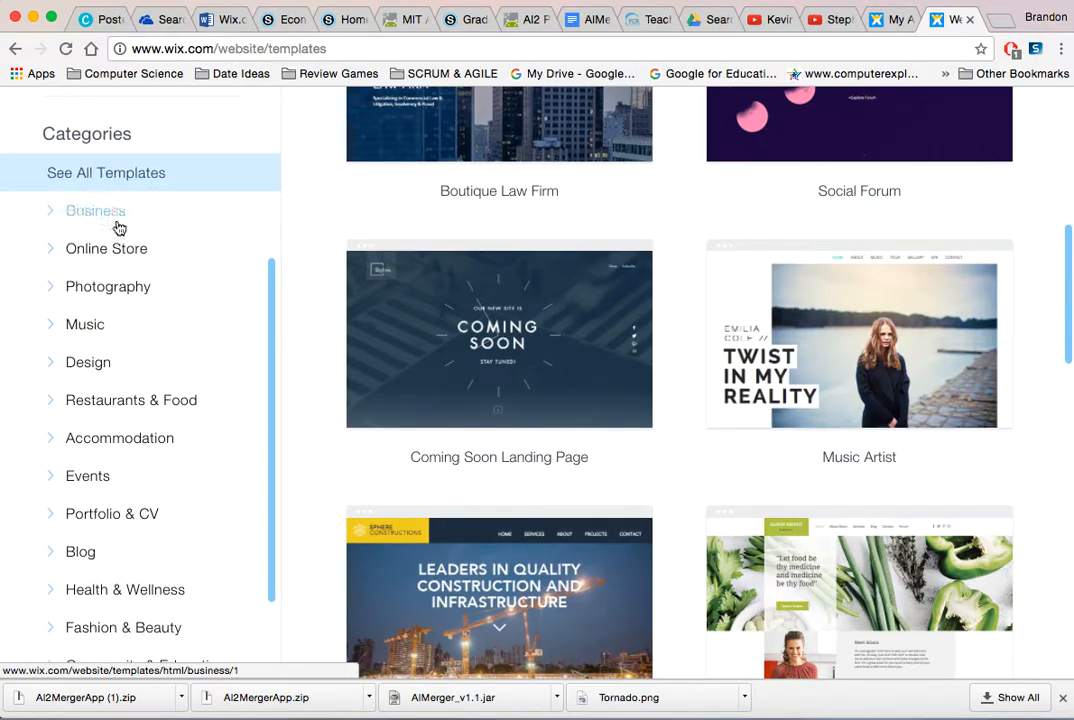
{"action": "scroll", "coordinate": [173, 451], "scroll_direction": "down", "scroll_amount": 3}
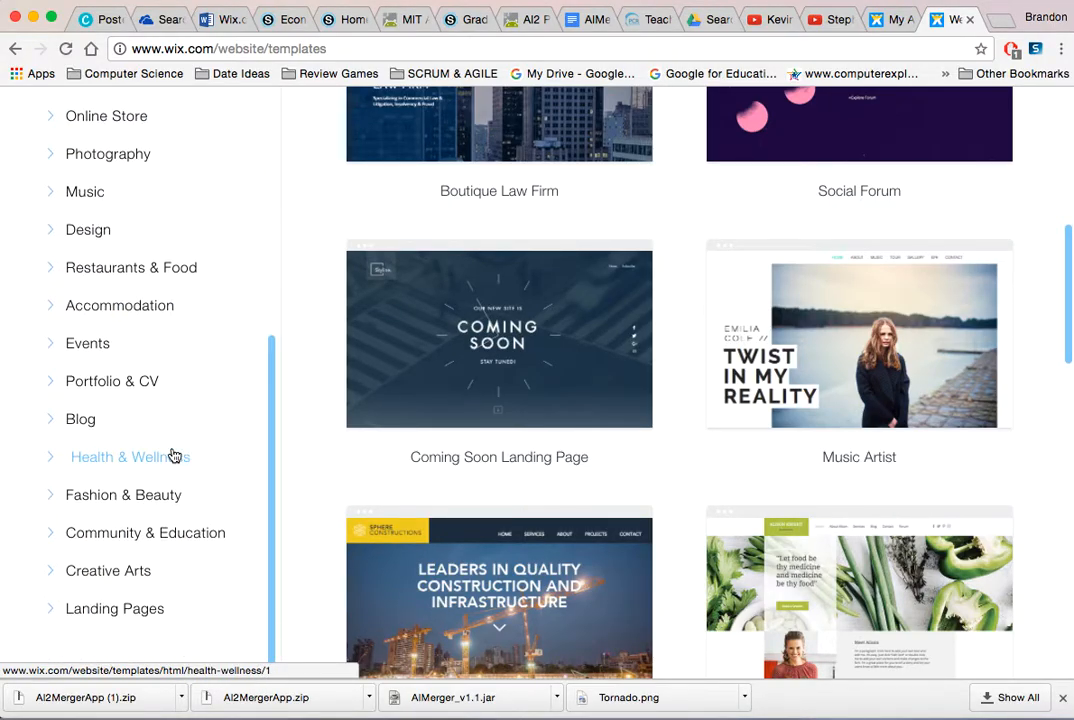
{"action": "scroll", "coordinate": [312, 235], "scroll_direction": "up", "scroll_amount": 3}
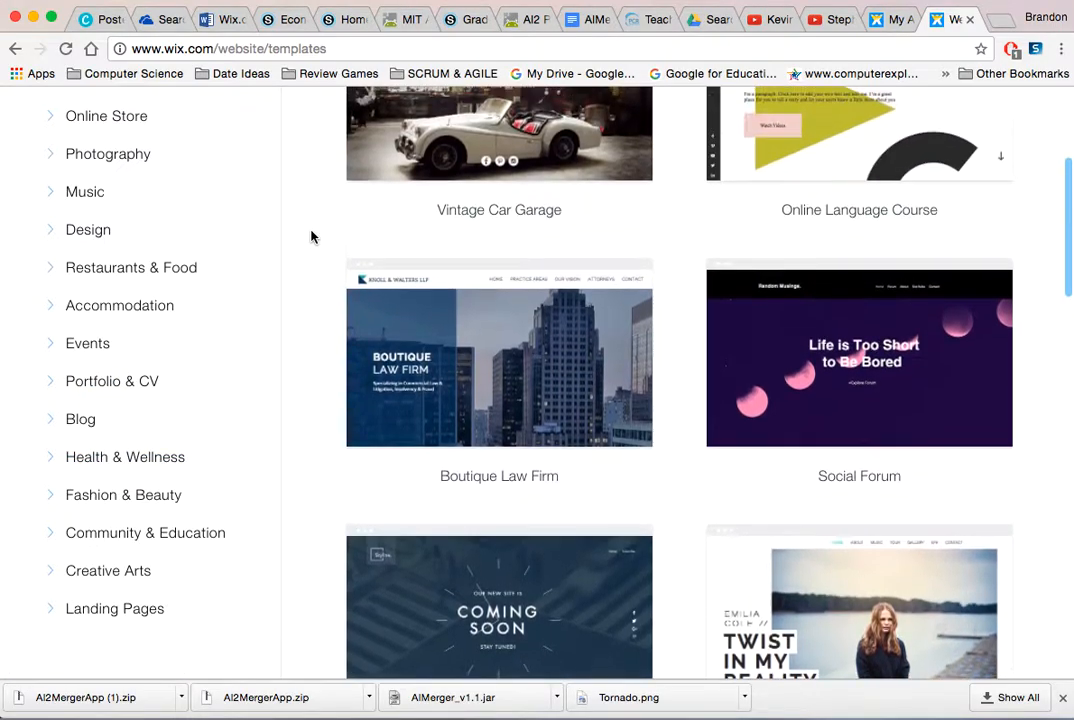
{"action": "scroll", "coordinate": [256, 240], "scroll_direction": "up", "scroll_amount": 5}
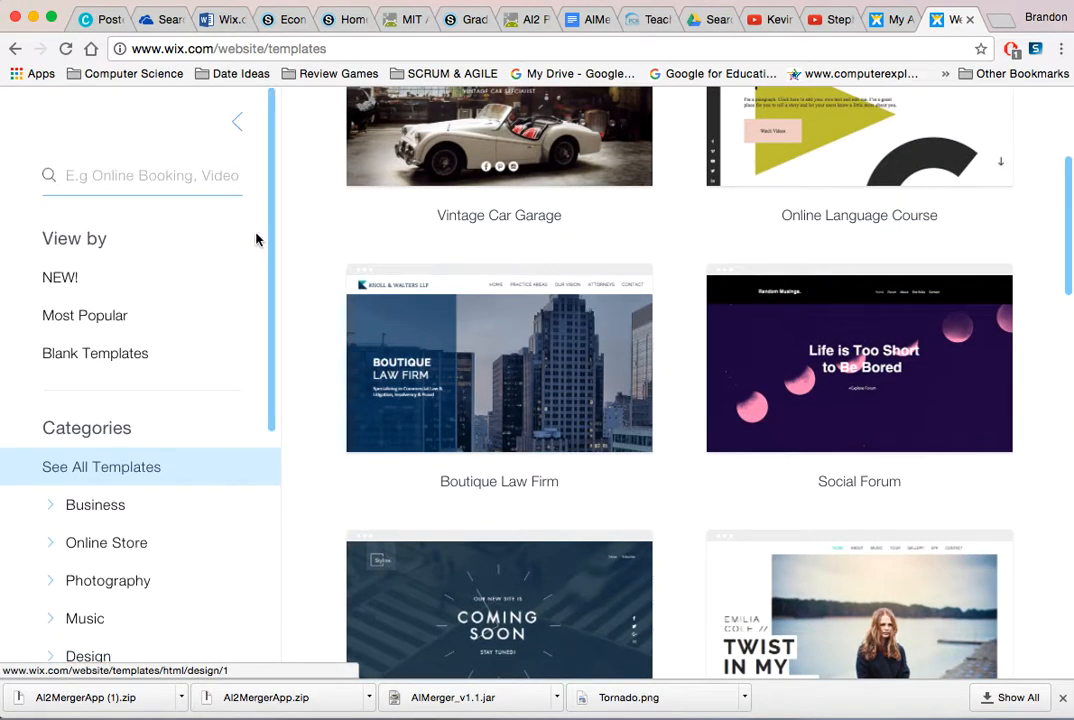
{"action": "left_click", "coordinate": [117, 363]}
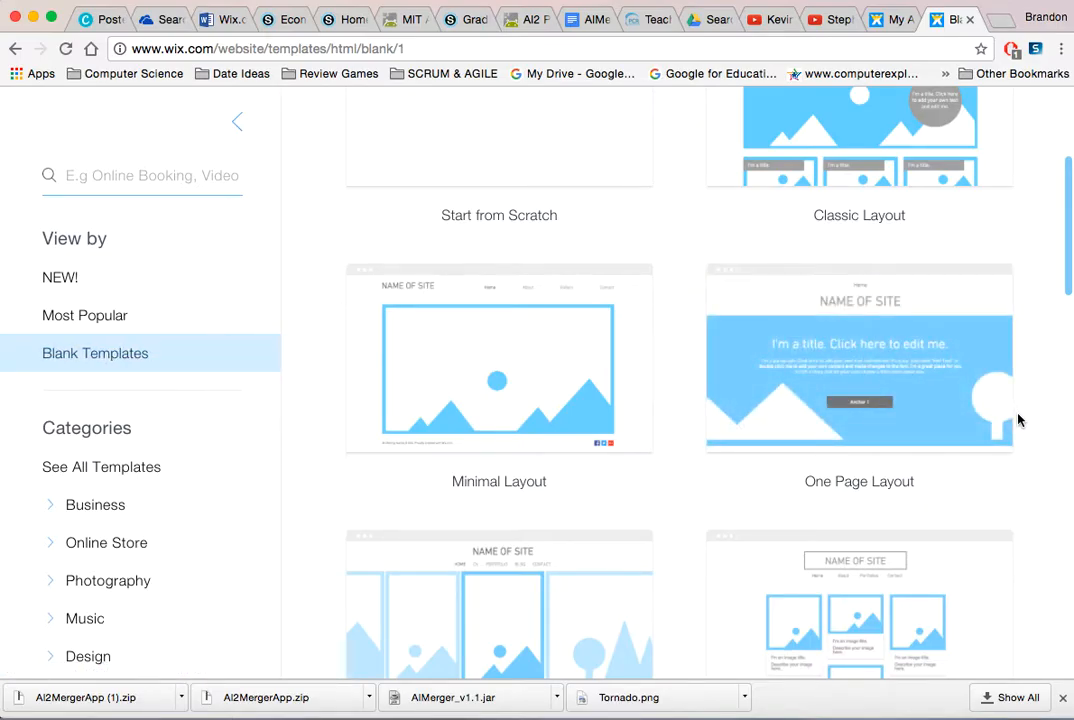
Step: Look over the blank templates and open the One Page Layout template for editing
{"action": "scroll", "coordinate": [1031, 391], "scroll_direction": "up", "scroll_amount": 3}
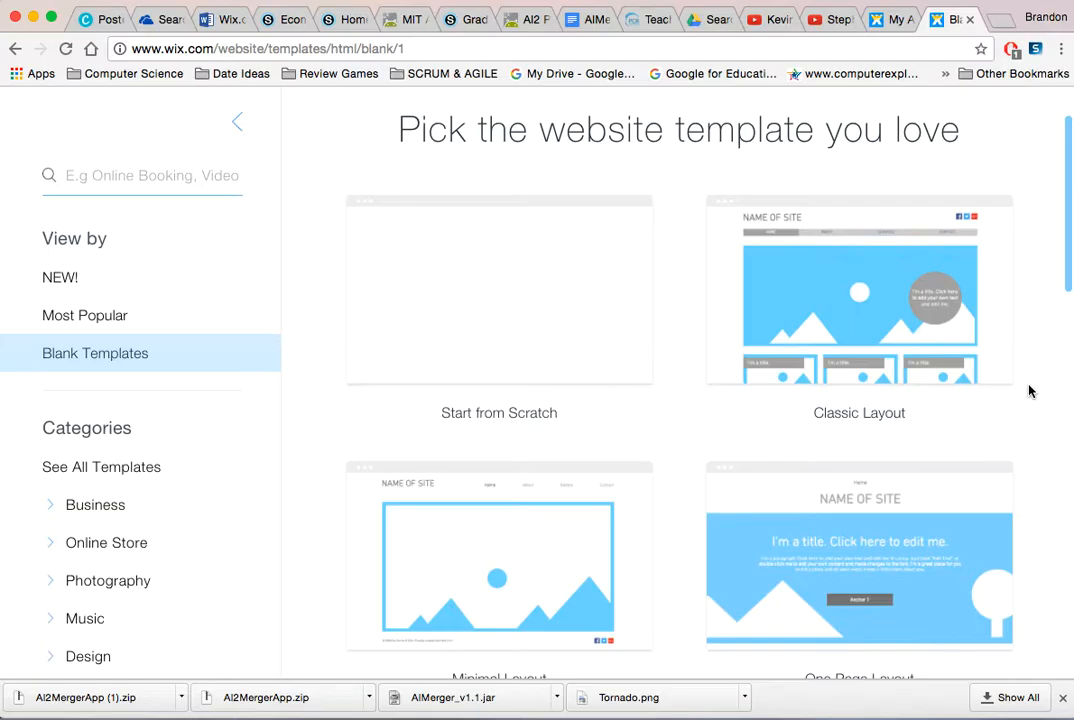
{"action": "scroll", "coordinate": [1031, 391], "scroll_direction": "down", "scroll_amount": 4}
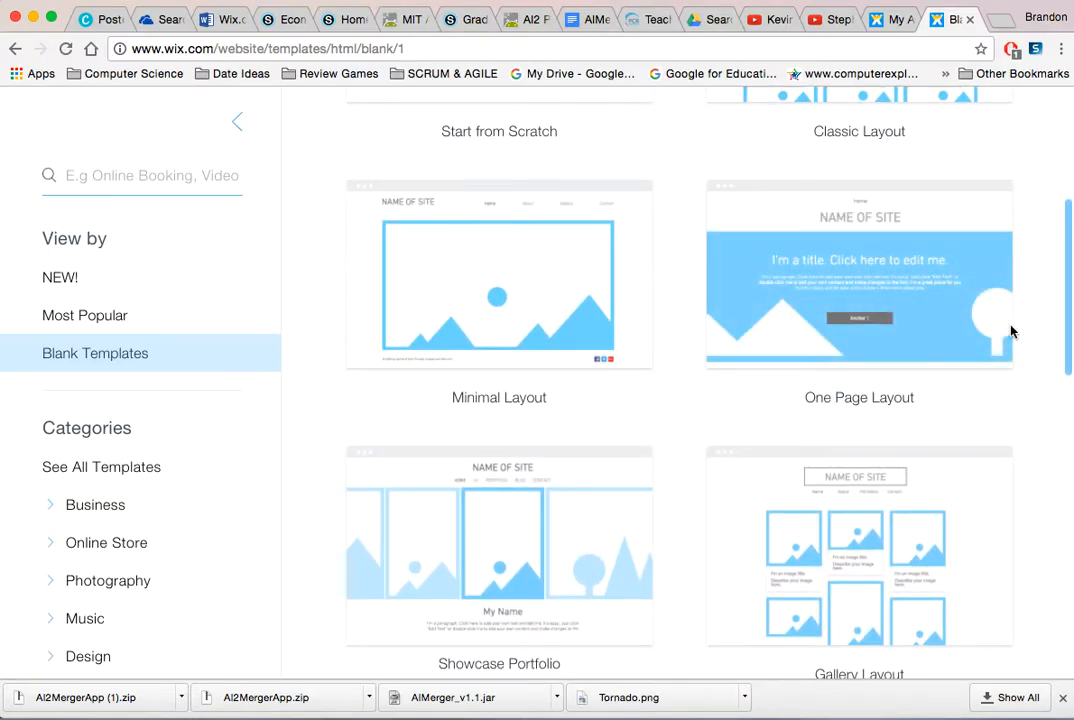
{"action": "mouse_move", "coordinate": [999, 331]}
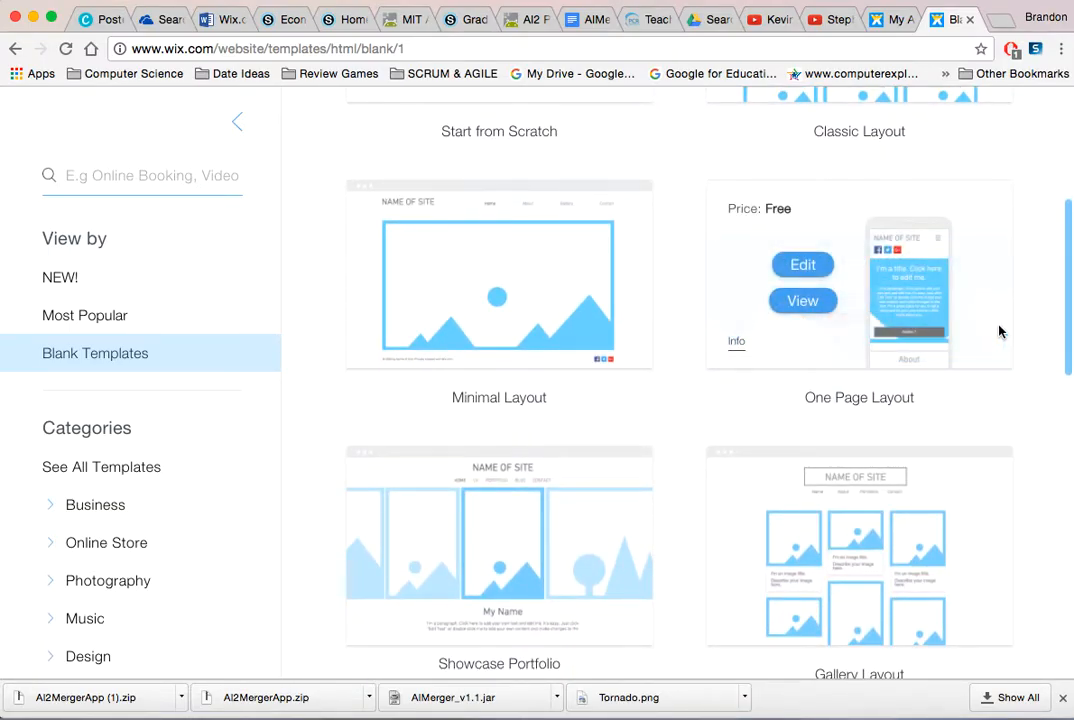
{"action": "scroll", "coordinate": [1018, 422], "scroll_direction": "down", "scroll_amount": 4}
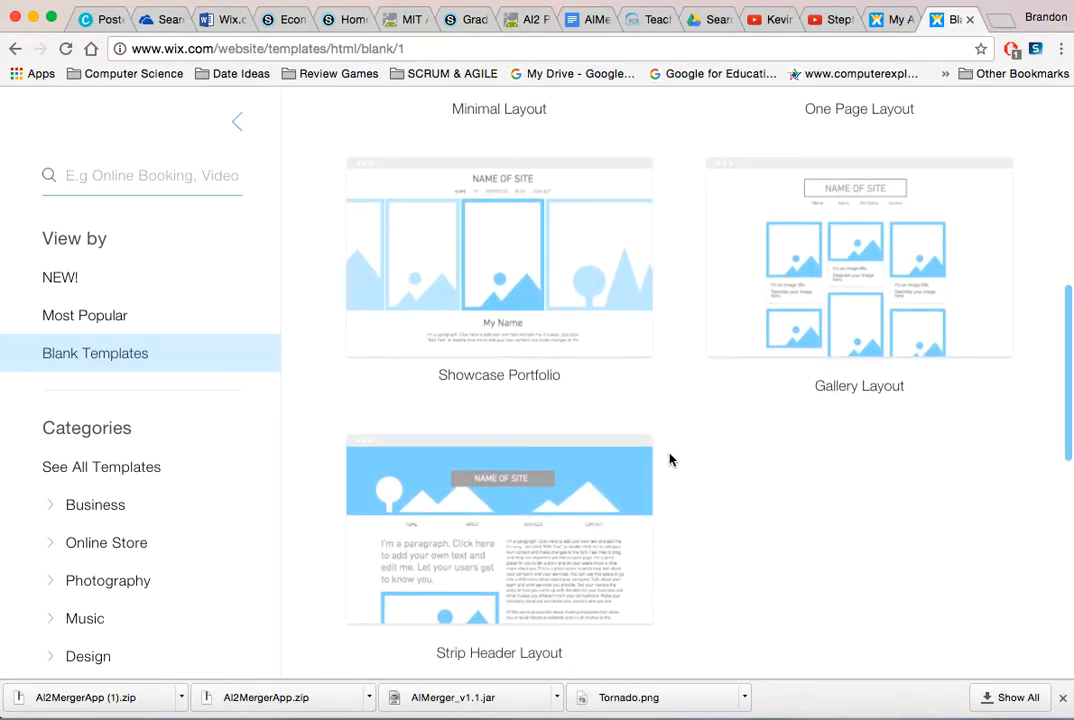
{"action": "scroll", "coordinate": [670, 459], "scroll_direction": "up", "scroll_amount": 3}
{"action": "scroll", "coordinate": [678, 367], "scroll_direction": "up", "scroll_amount": 3}
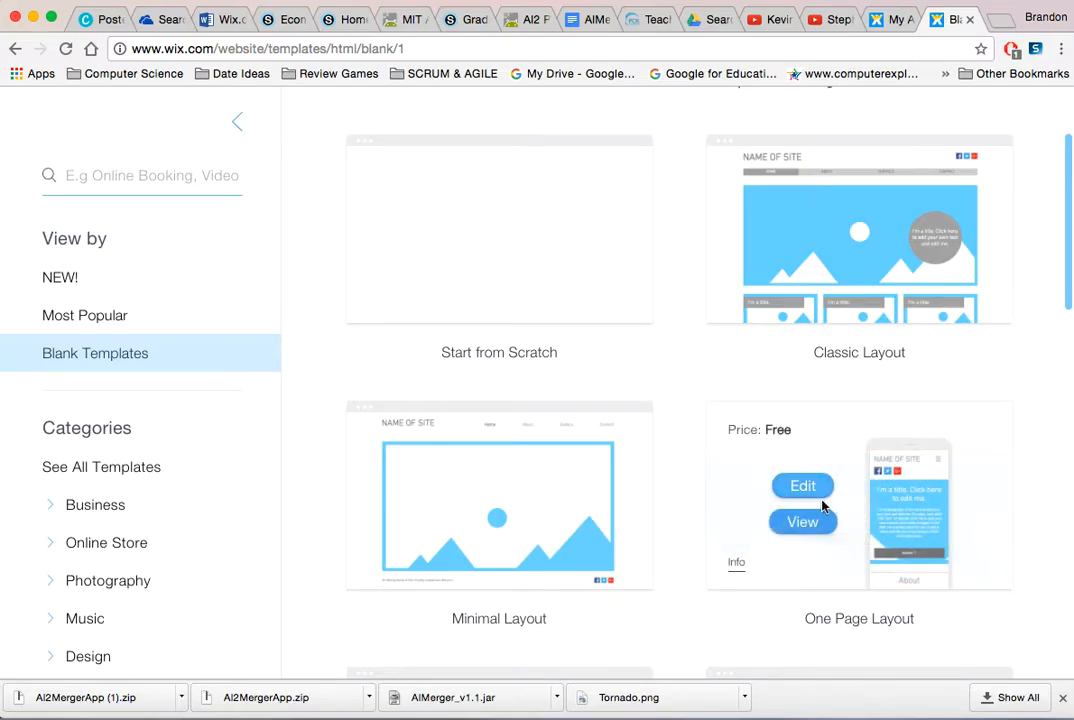
{"action": "mouse_move", "coordinate": [745, 487]}
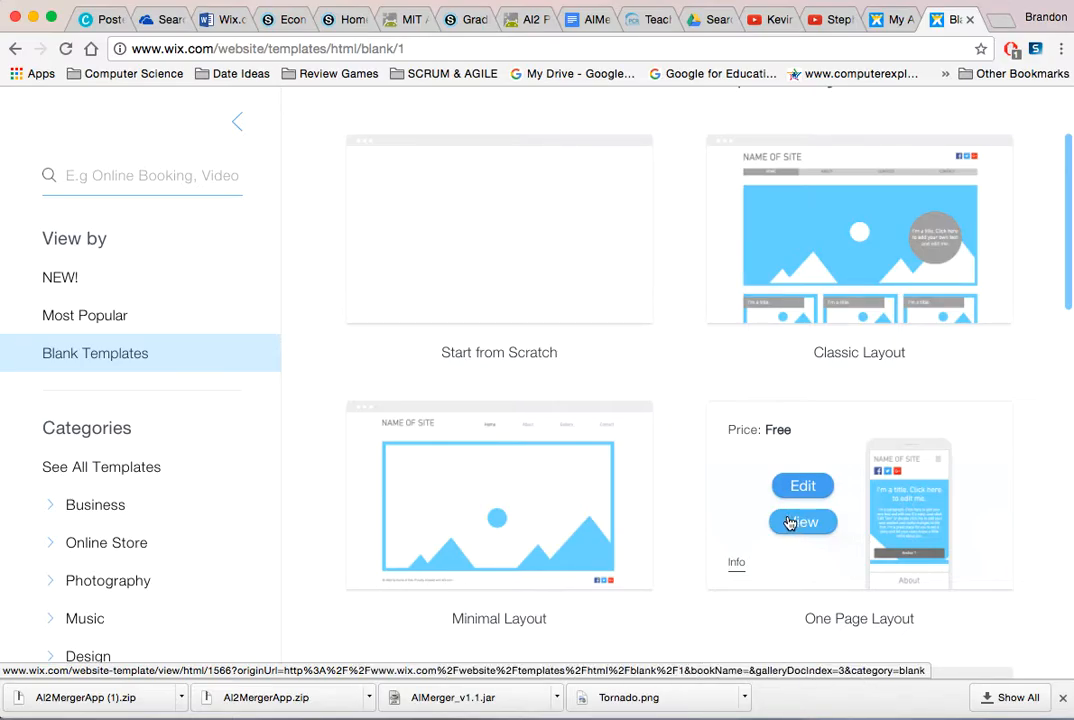
{"action": "left_click", "coordinate": [813, 488]}
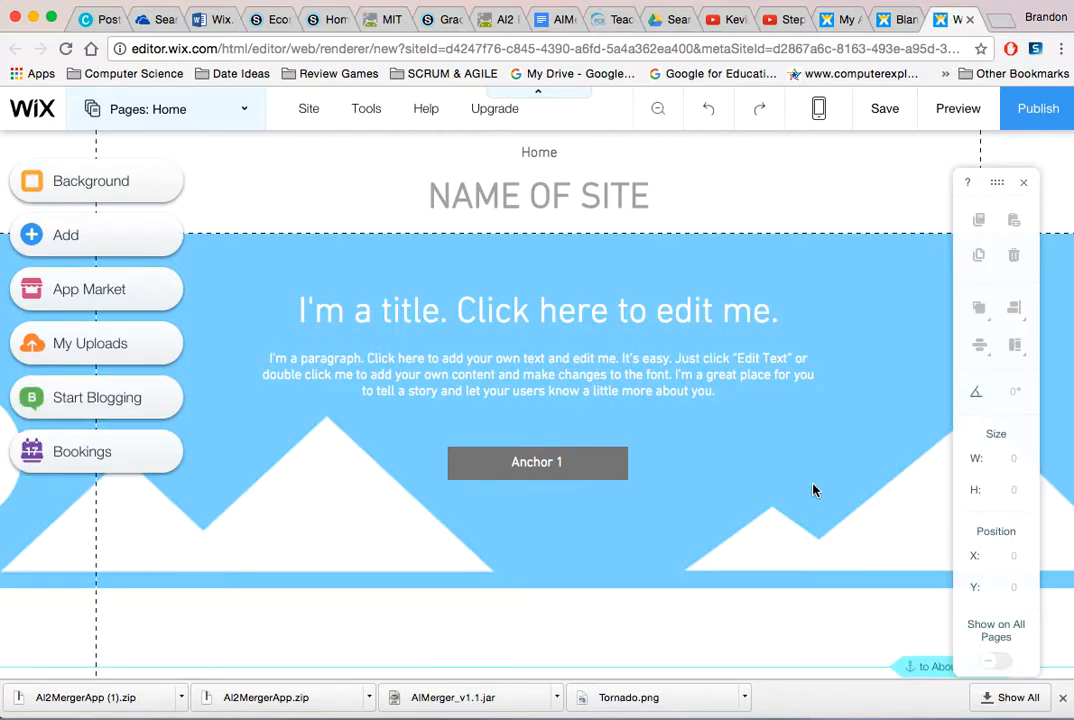
Step: Look over the template's Home page and delete the paragraph text box under the About heading
{"action": "scroll", "coordinate": [813, 490], "scroll_direction": "down", "scroll_amount": 10}
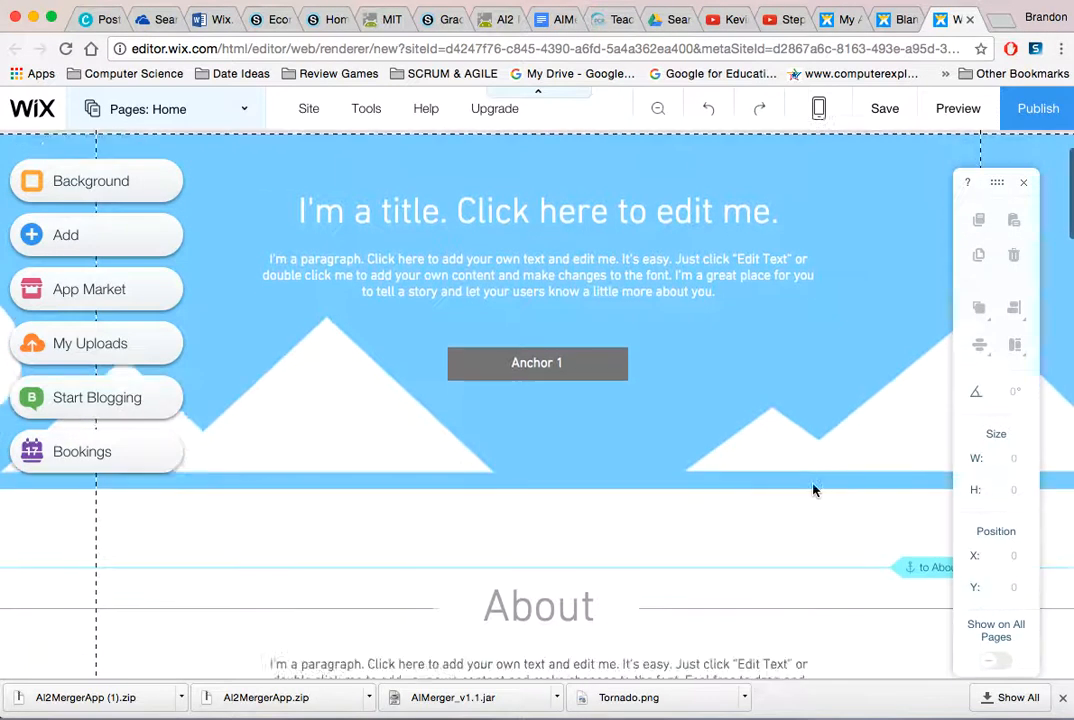
{"action": "scroll", "coordinate": [813, 490], "scroll_direction": "down", "scroll_amount": 10}
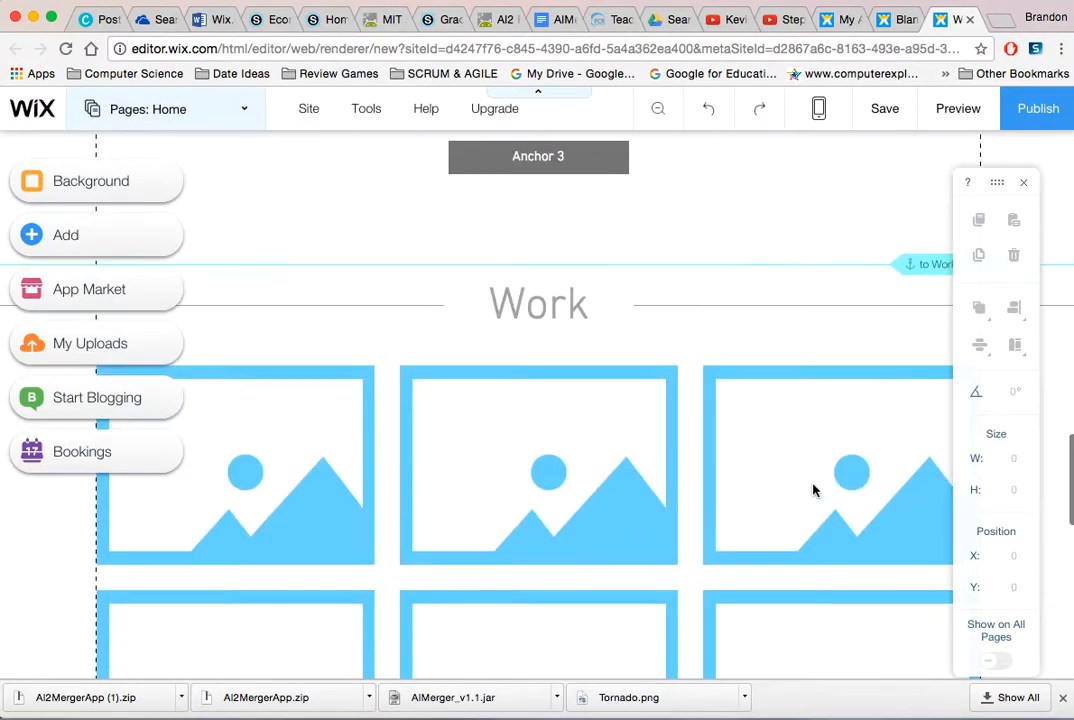
{"action": "scroll", "coordinate": [688, 508], "scroll_direction": "down", "scroll_amount": 10}
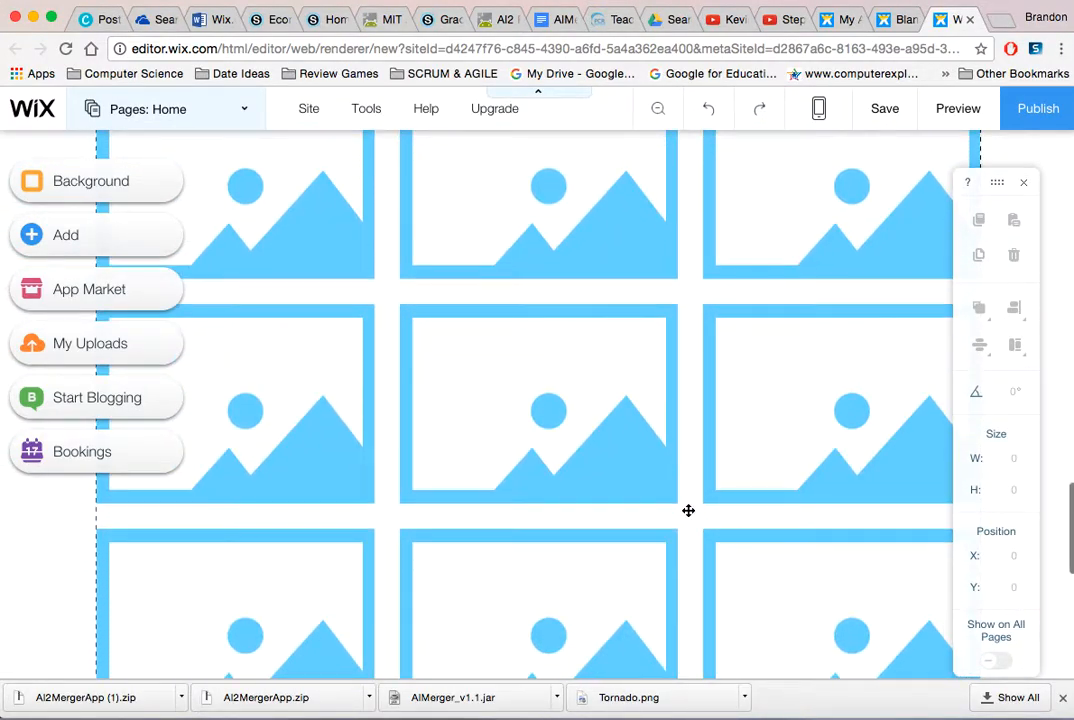
{"action": "scroll", "coordinate": [686, 221], "scroll_direction": "up", "scroll_amount": 20}
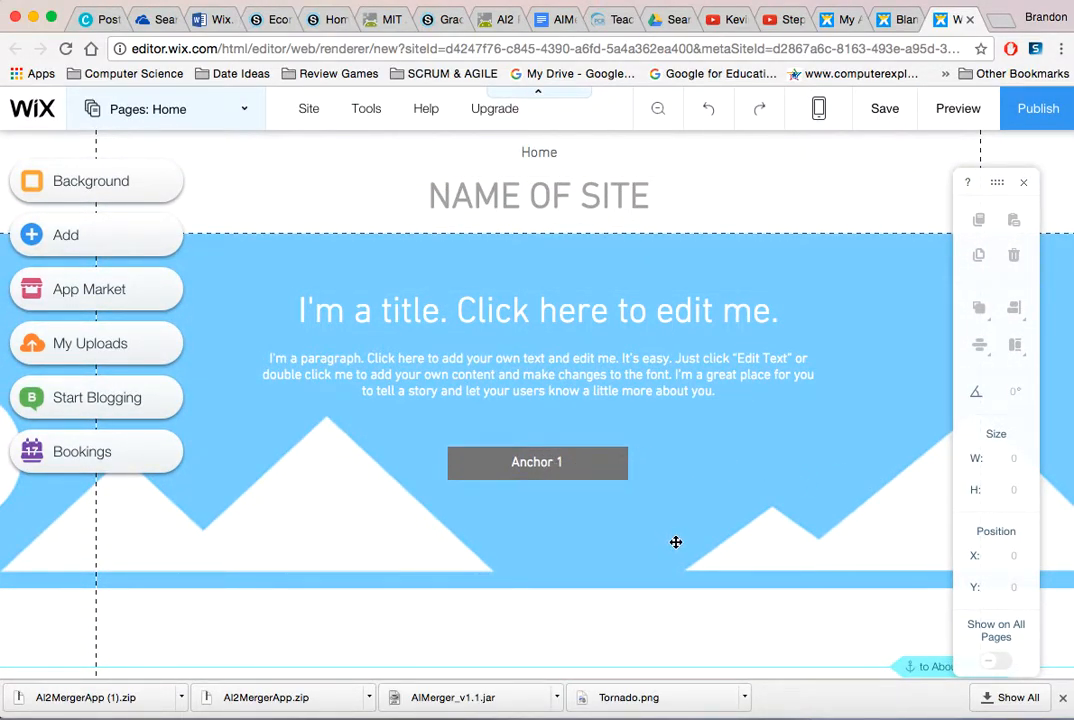
{"action": "scroll", "coordinate": [676, 542], "scroll_direction": "down", "scroll_amount": 5}
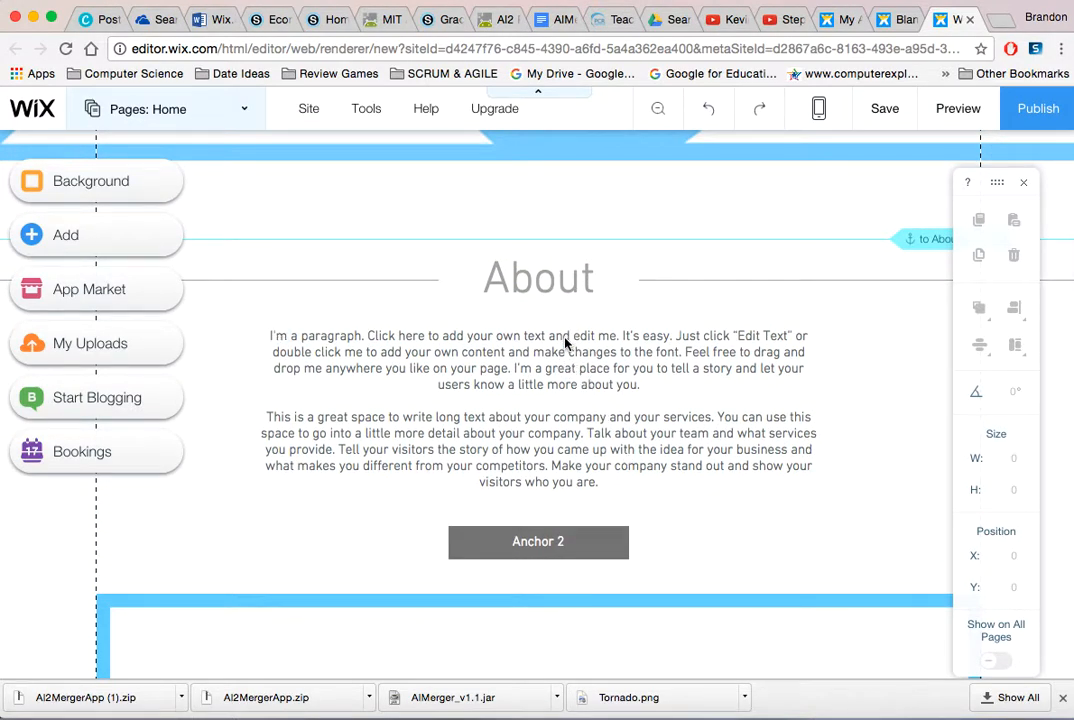
{"action": "left_click", "coordinate": [558, 448]}
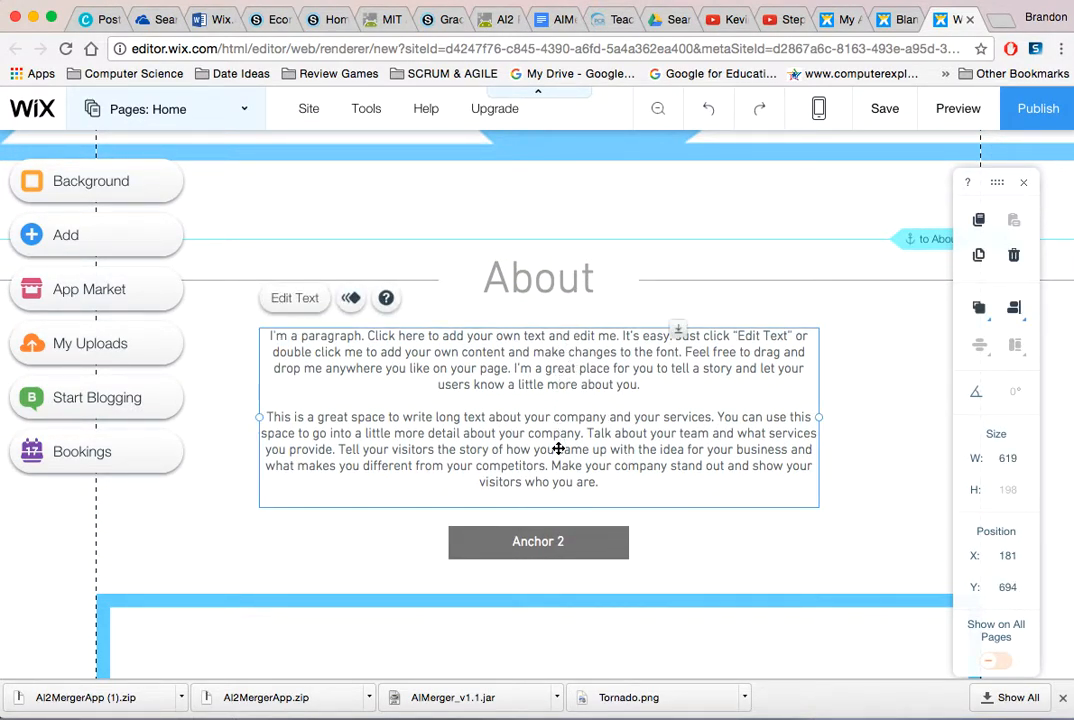
{"action": "key", "text": "Delete"}
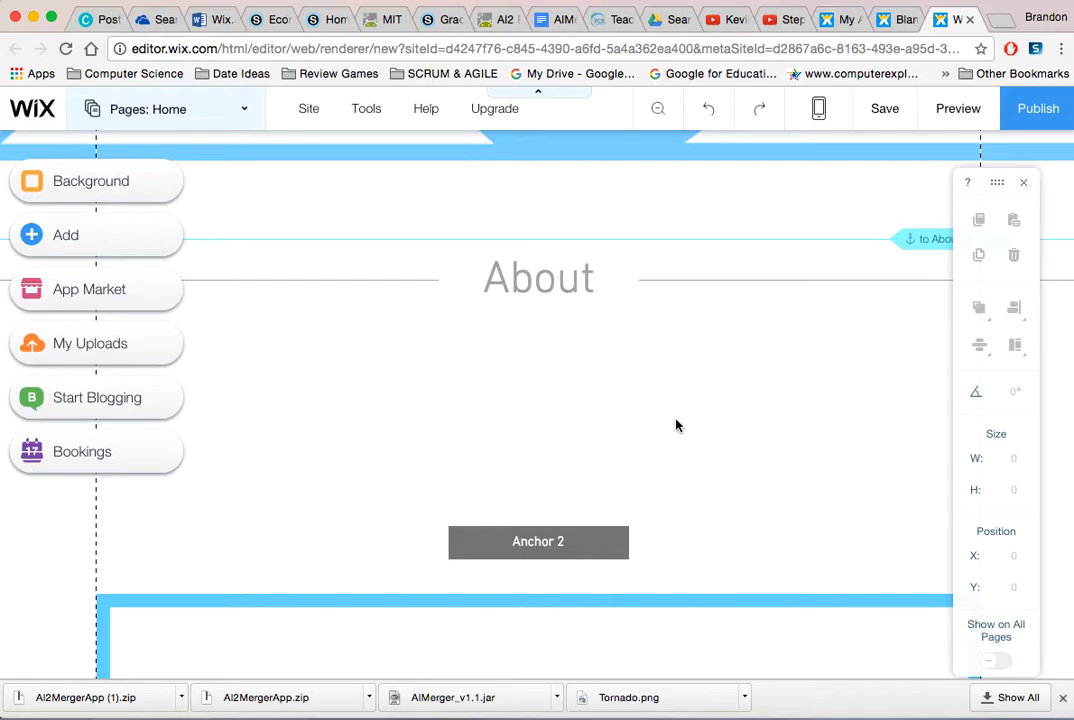
Step: Add a new page to the site and name it Page 2
{"action": "scroll", "coordinate": [676, 420], "scroll_direction": "down", "scroll_amount": 5}
{"action": "scroll", "coordinate": [676, 420], "scroll_direction": "up", "scroll_amount": 5}
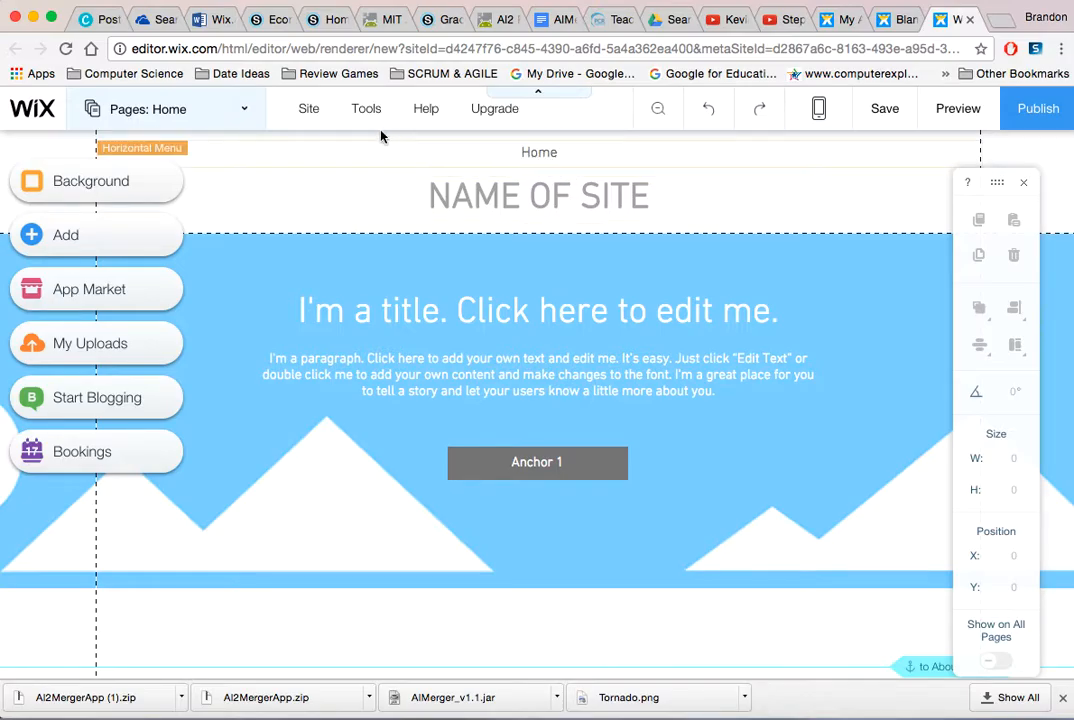
{"action": "left_click", "coordinate": [254, 118]}
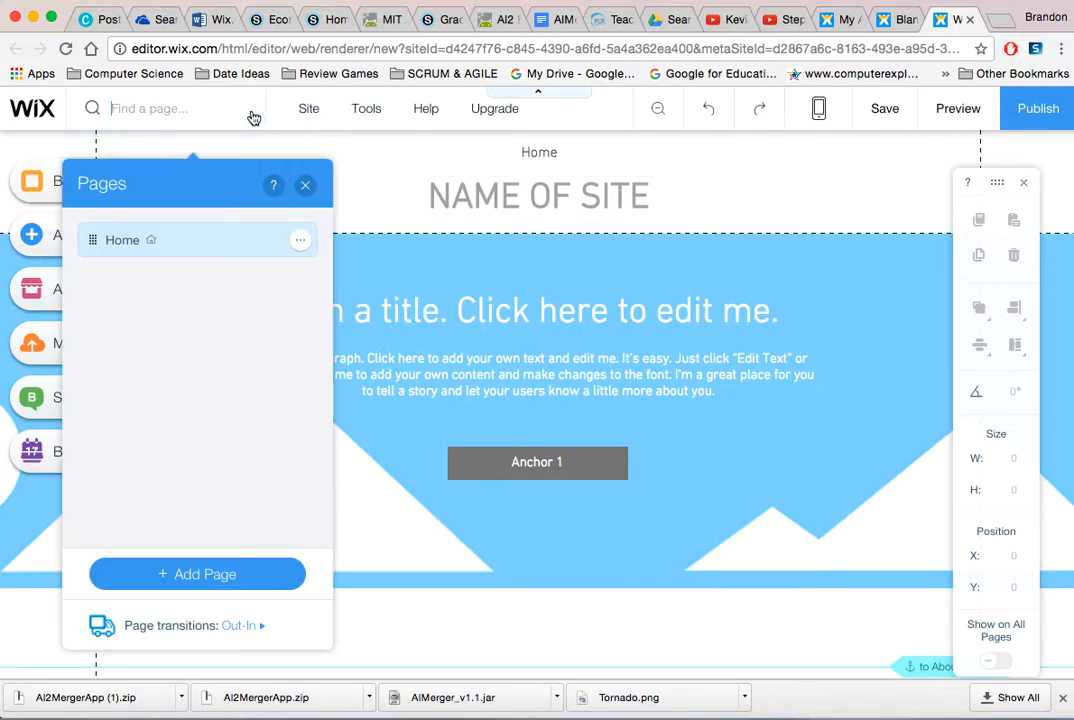
{"action": "left_click", "coordinate": [177, 583]}
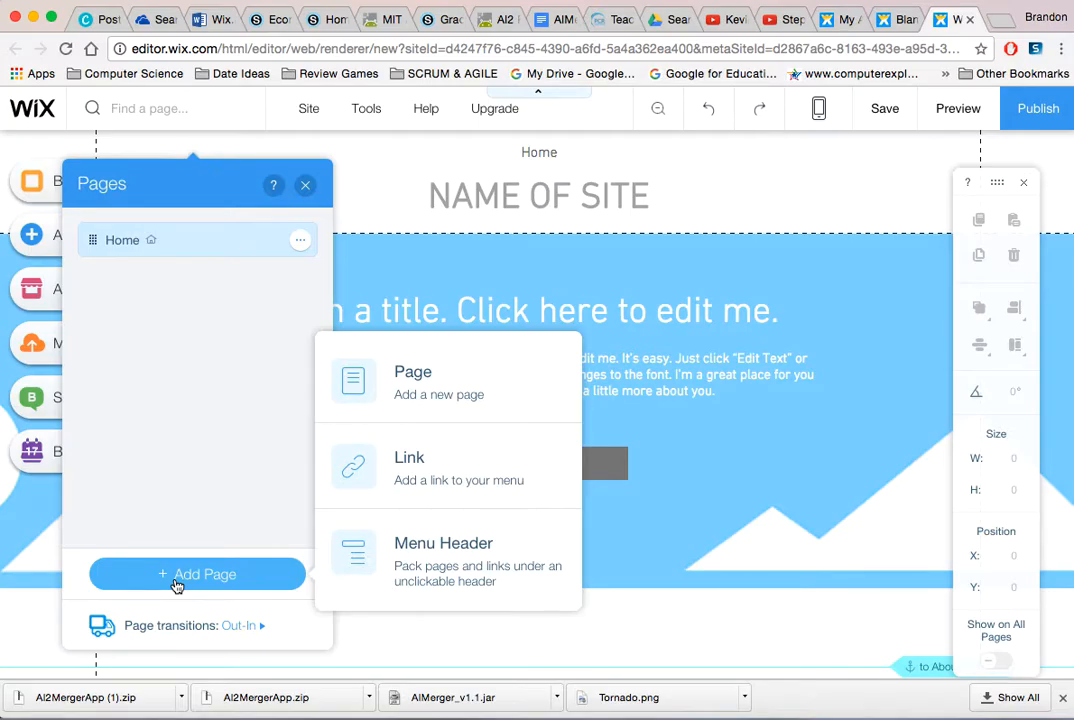
{"action": "left_click", "coordinate": [419, 397]}
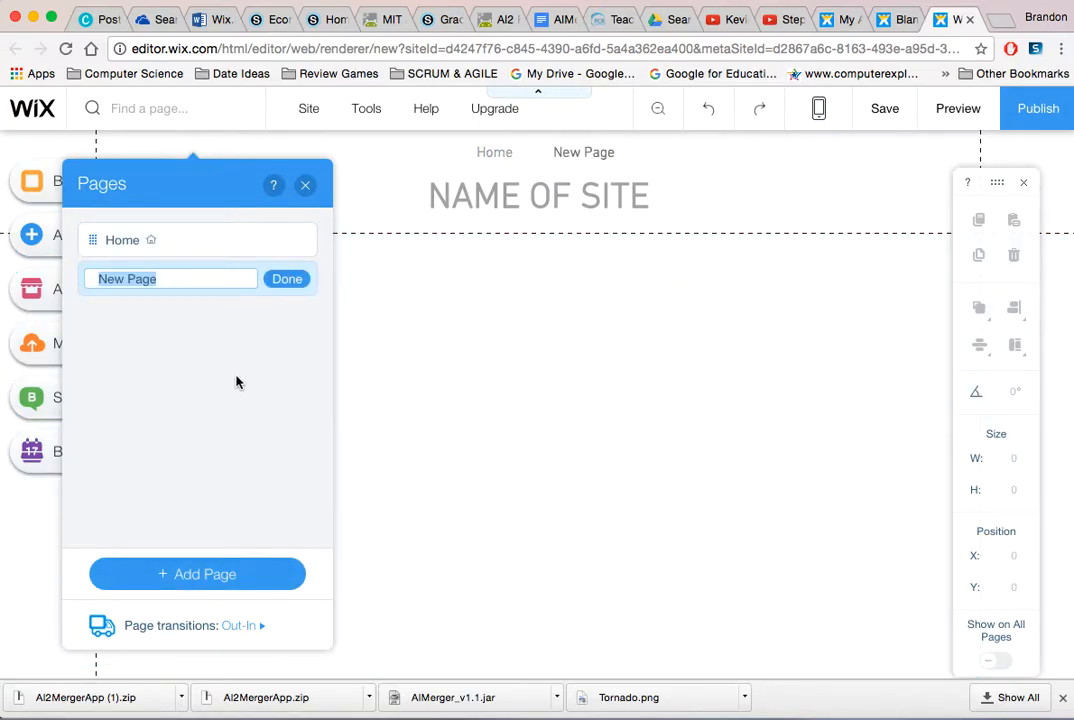
{"action": "type", "text": "Page 2"}
{"action": "left_click", "coordinate": [286, 281]}
{"action": "left_click", "coordinate": [305, 186]}
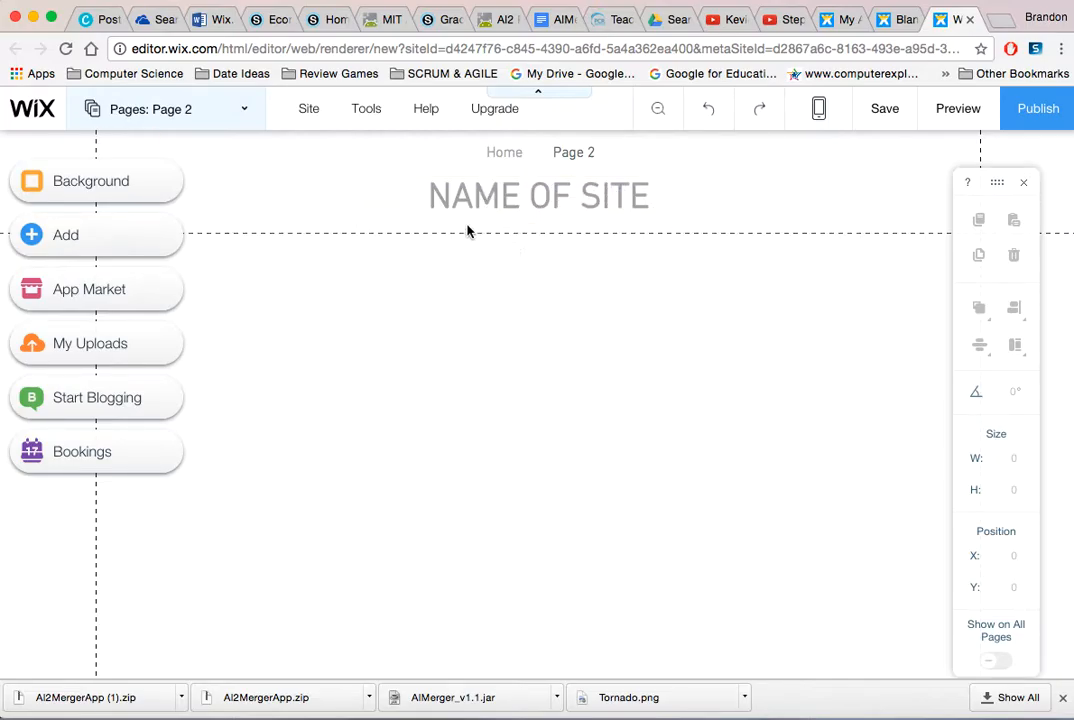
Step: Switch the editor back to the Home page and reopen the site's list of pages
{"action": "left_click", "coordinate": [243, 109]}
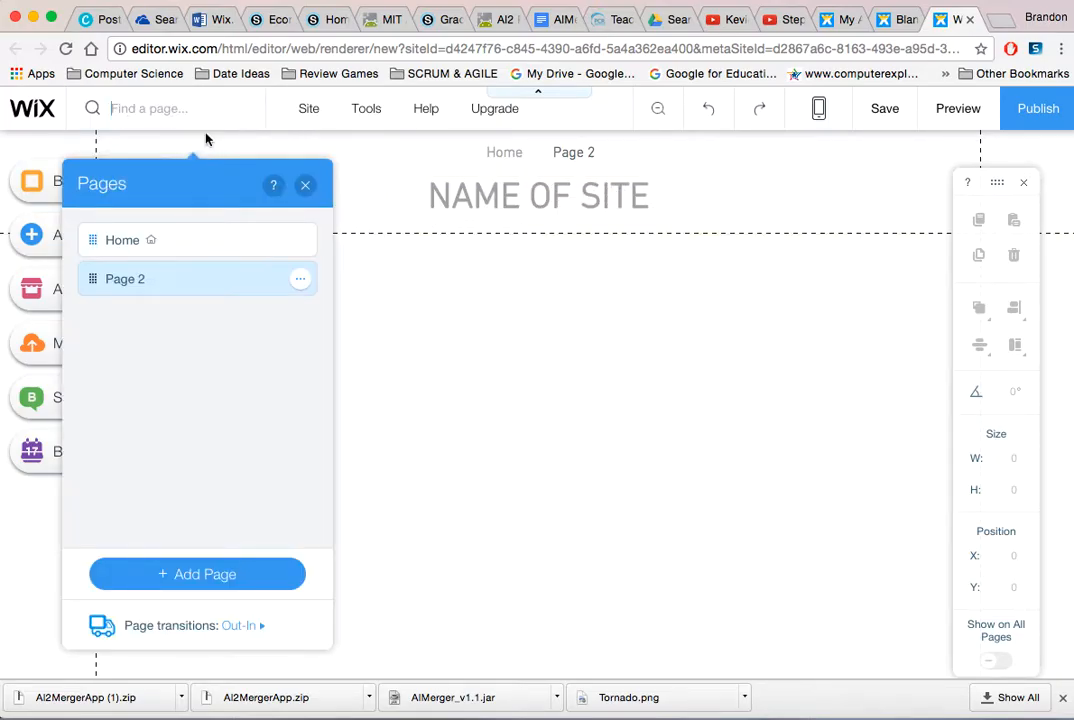
{"action": "left_click", "coordinate": [184, 242]}
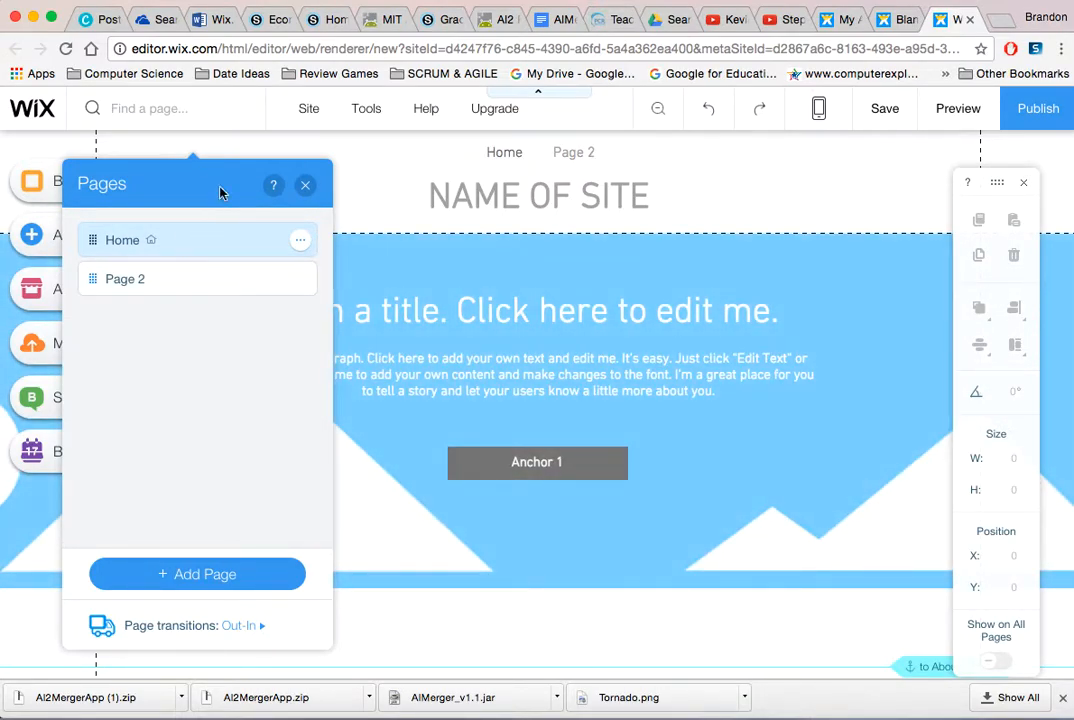
{"action": "left_click", "coordinate": [304, 184]}
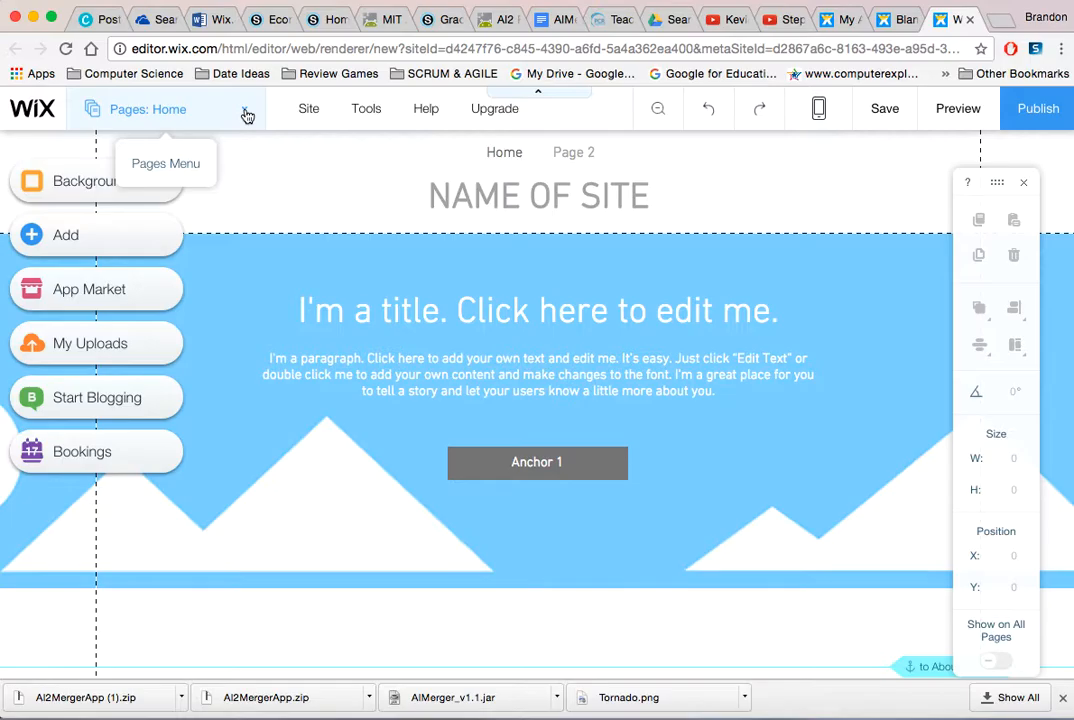
{"action": "left_click", "coordinate": [244, 112]}
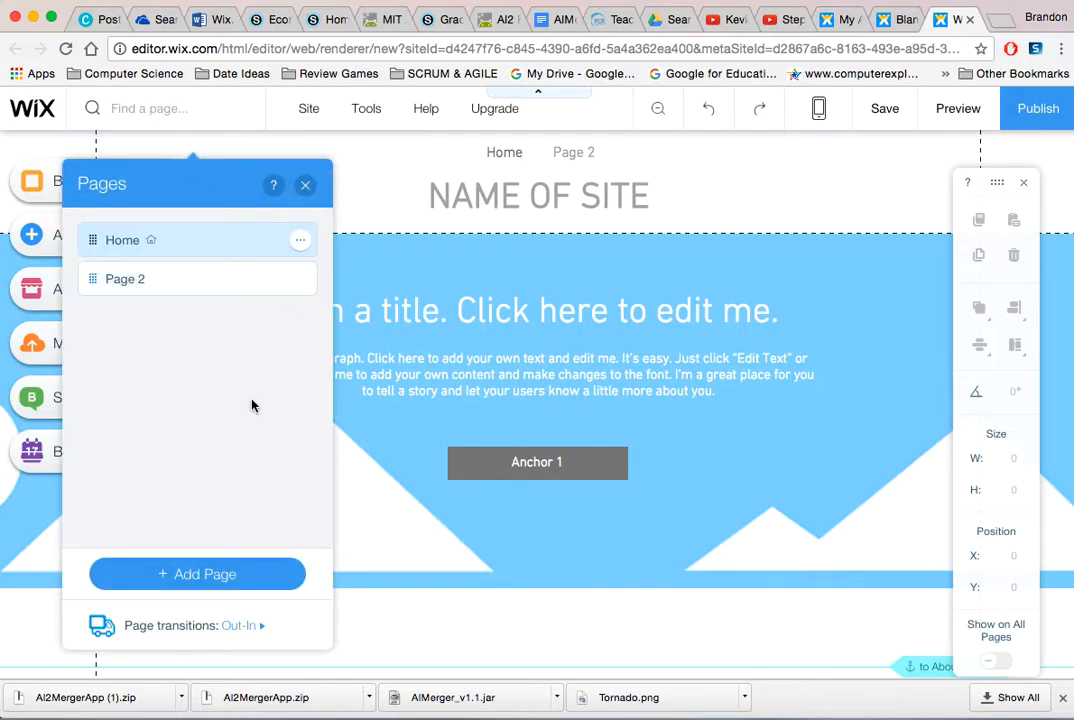
Step: Open Page 2 and view its page options, then return to the Home page and close the page list
{"action": "left_click", "coordinate": [267, 279]}
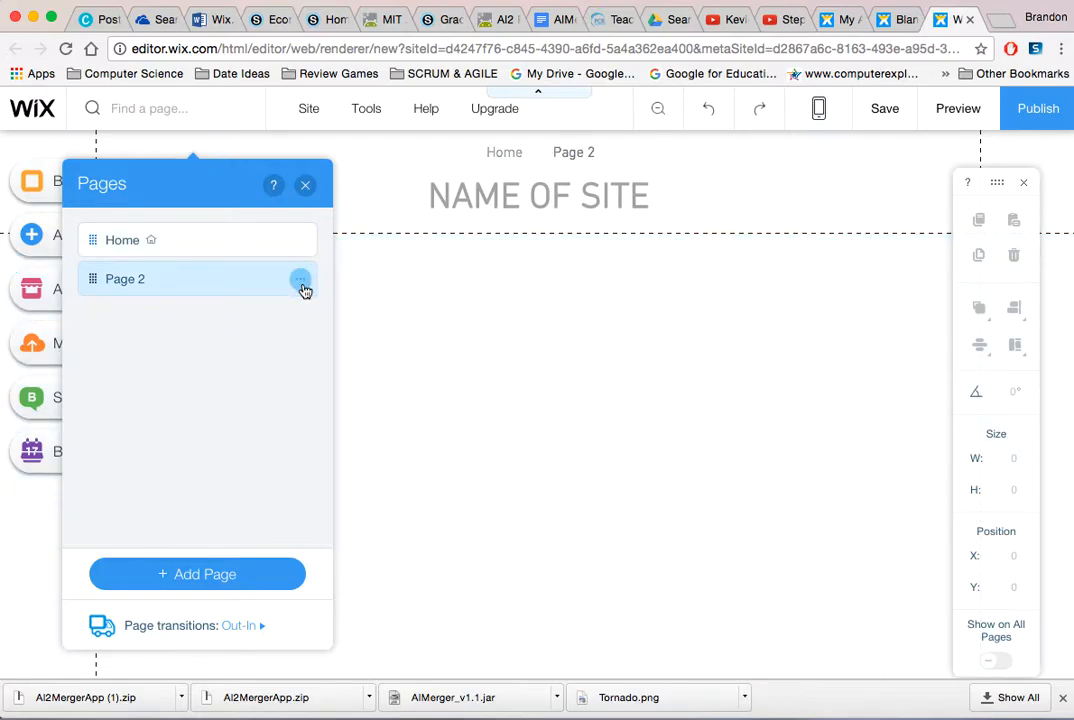
{"action": "left_click", "coordinate": [304, 285]}
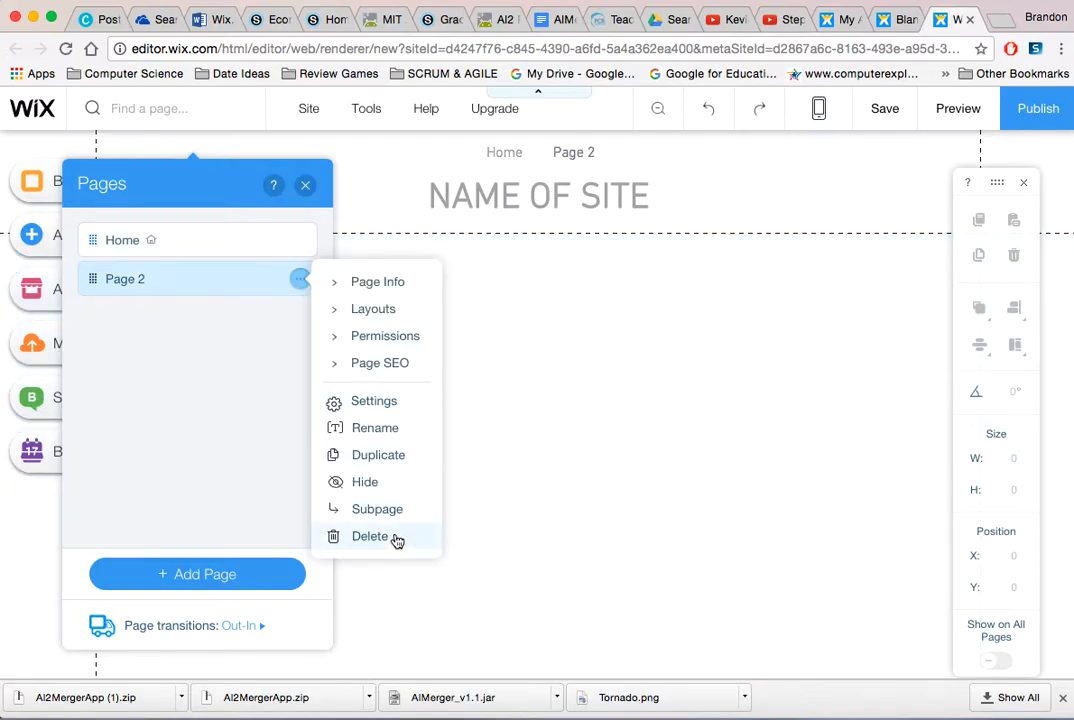
{"action": "left_click", "coordinate": [306, 189]}
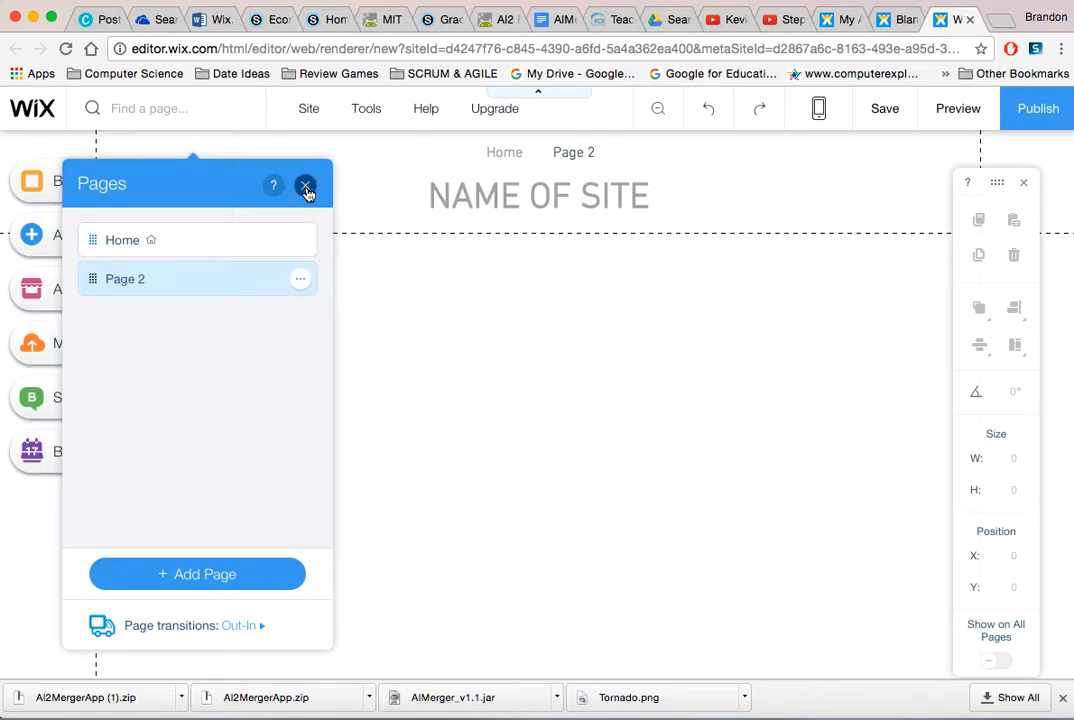
{"action": "left_click", "coordinate": [240, 110]}
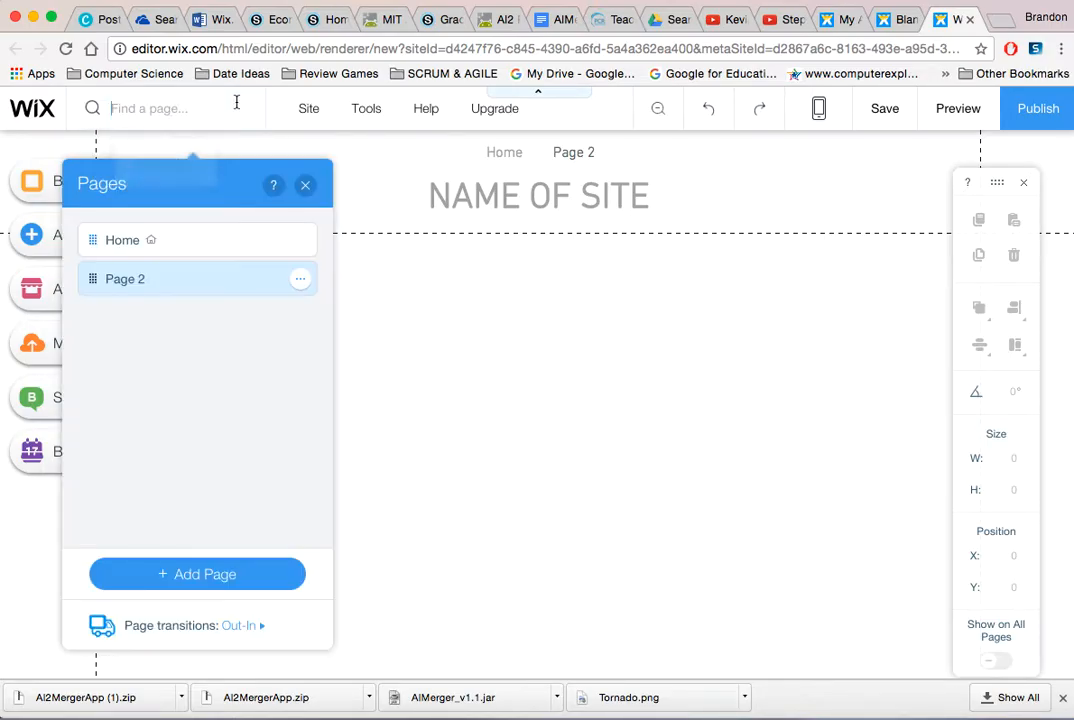
{"action": "left_click", "coordinate": [162, 240]}
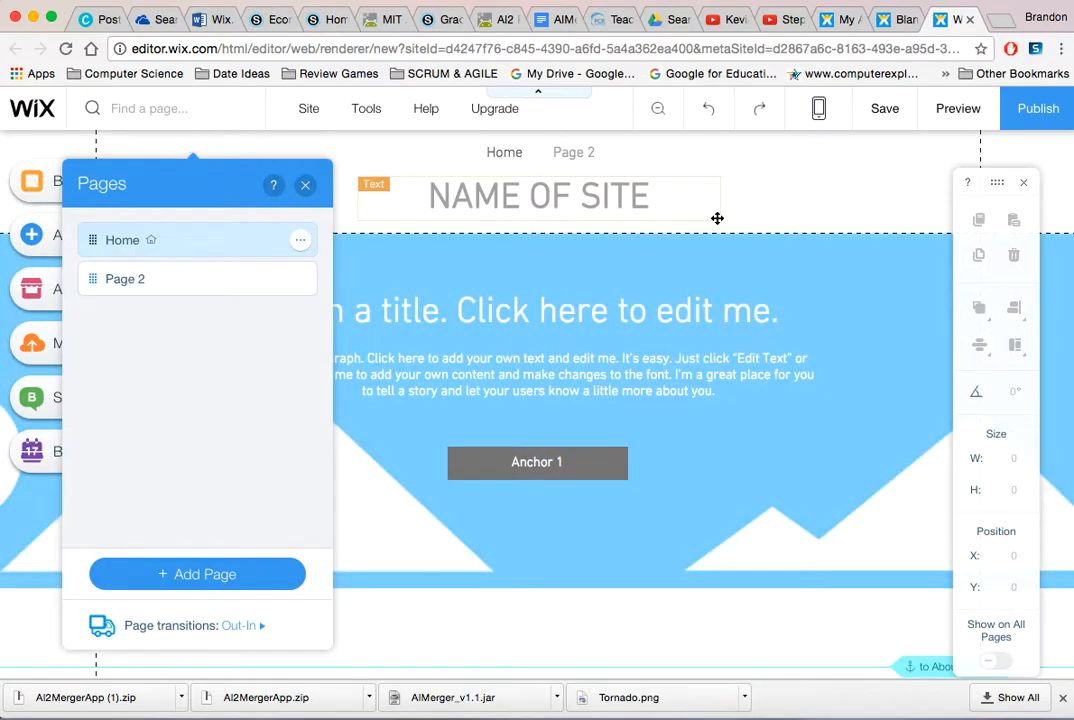
{"action": "left_click", "coordinate": [305, 184]}
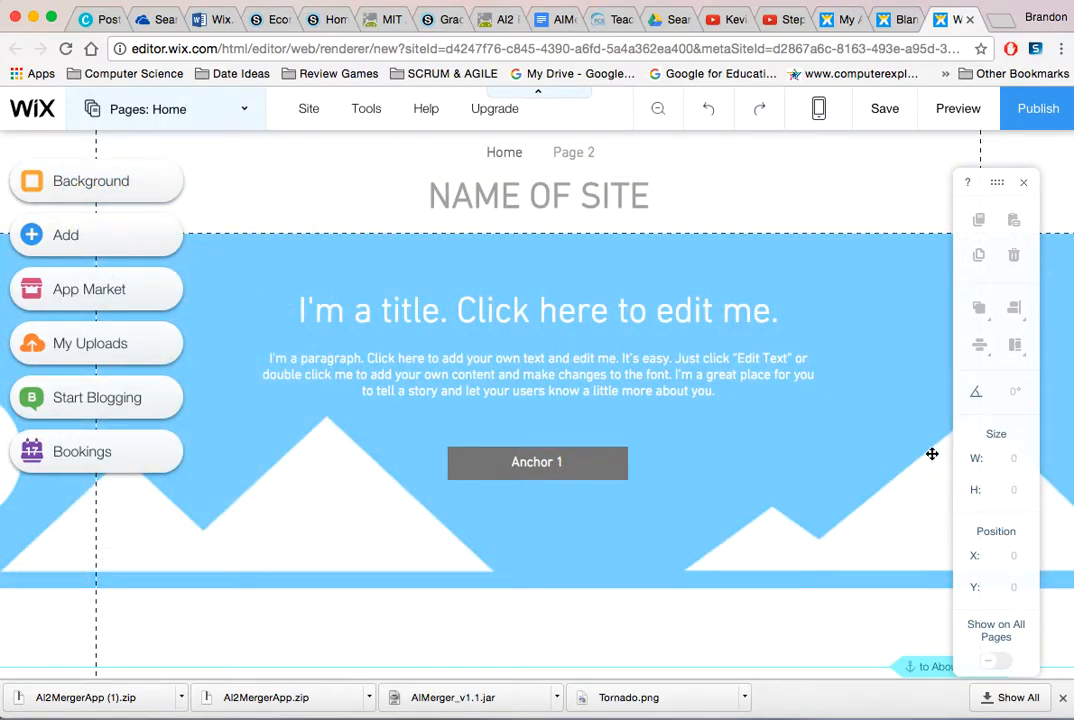
Step: Shift the editing toolbar aside and look over the Home page's sections down to the contact form and footer
{"action": "left_click_drag", "start_coordinate": [997, 182], "coordinate": [1044, 182]}
{"action": "left_click_drag", "start_coordinate": [997, 183], "coordinate": [1042, 190]}
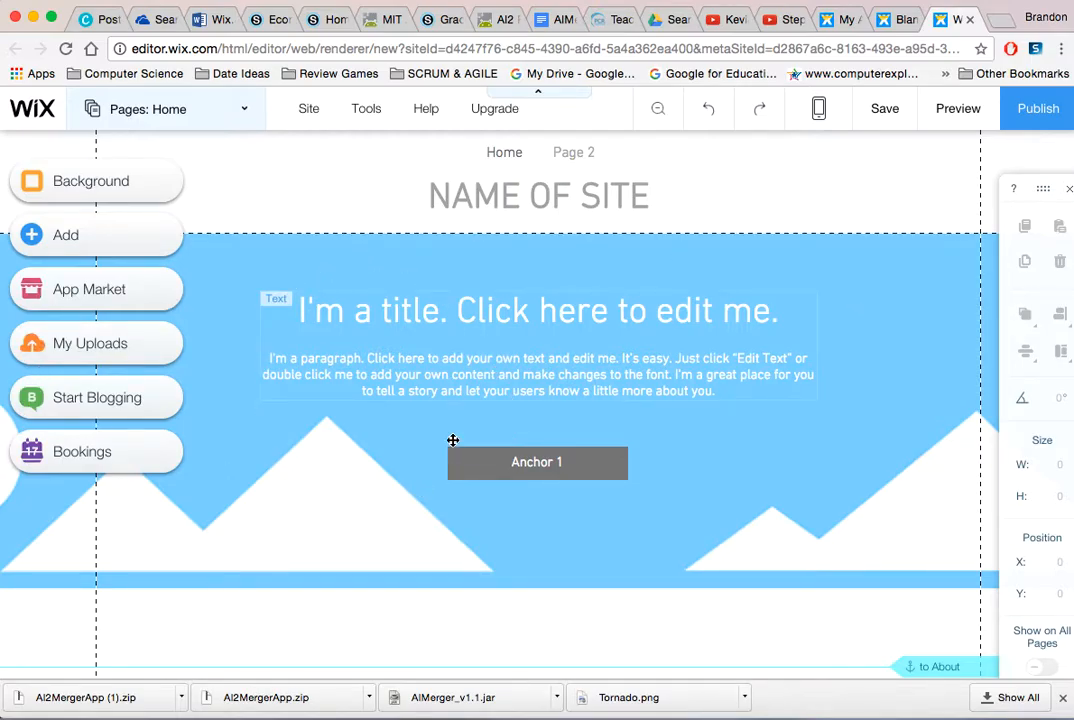
{"action": "scroll", "coordinate": [406, 522], "scroll_direction": "down", "scroll_amount": 10}
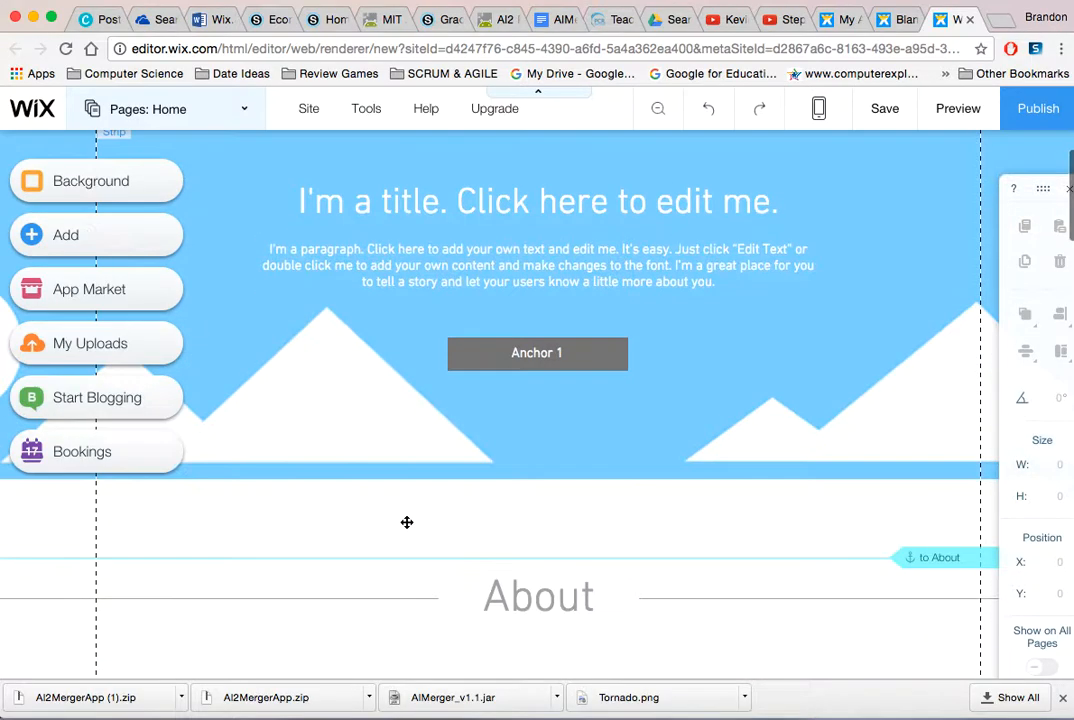
{"action": "scroll", "coordinate": [406, 522], "scroll_direction": "down", "scroll_amount": 15}
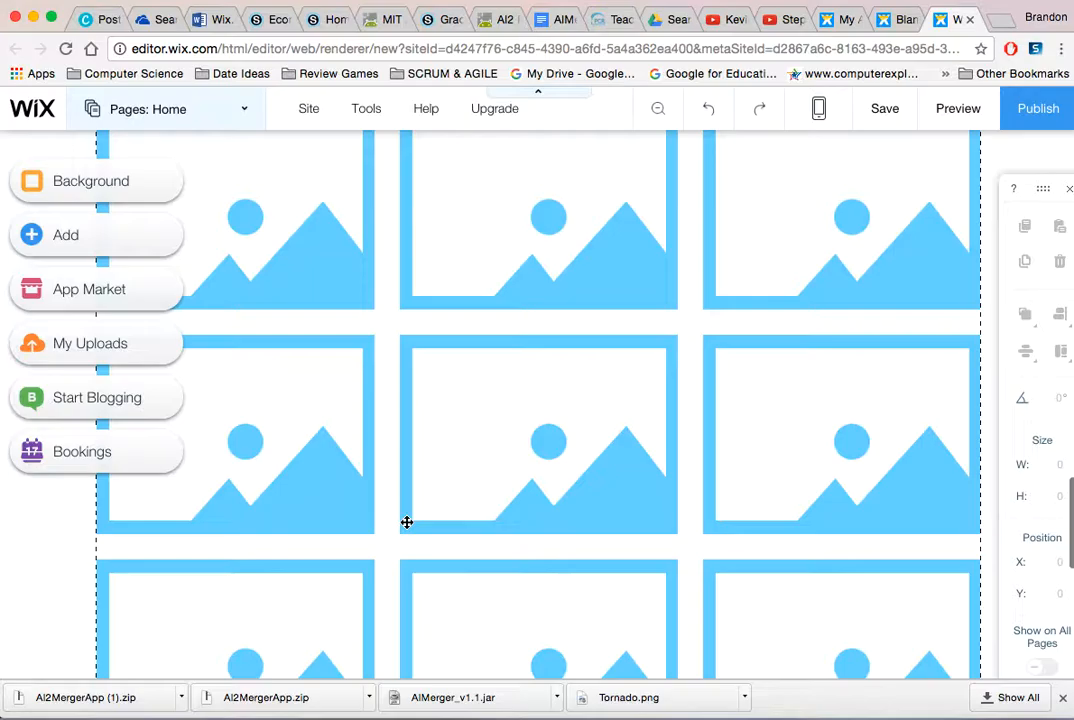
{"action": "scroll", "coordinate": [406, 522], "scroll_direction": "up", "scroll_amount": 3}
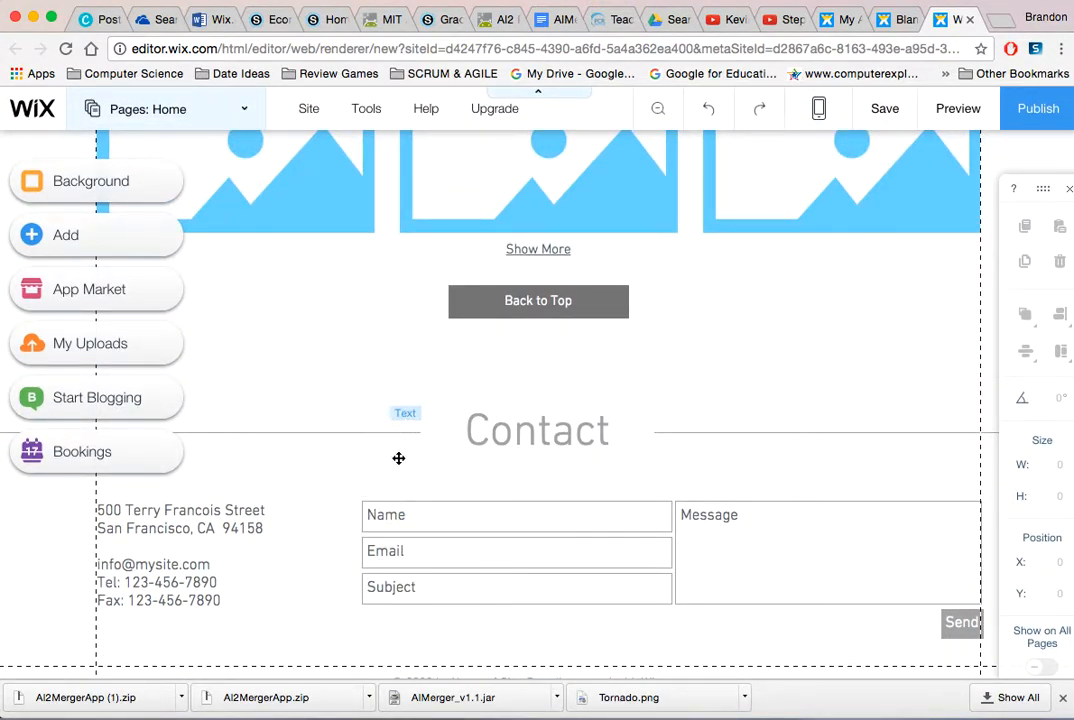
{"action": "scroll", "coordinate": [398, 455], "scroll_direction": "down", "scroll_amount": 3}
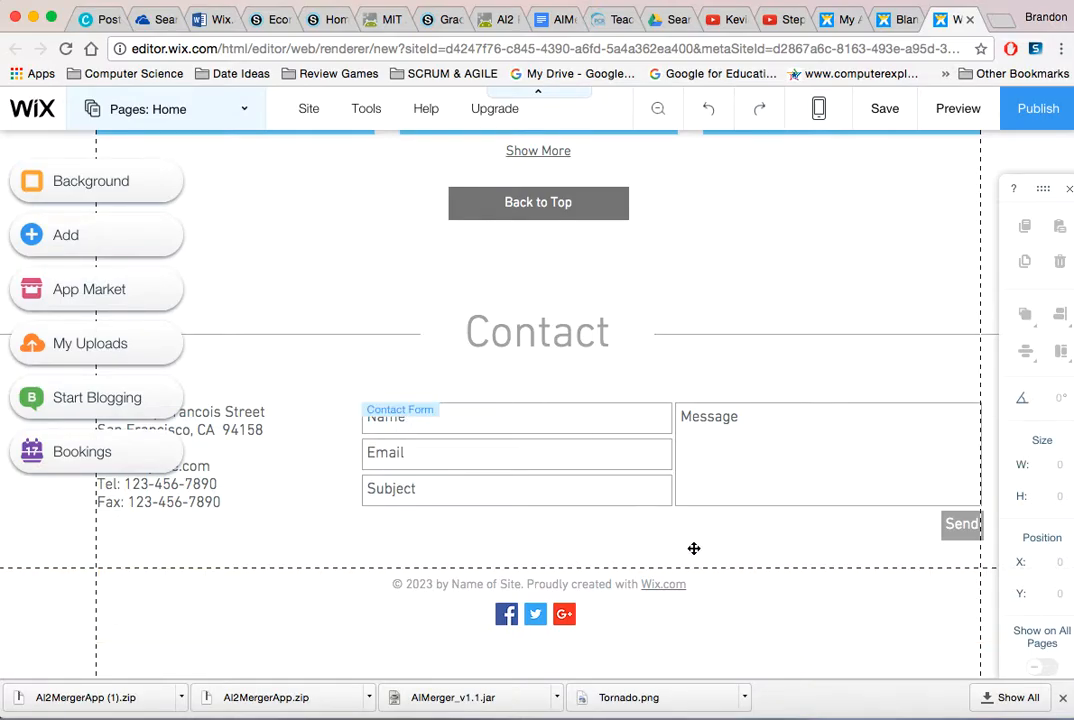
{"action": "scroll", "coordinate": [568, 345], "scroll_direction": "up", "scroll_amount": 5}
{"action": "scroll", "coordinate": [568, 347], "scroll_direction": "up", "scroll_amount": 10}
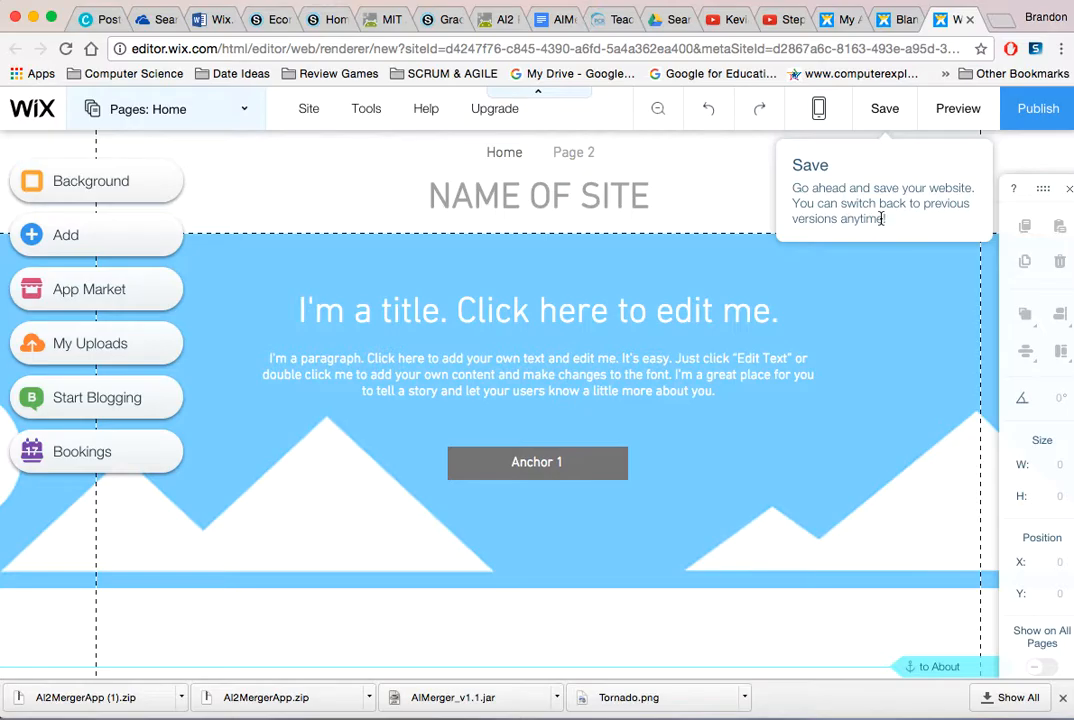
Step: Save the site on a free Wix.com domain with the site address name Practice
{"action": "left_click", "coordinate": [887, 108]}
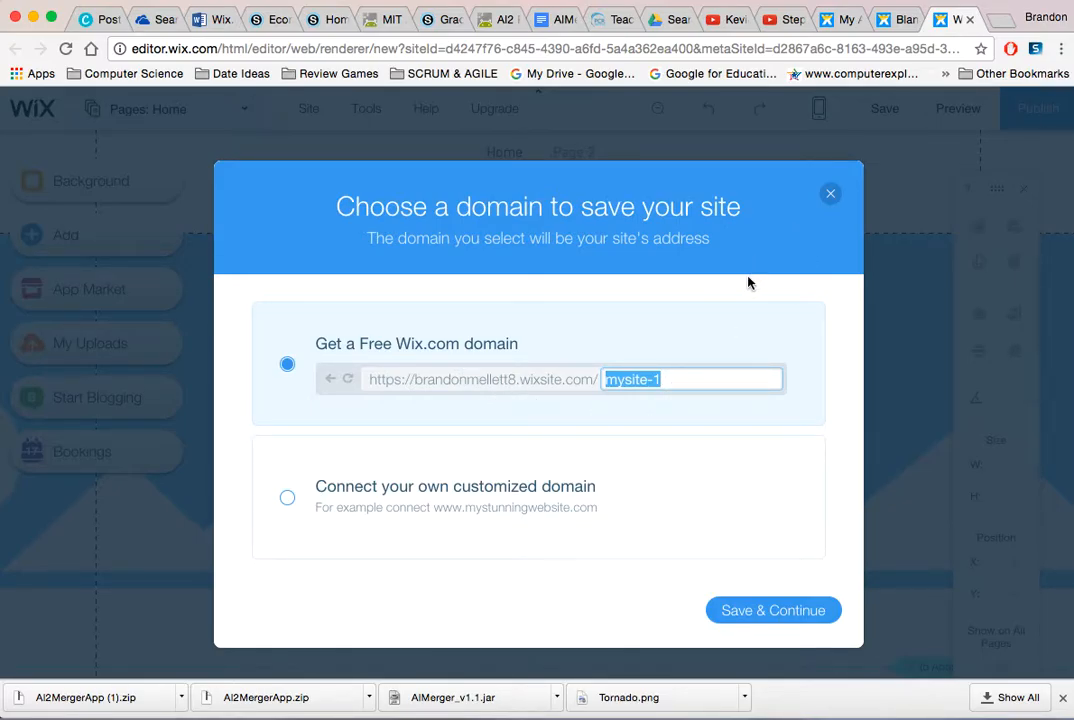
{"action": "type", "text": "Practice"}
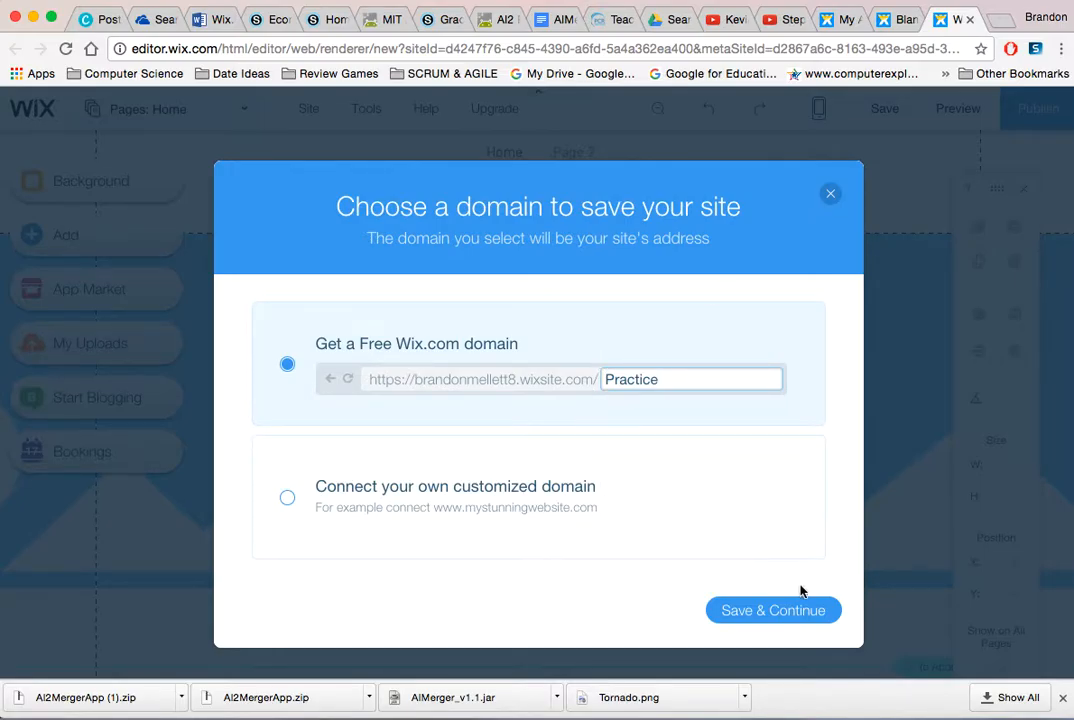
{"action": "left_click", "coordinate": [762, 615]}
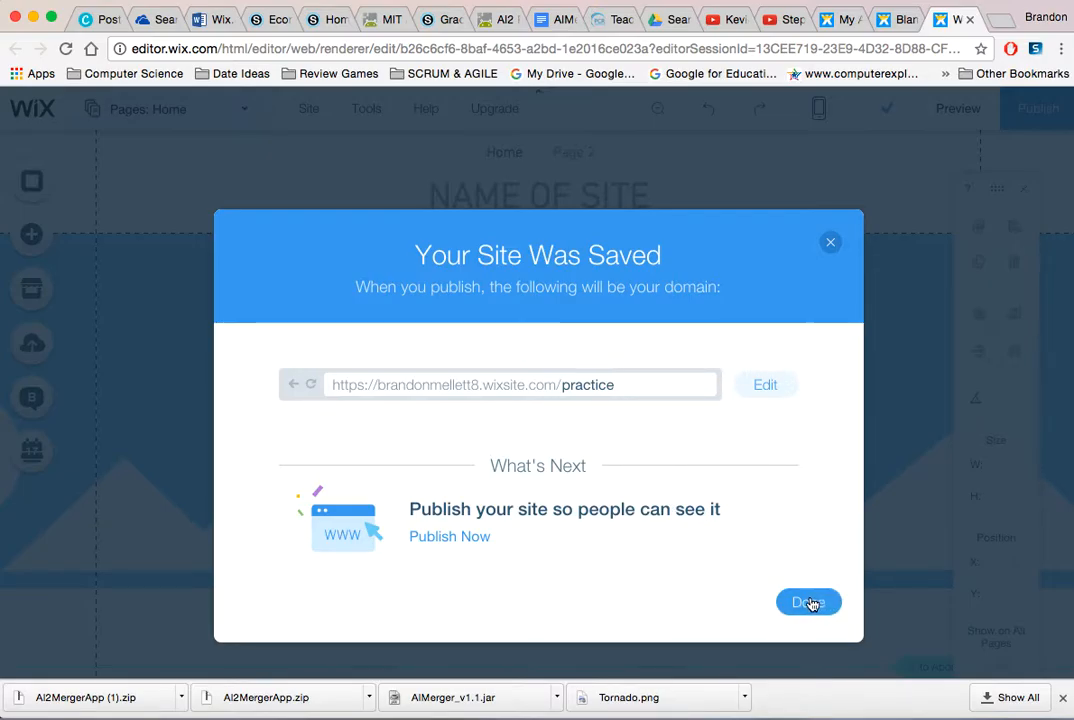
{"action": "left_click", "coordinate": [812, 602]}
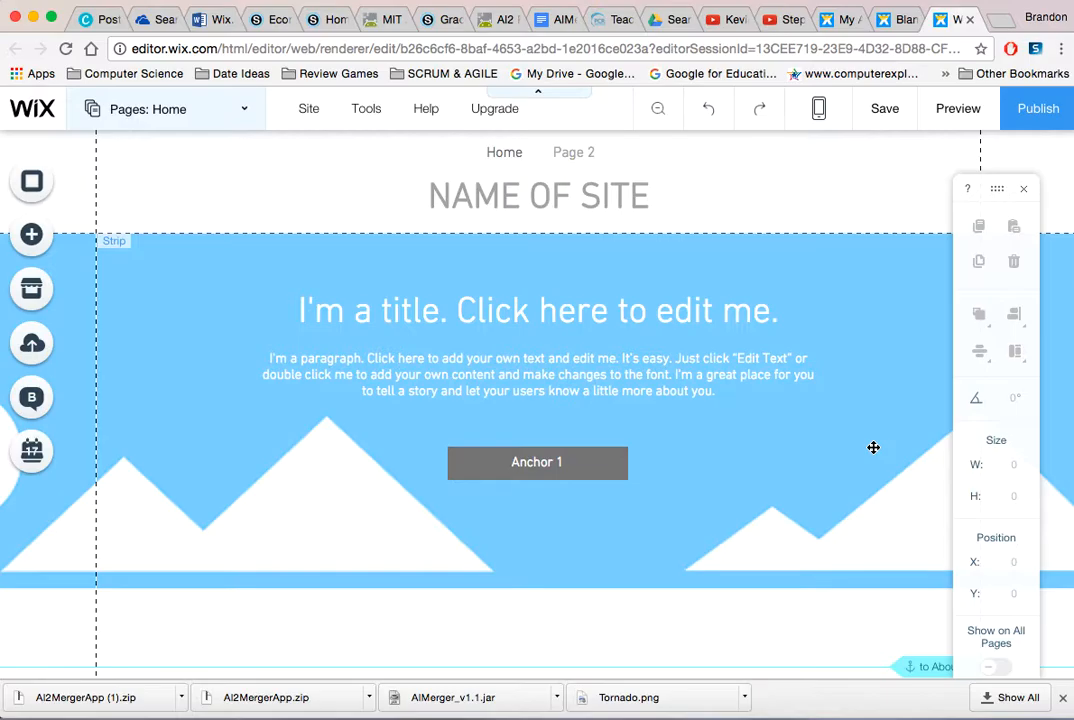
Step: Open the site's Get Feedback sharing options, copy the feedback link and close the dialog
{"action": "scroll", "coordinate": [704, 281], "scroll_direction": "up", "scroll_amount": 1}
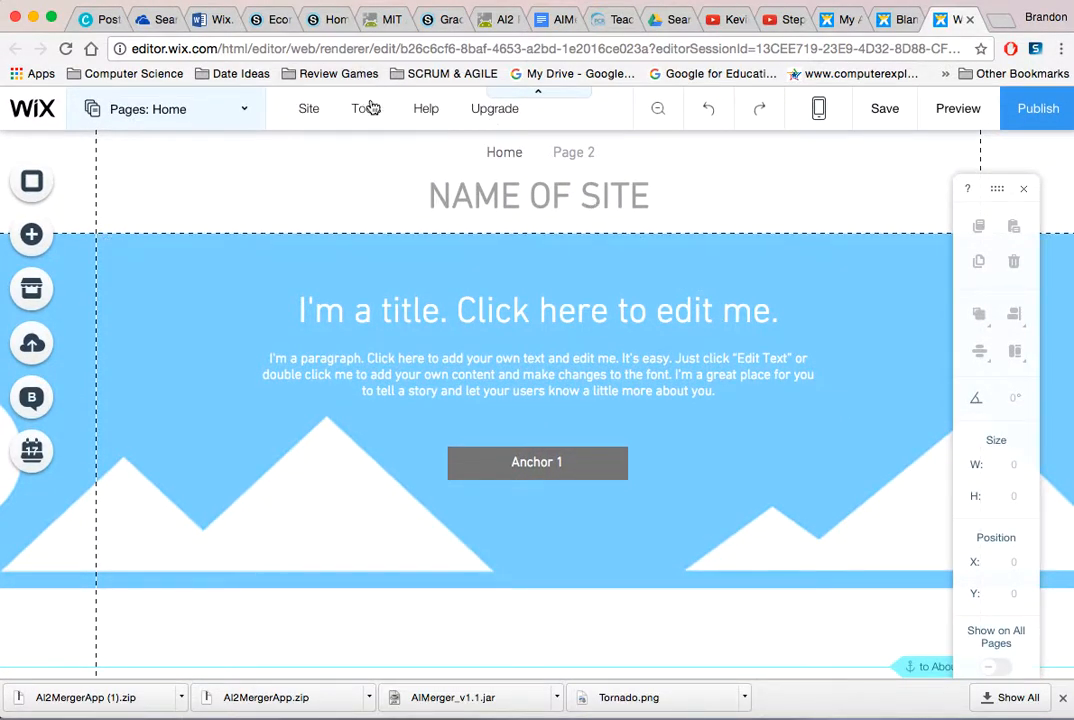
{"action": "mouse_move", "coordinate": [307, 111]}
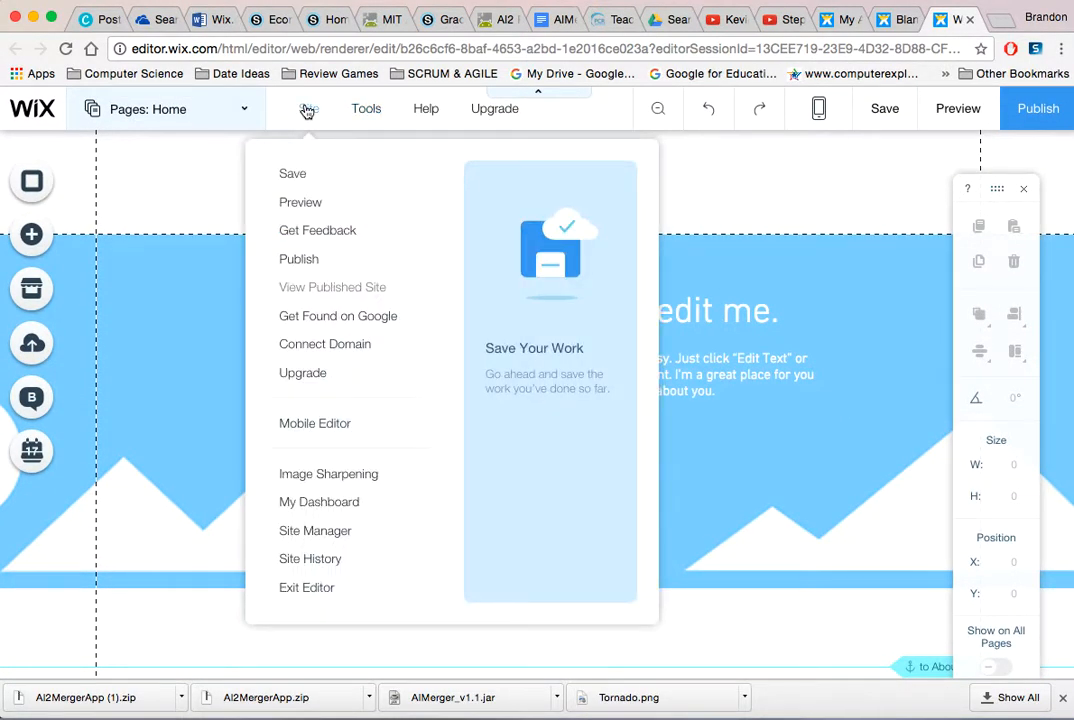
{"action": "left_click", "coordinate": [352, 233]}
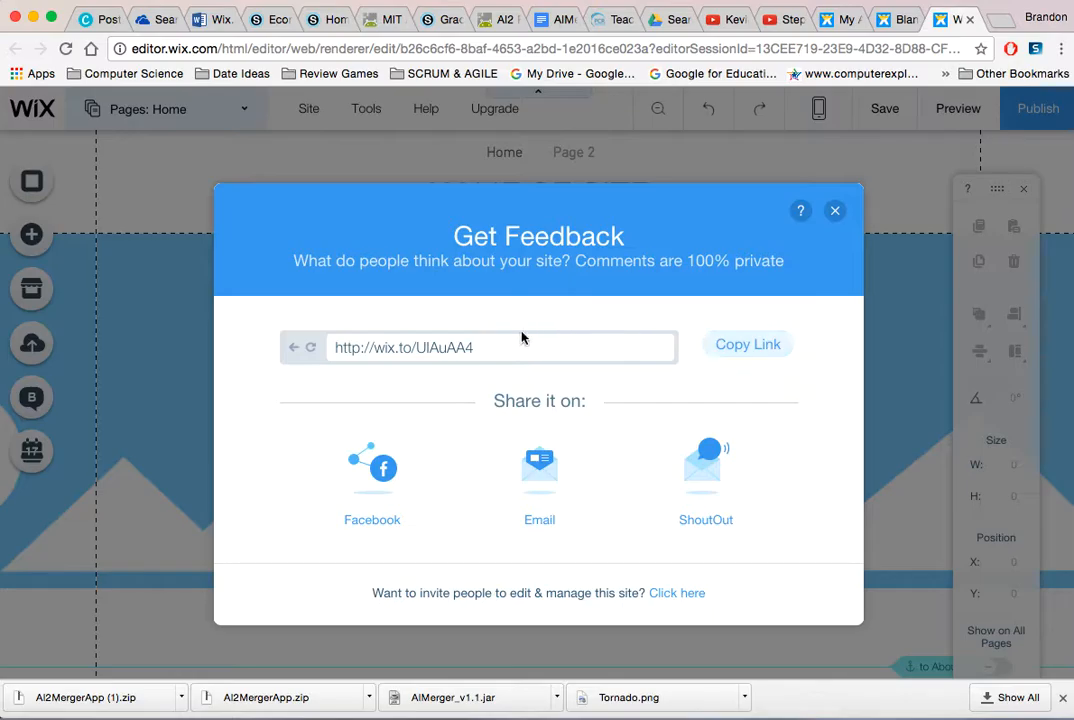
{"action": "left_click", "coordinate": [738, 346]}
{"action": "left_click", "coordinate": [835, 210]}
{"action": "scroll", "coordinate": [203, 387], "scroll_direction": "down", "scroll_amount": 3}
{"action": "scroll", "coordinate": [204, 386], "scroll_direction": "up", "scroll_amount": 3}
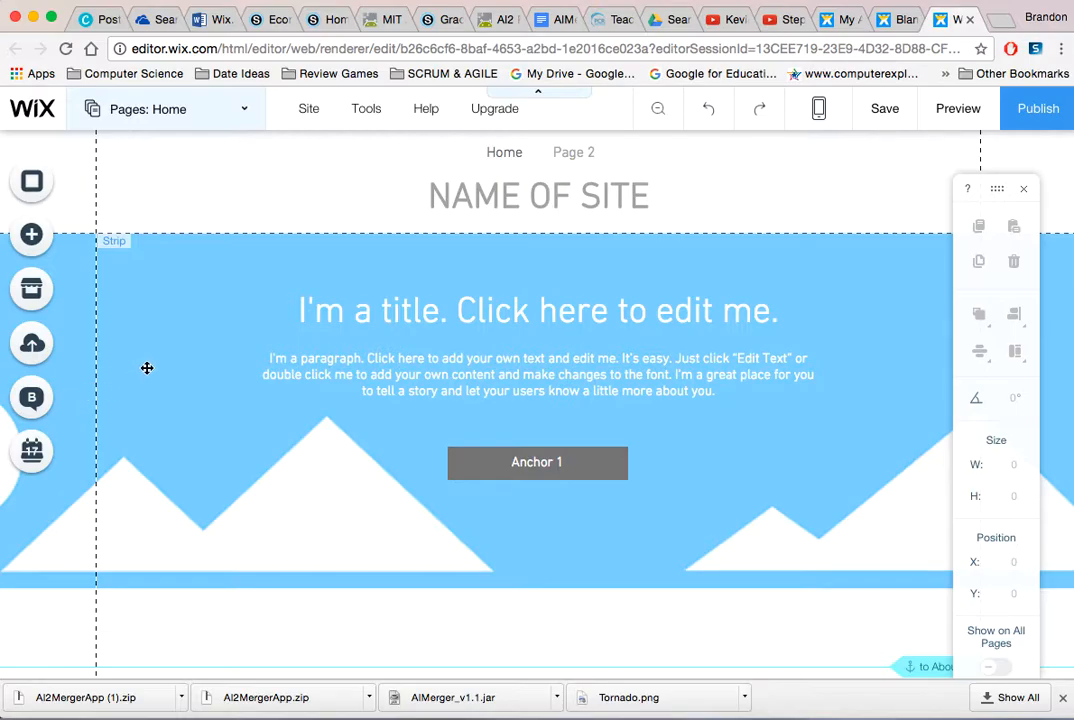
Step: Apply the Electric Darkness video as the Home page background and preview the site before returning to the editor
{"action": "left_click", "coordinate": [30, 190]}
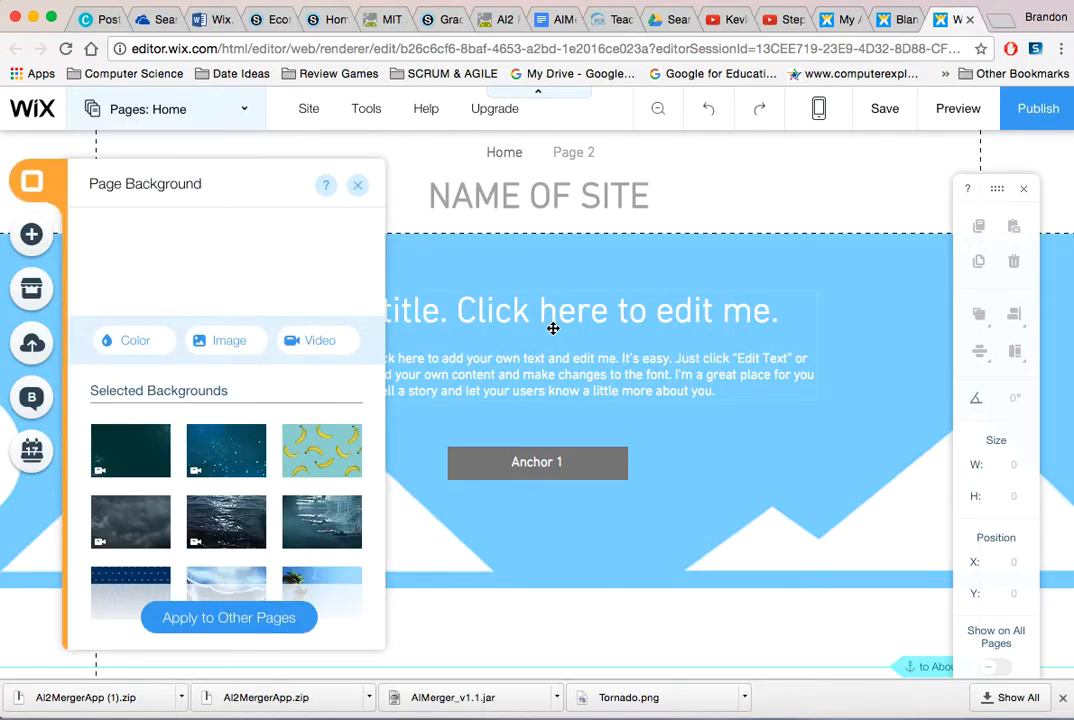
{"action": "scroll", "coordinate": [313, 528], "scroll_direction": "down", "scroll_amount": 5}
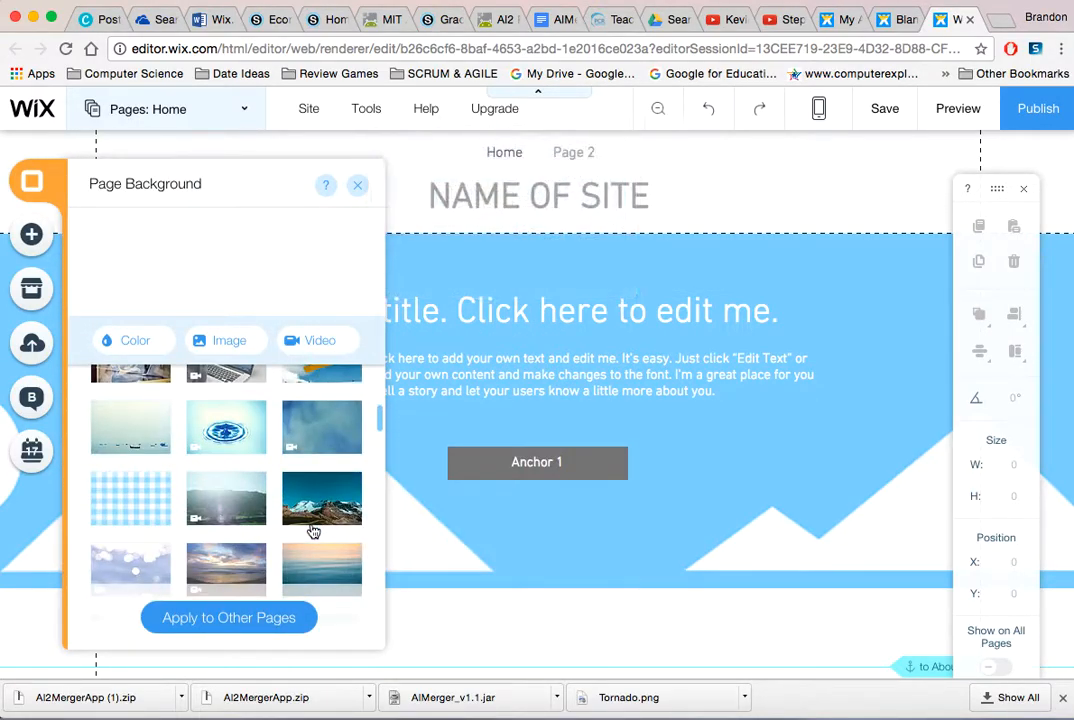
{"action": "scroll", "coordinate": [313, 528], "scroll_direction": "up", "scroll_amount": 5}
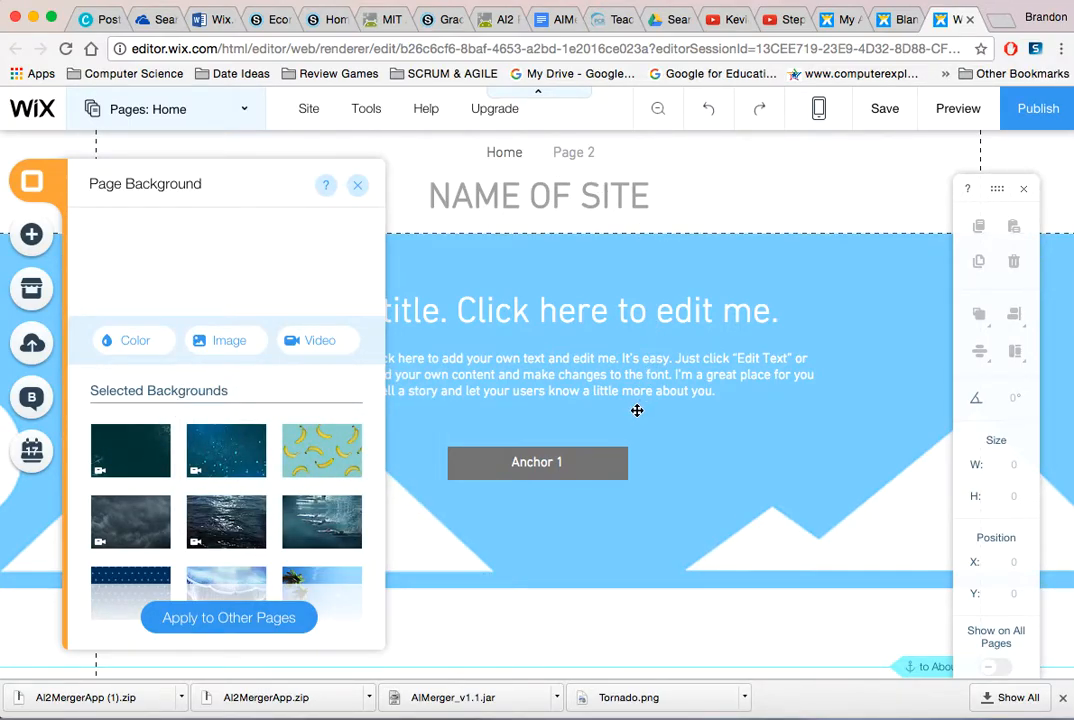
{"action": "mouse_move", "coordinate": [136, 457]}
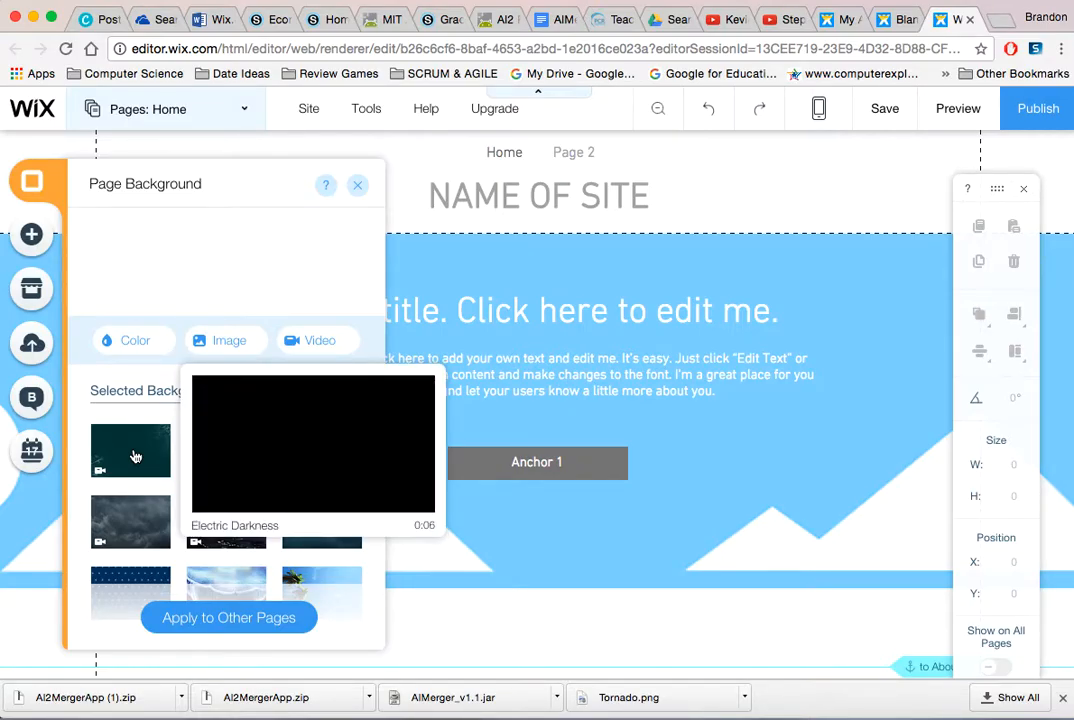
{"action": "left_click", "coordinate": [136, 457]}
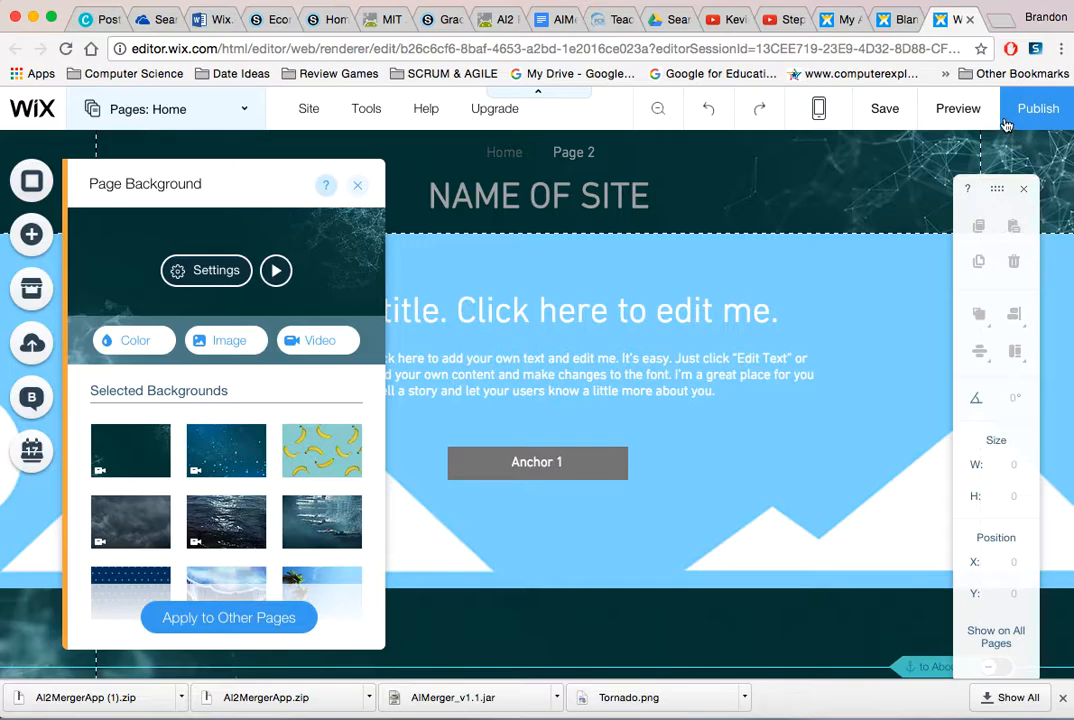
{"action": "left_click", "coordinate": [575, 180]}
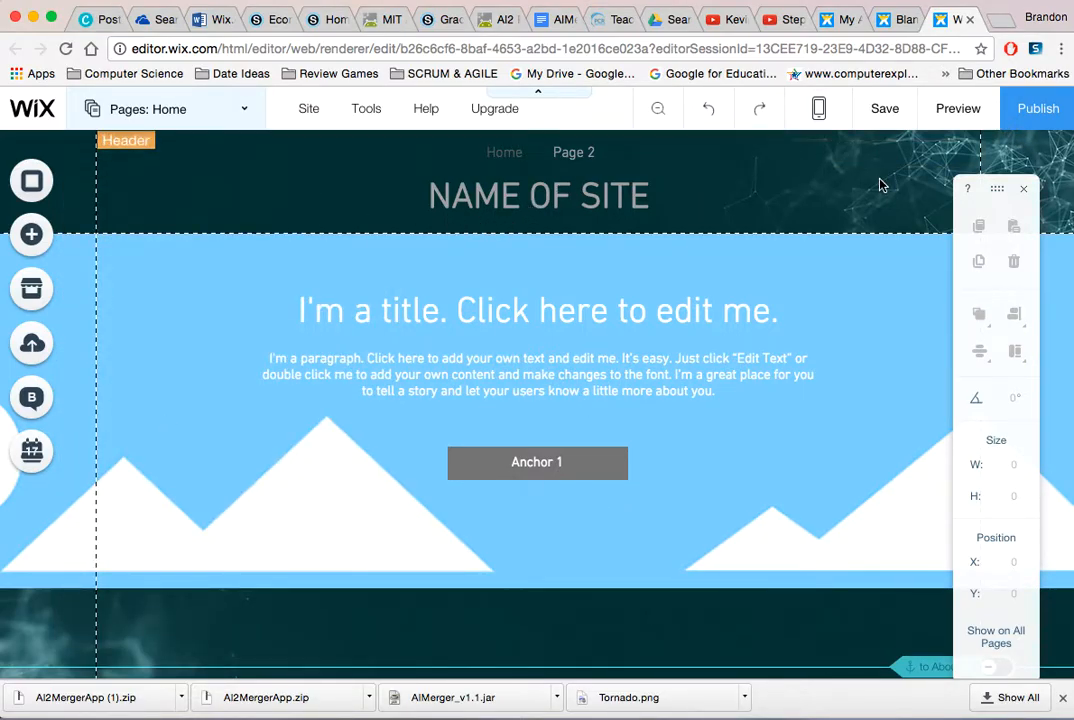
{"action": "left_click", "coordinate": [958, 110]}
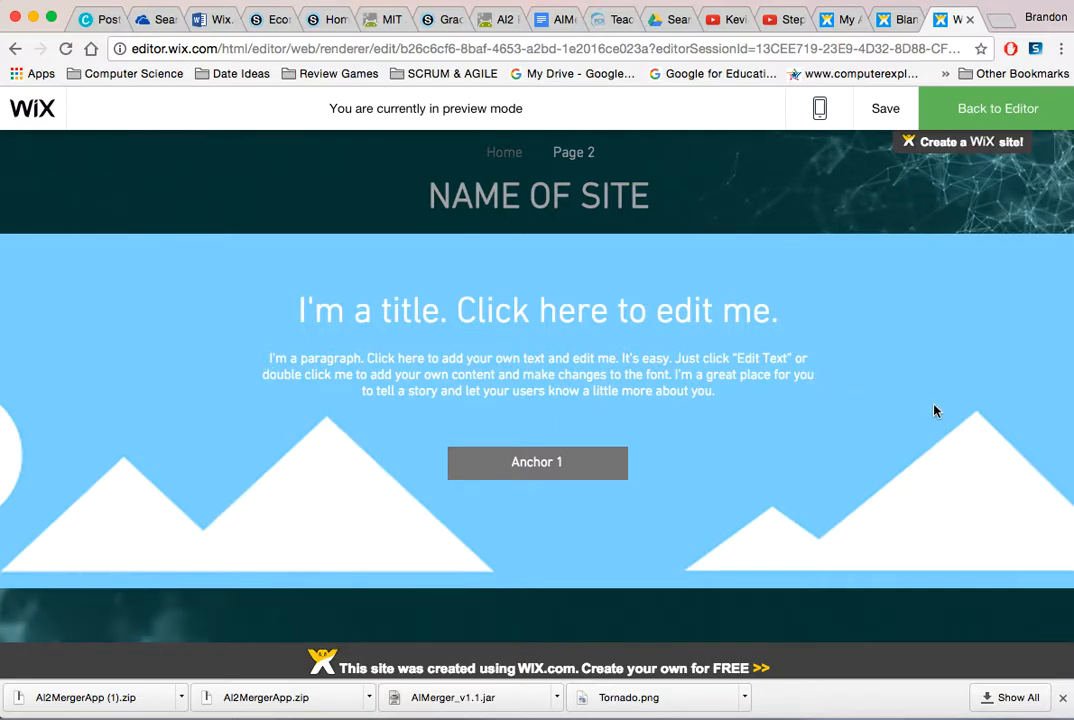
{"action": "left_click", "coordinate": [1000, 110]}
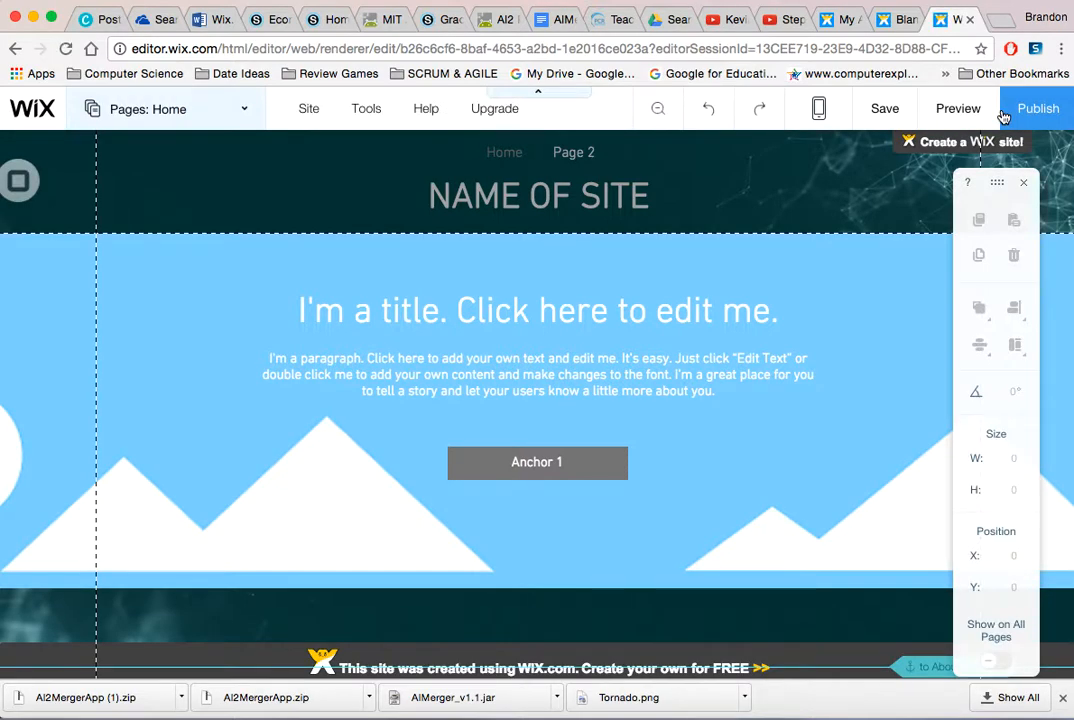
Step: Change the Home page background to the Bananas image and close the background settings
{"action": "left_click", "coordinate": [33, 183]}
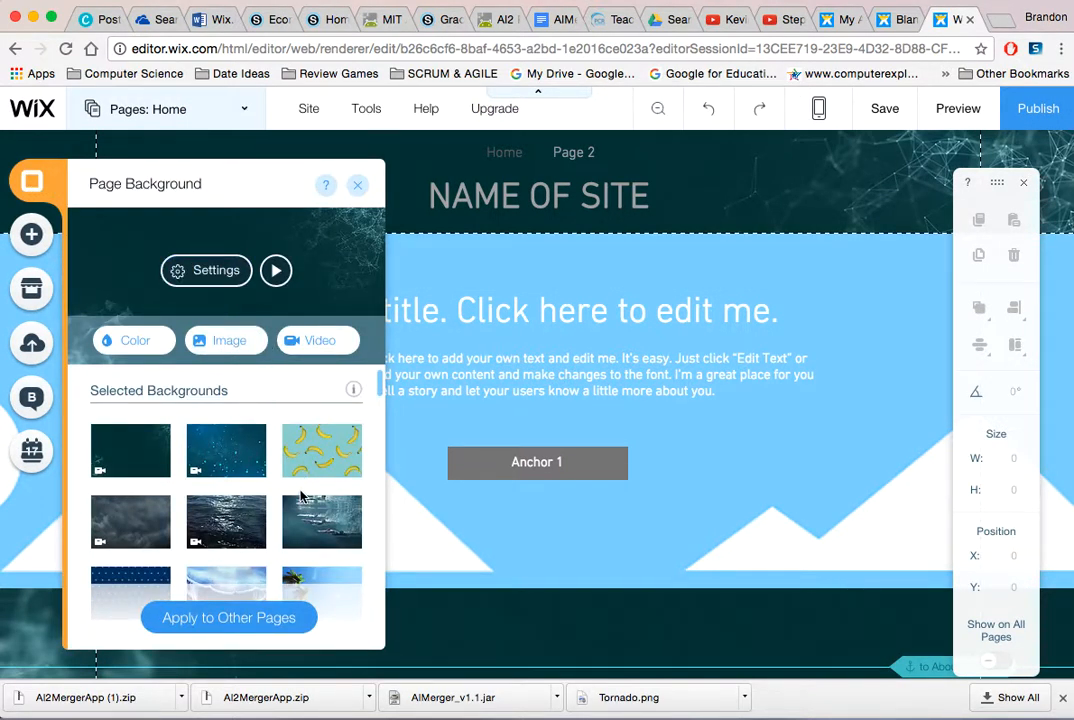
{"action": "scroll", "coordinate": [302, 497], "scroll_direction": "down", "scroll_amount": 5}
{"action": "scroll", "coordinate": [302, 497], "scroll_direction": "down", "scroll_amount": 2}
{"action": "scroll", "coordinate": [302, 490], "scroll_direction": "up", "scroll_amount": 8}
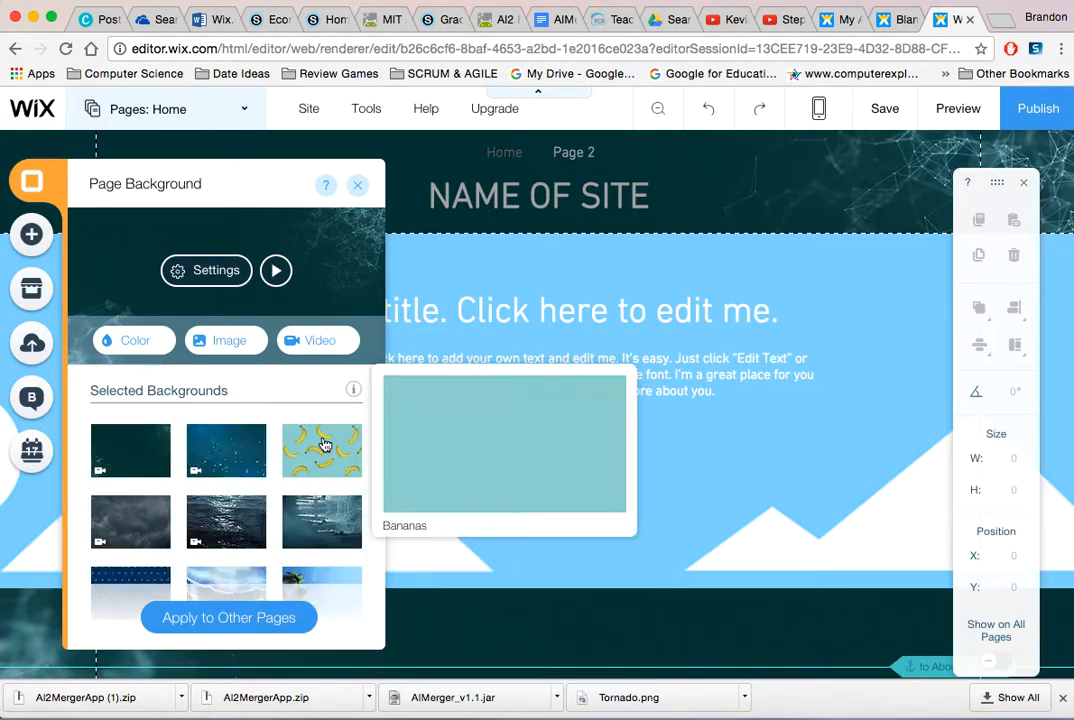
{"action": "left_click", "coordinate": [323, 444]}
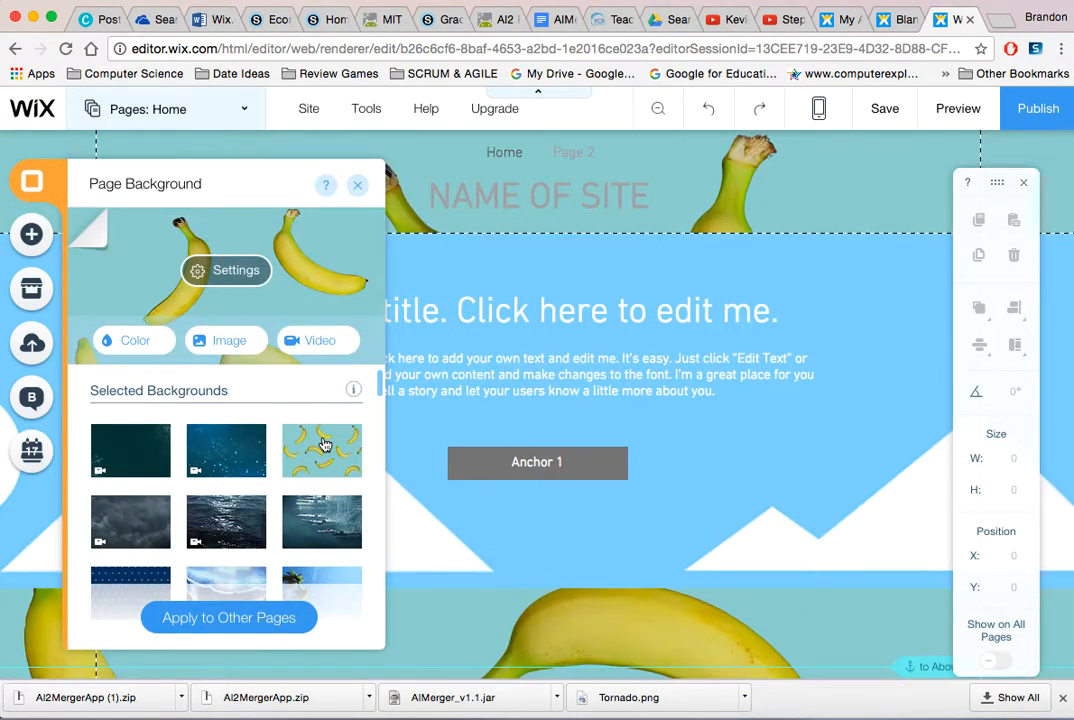
{"action": "scroll", "coordinate": [226, 522], "scroll_direction": "down", "scroll_amount": 4}
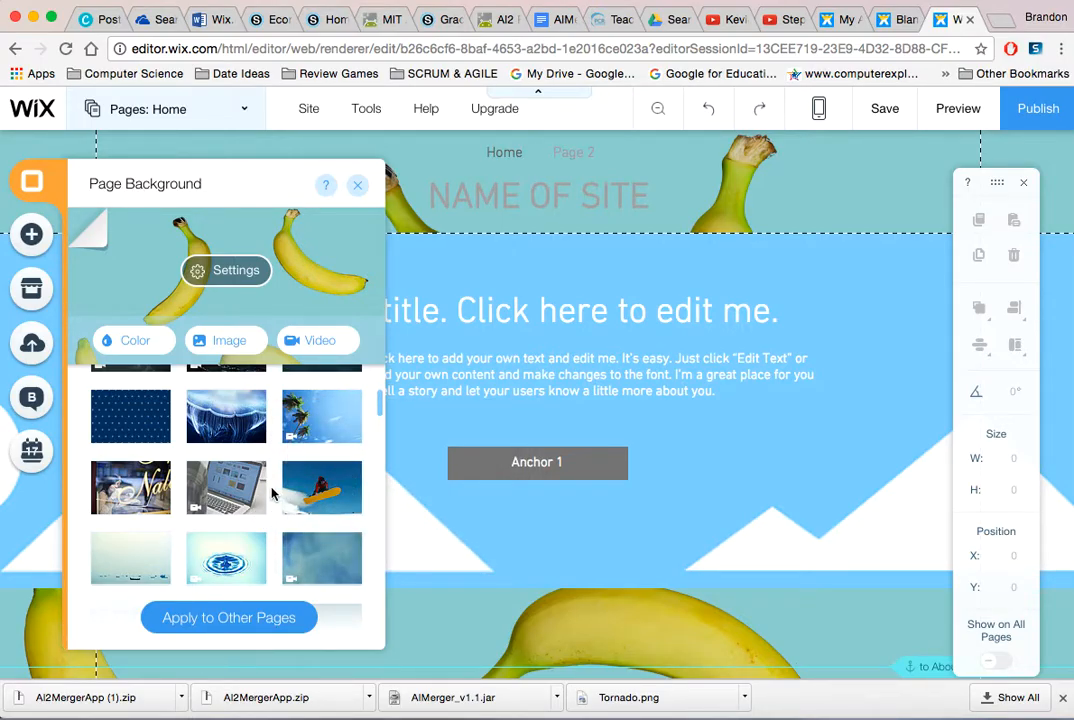
{"action": "left_click", "coordinate": [357, 184]}
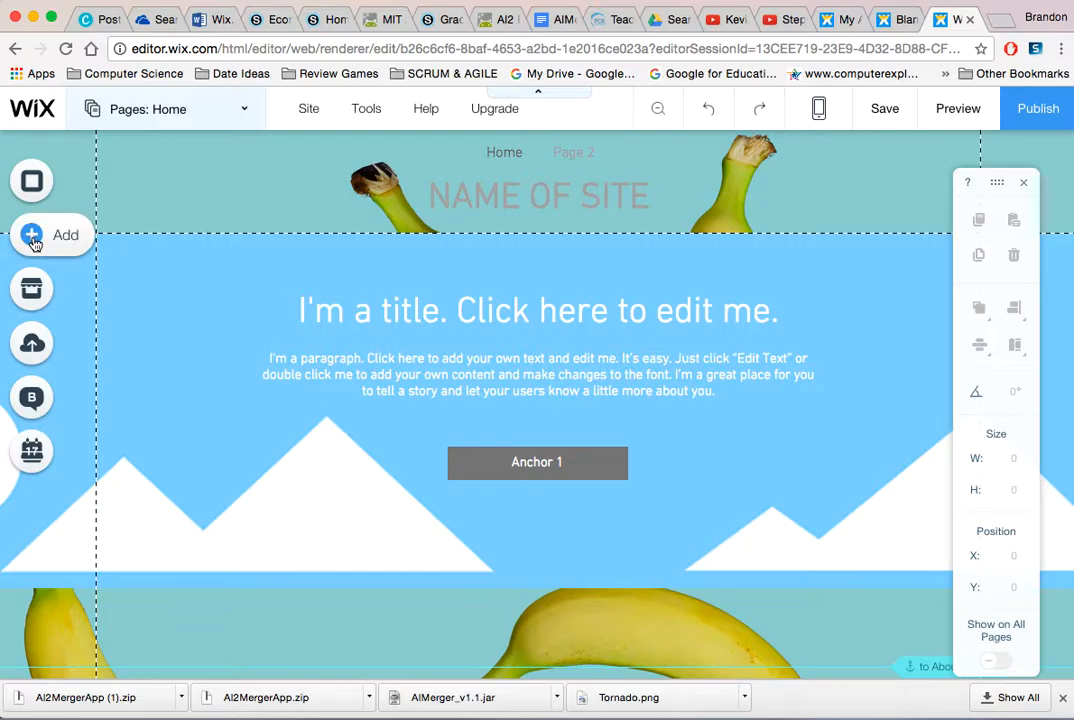
Step: Add a Site Title themed text element to the Home page and move it to X 589, Y 388, below the Anchor 1 button
{"action": "left_click", "coordinate": [32, 236]}
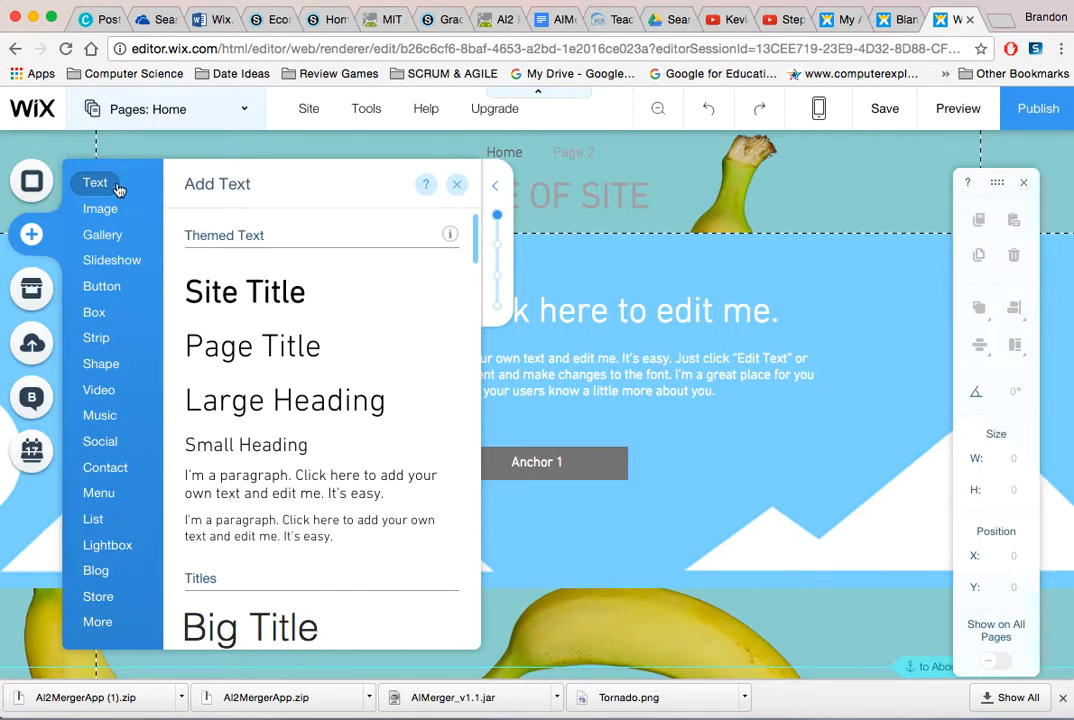
{"action": "scroll", "coordinate": [320, 345], "scroll_direction": "down", "scroll_amount": 5}
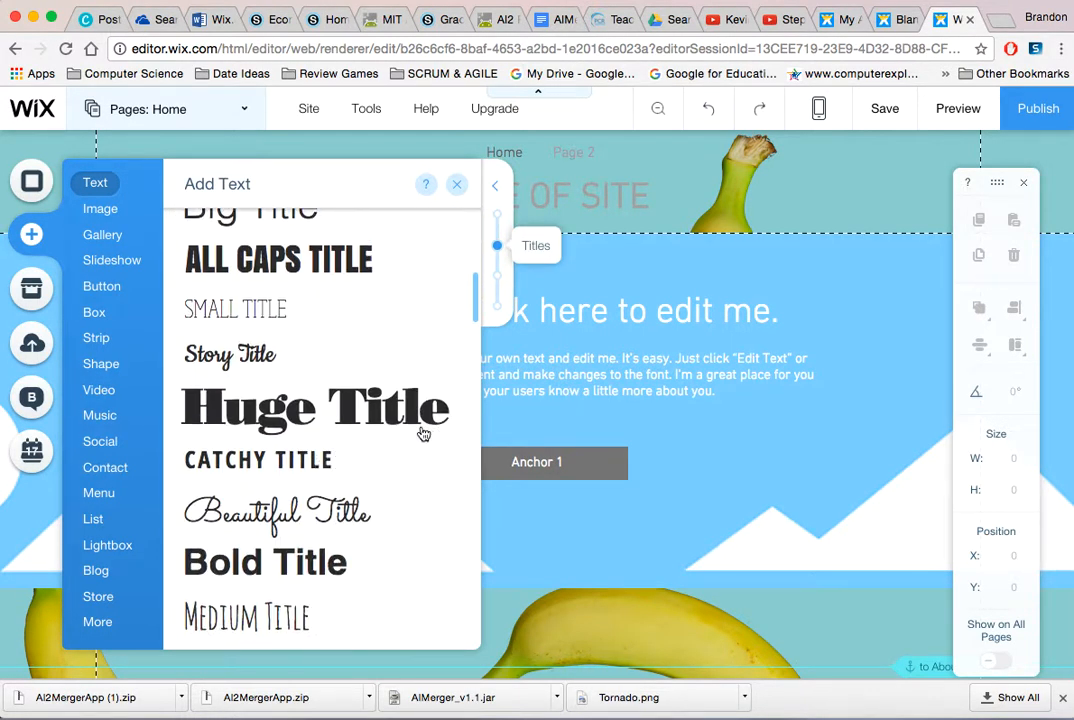
{"action": "scroll", "coordinate": [422, 434], "scroll_direction": "up", "scroll_amount": 5}
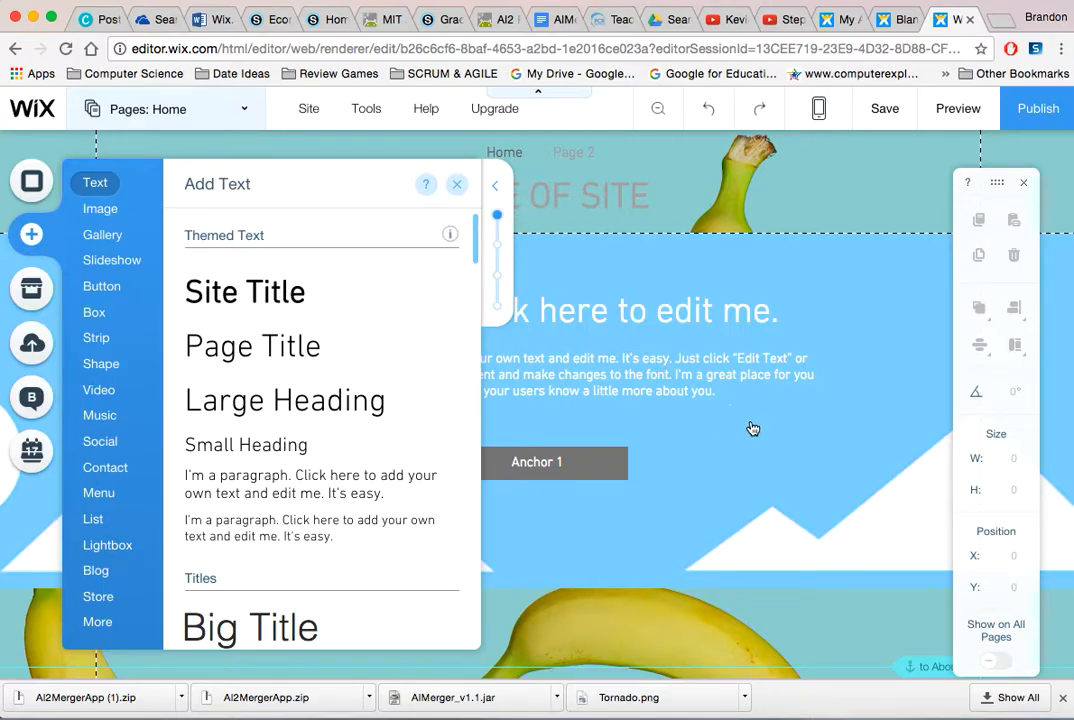
{"action": "left_click", "coordinate": [547, 411]}
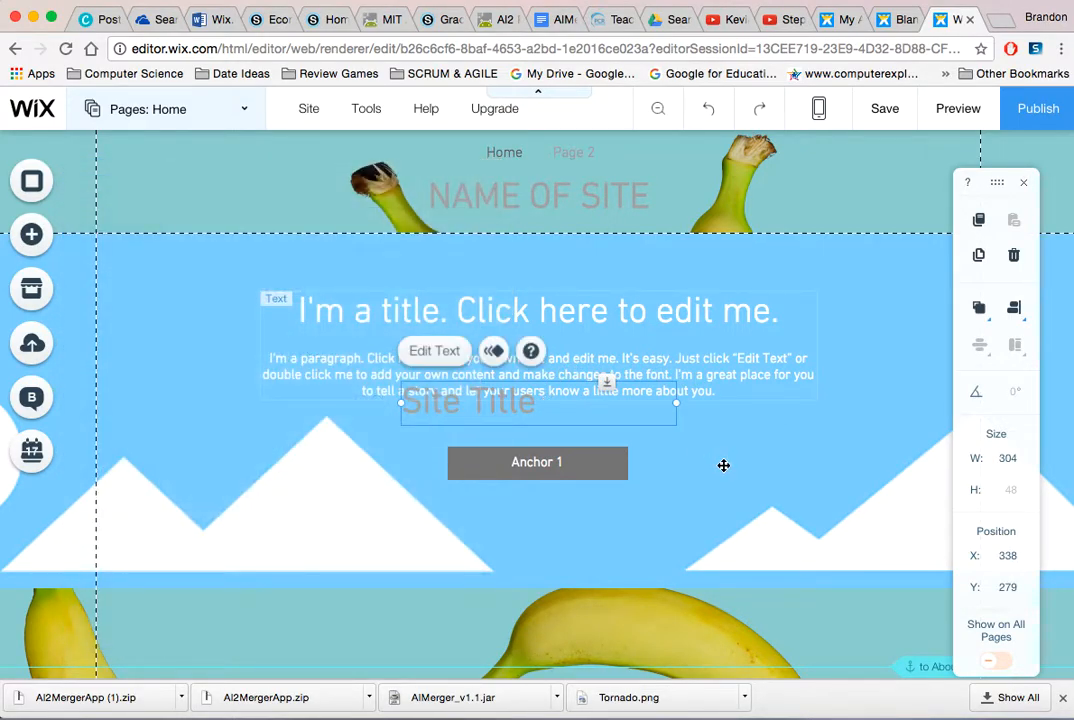
{"action": "left_click_drag", "start_coordinate": [495, 384], "coordinate": [738, 502]}
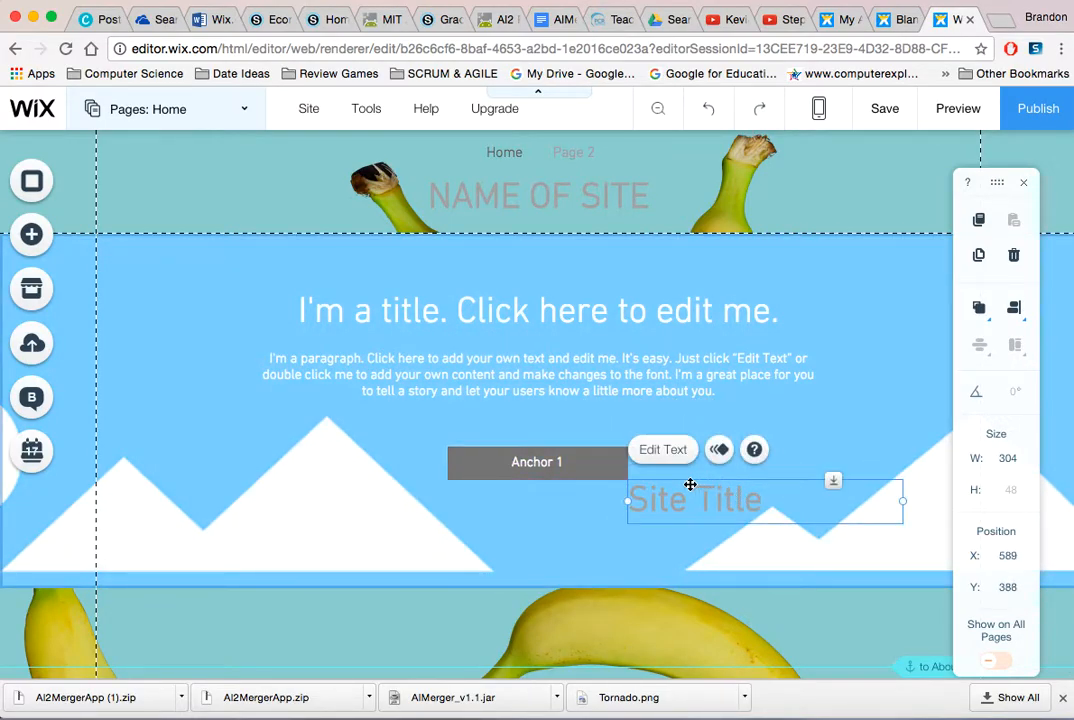
Step: Review the font and effects settings of the Site Title text, close them and delete the text element
{"action": "left_click", "coordinate": [663, 450]}
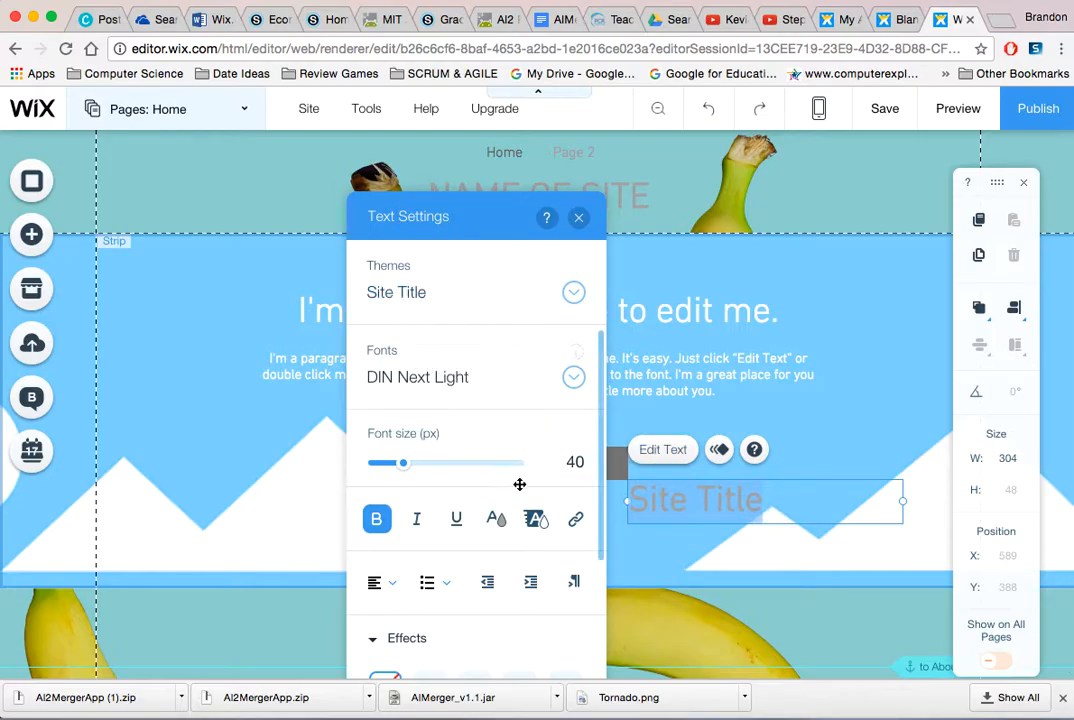
{"action": "scroll", "coordinate": [489, 533], "scroll_direction": "down", "scroll_amount": 3}
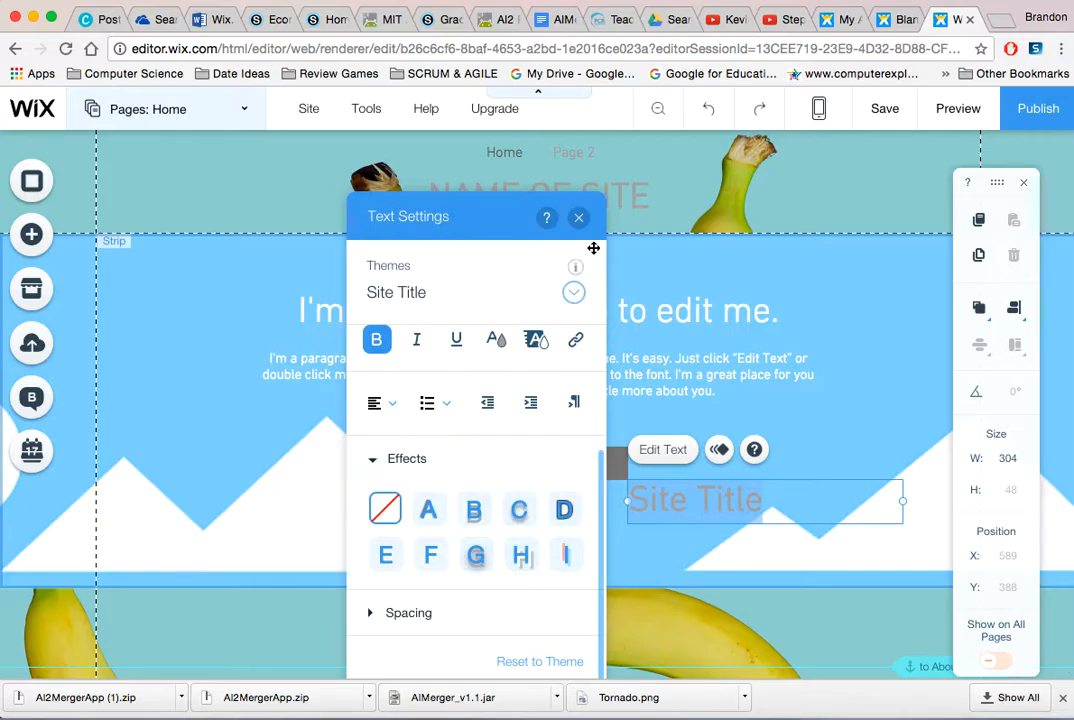
{"action": "left_click", "coordinate": [578, 217]}
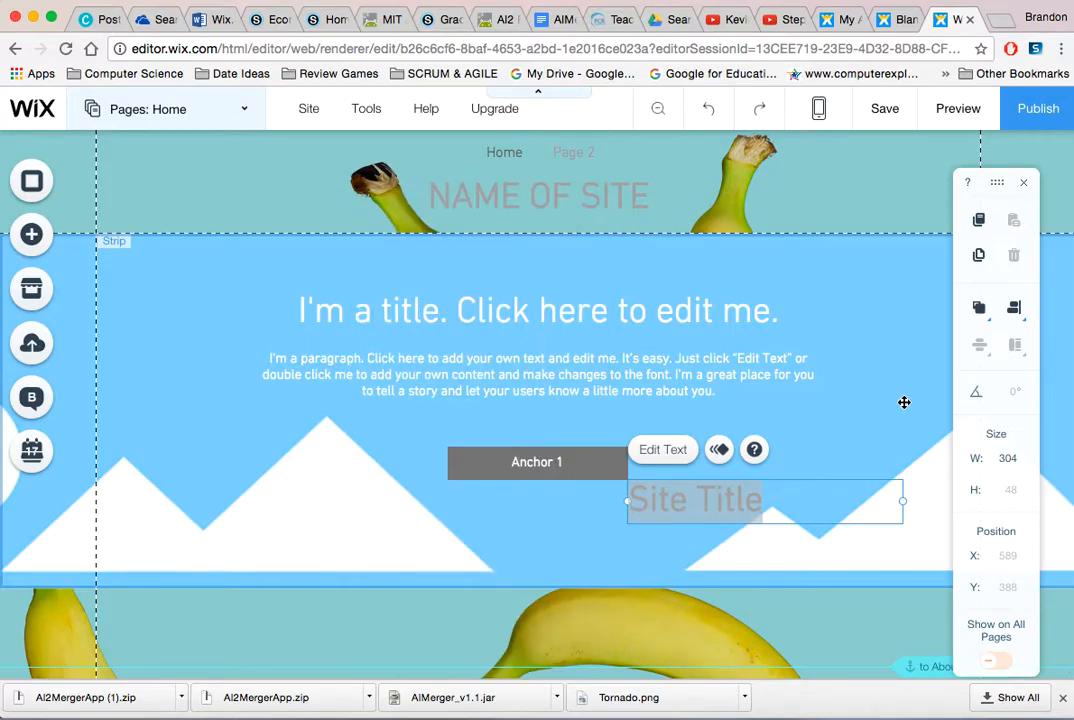
{"action": "left_click", "coordinate": [775, 507]}
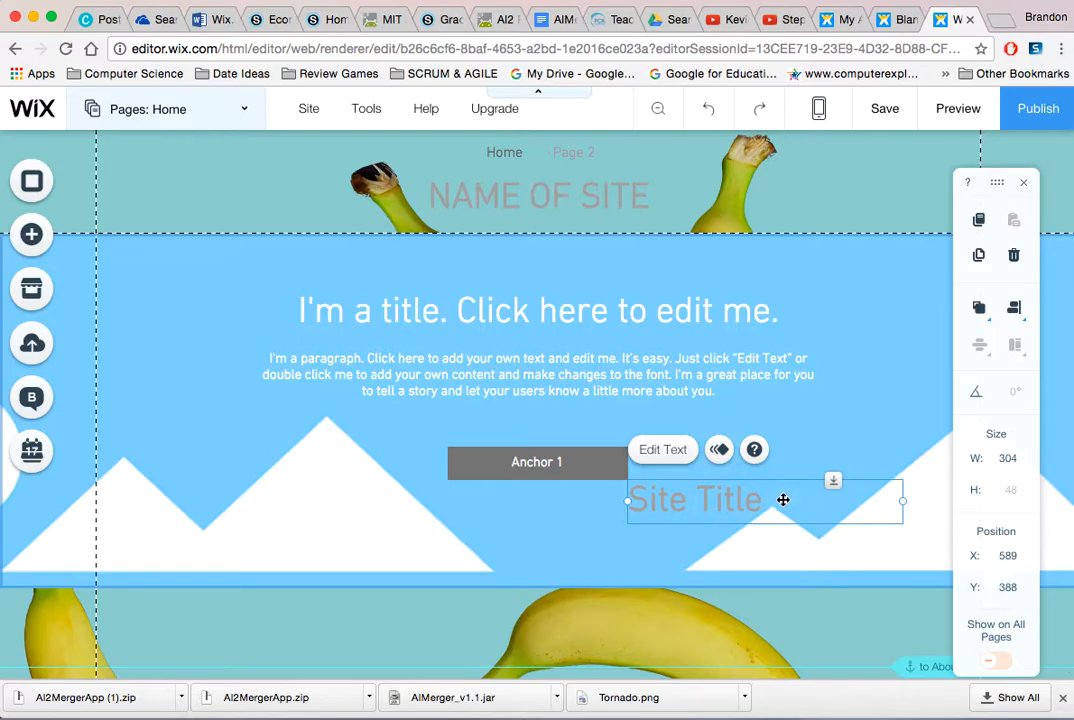
{"action": "key", "text": "Delete"}
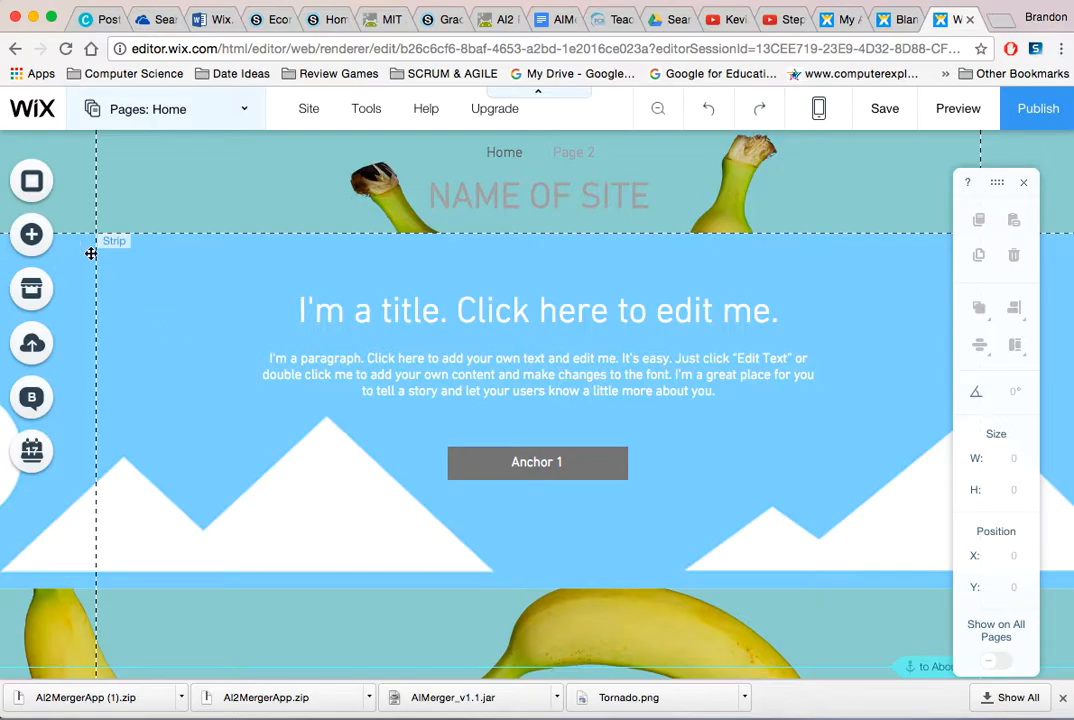
Step: Examine the text styles, image collections, social image sources and related apps available for adding to the page
{"action": "left_click", "coordinate": [33, 240]}
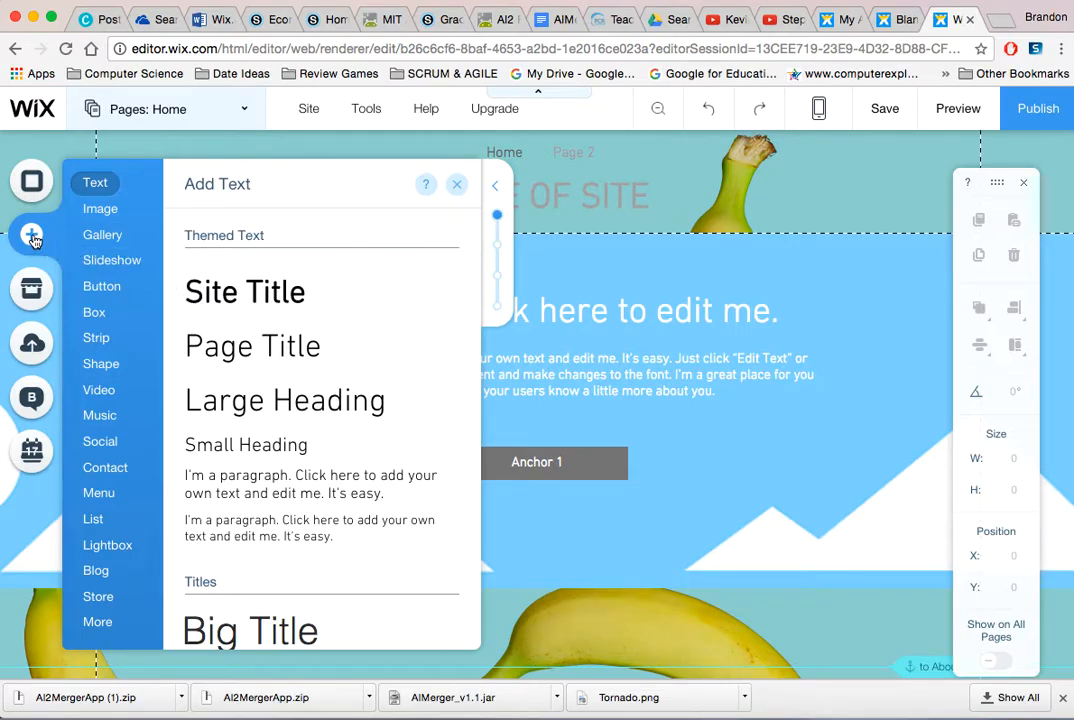
{"action": "scroll", "coordinate": [193, 345], "scroll_direction": "down", "scroll_amount": 15}
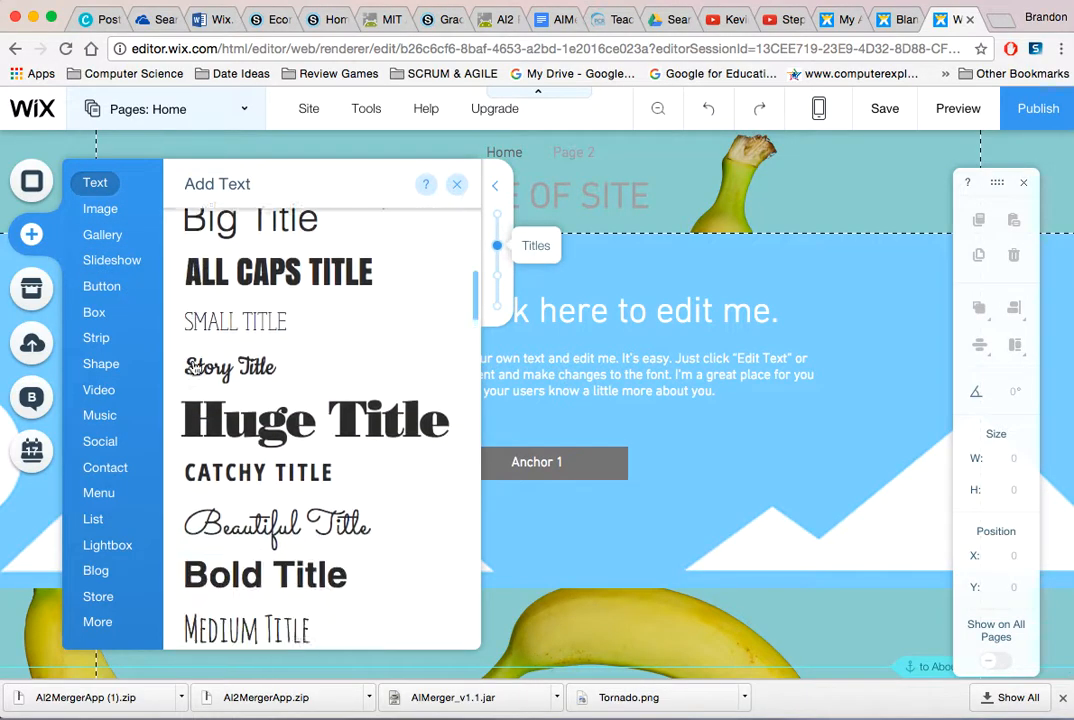
{"action": "scroll", "coordinate": [195, 333], "scroll_direction": "up", "scroll_amount": 15}
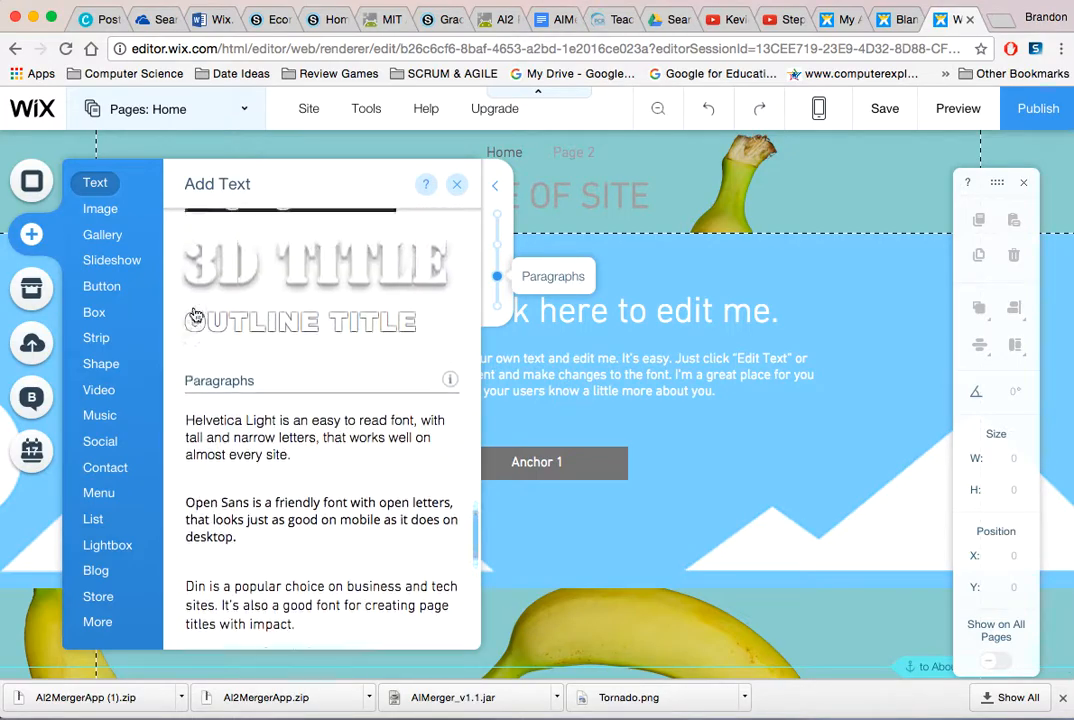
{"action": "left_click", "coordinate": [97, 209]}
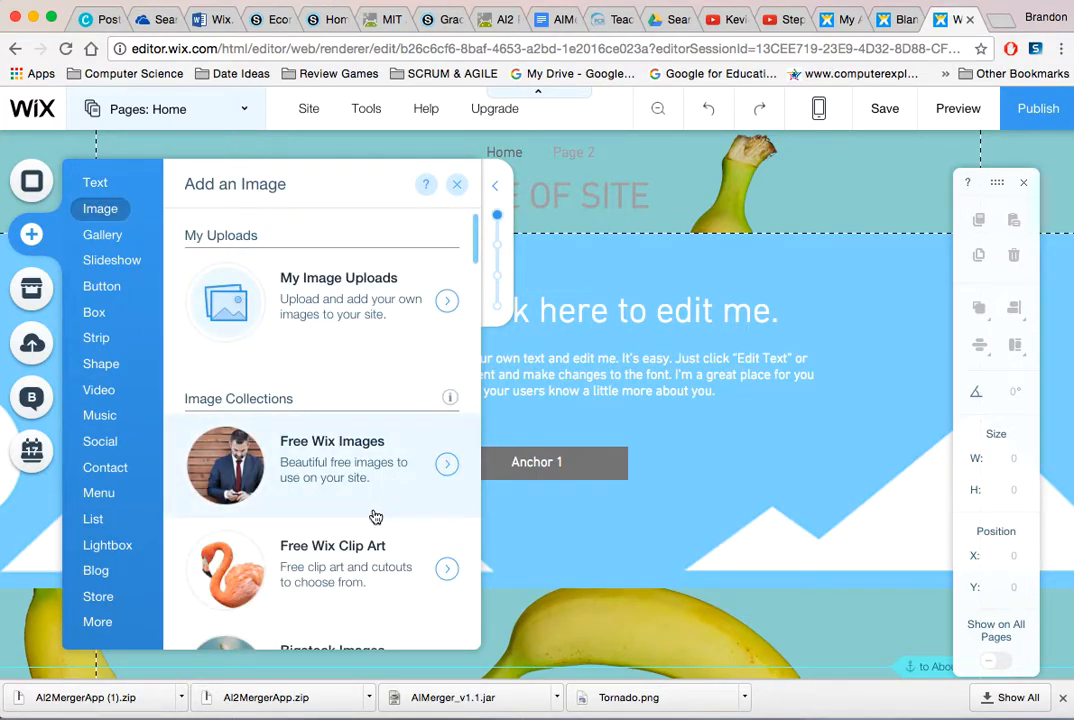
{"action": "scroll", "coordinate": [375, 515], "scroll_direction": "down", "scroll_amount": 3}
{"action": "scroll", "coordinate": [375, 515], "scroll_direction": "down", "scroll_amount": 1}
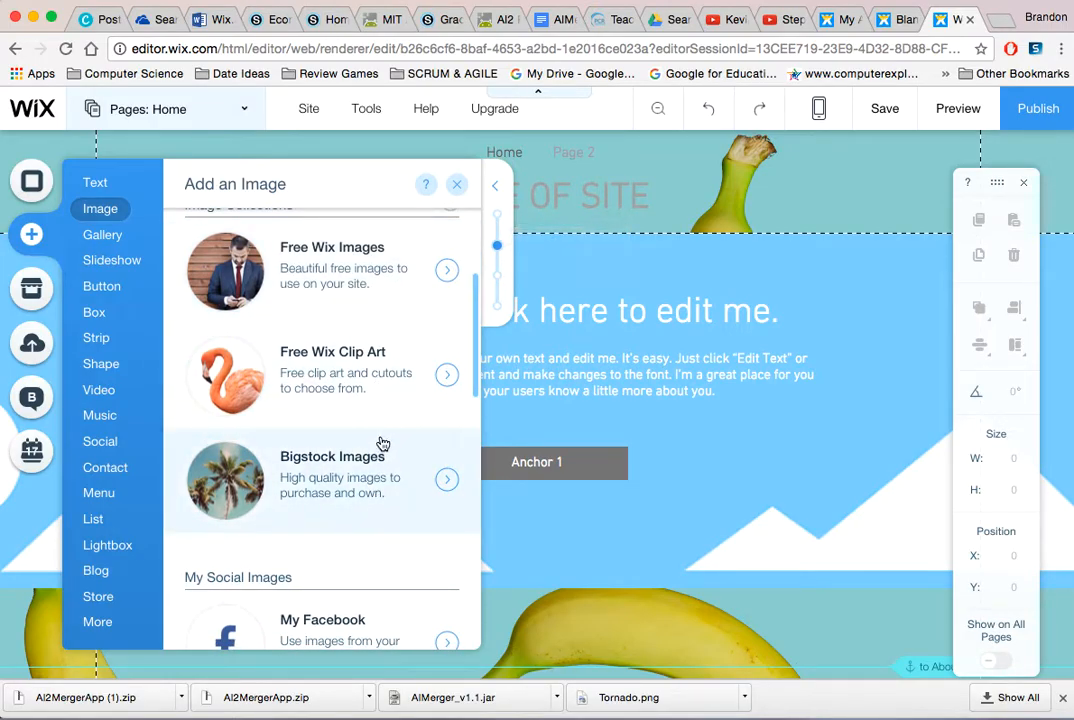
{"action": "scroll", "coordinate": [382, 443], "scroll_direction": "down", "scroll_amount": 5}
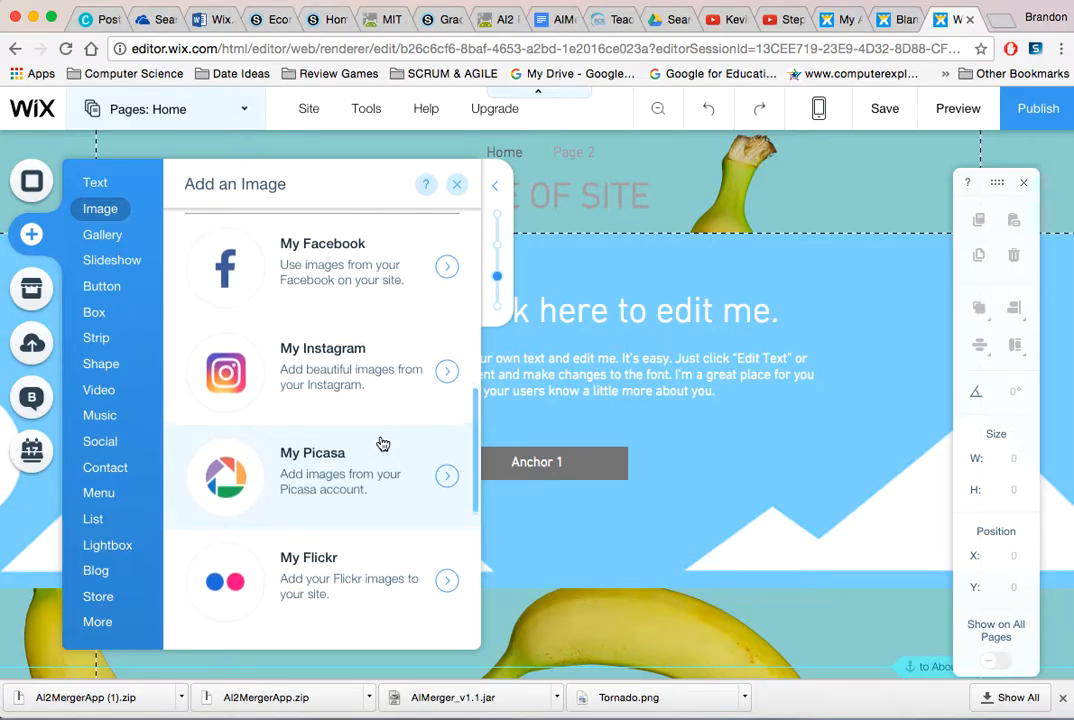
{"action": "scroll", "coordinate": [382, 443], "scroll_direction": "up", "scroll_amount": 2}
{"action": "scroll", "coordinate": [315, 505], "scroll_direction": "down", "scroll_amount": 2}
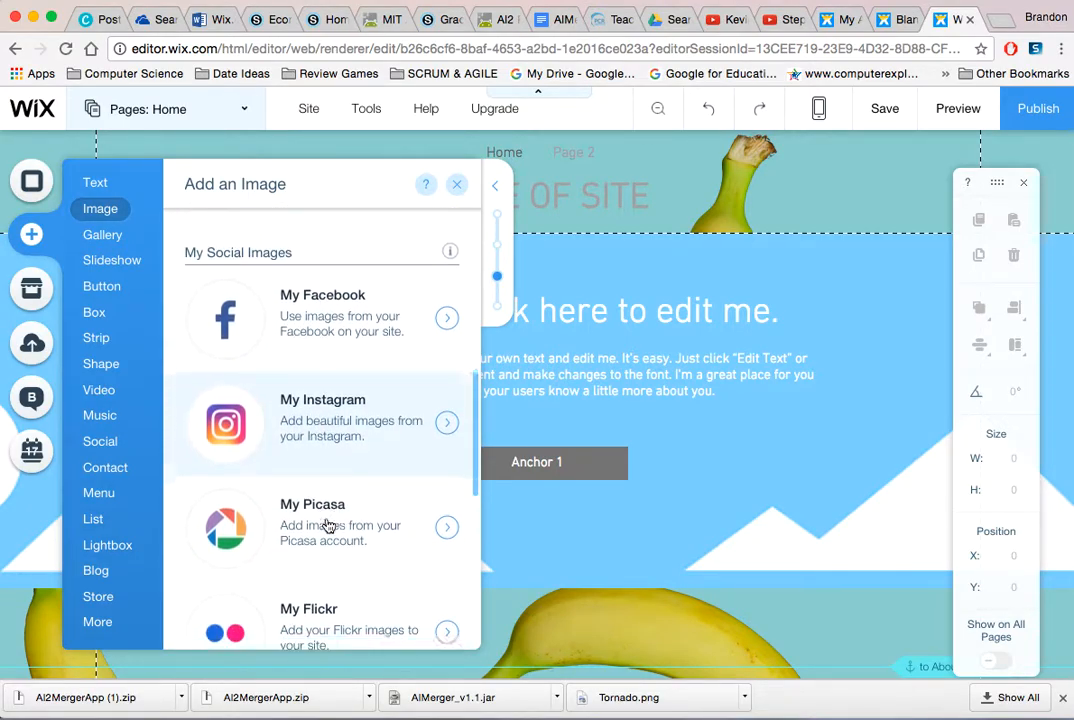
{"action": "scroll", "coordinate": [343, 507], "scroll_direction": "down", "scroll_amount": 2}
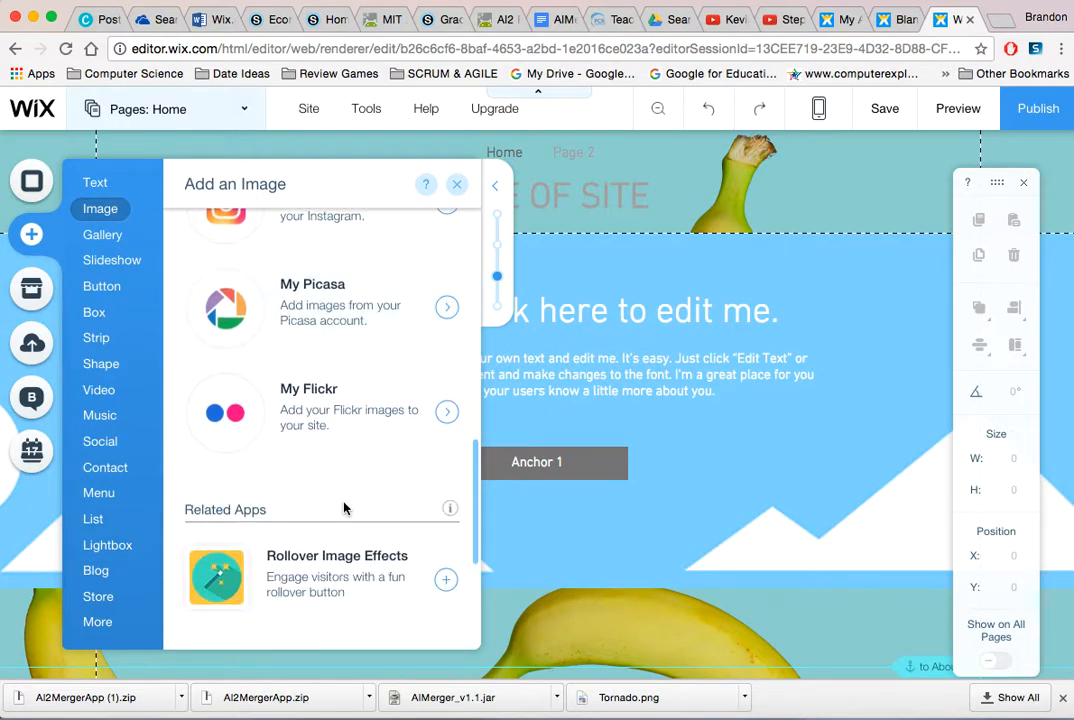
{"action": "scroll", "coordinate": [343, 508], "scroll_direction": "down", "scroll_amount": 3}
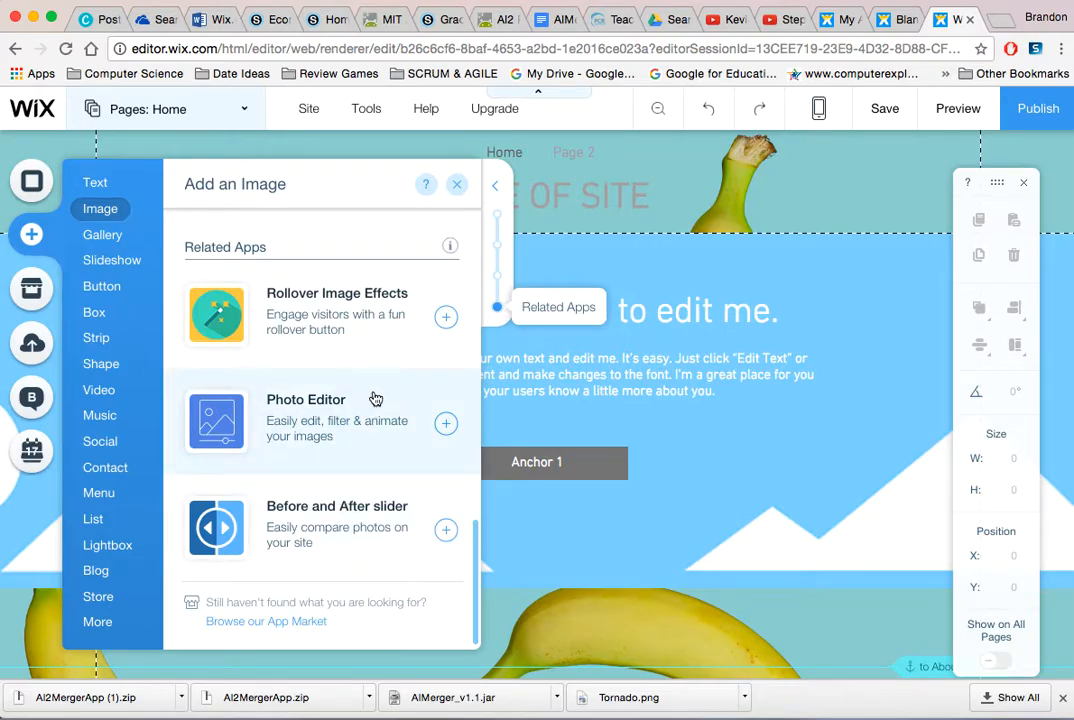
{"action": "scroll", "coordinate": [370, 400], "scroll_direction": "up", "scroll_amount": 10}
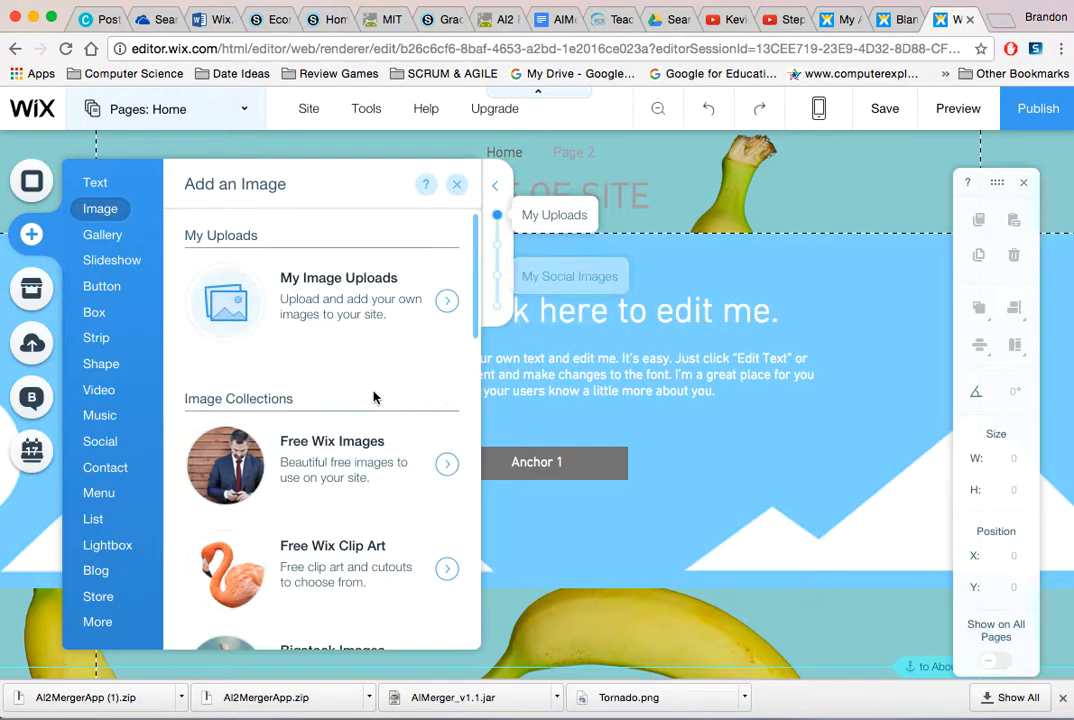
Step: Upload Screen Shot 2017-03-03 at 9.07.25 AM.png from the Desktop to My Images and add it to the Home page
{"action": "left_click", "coordinate": [318, 302]}
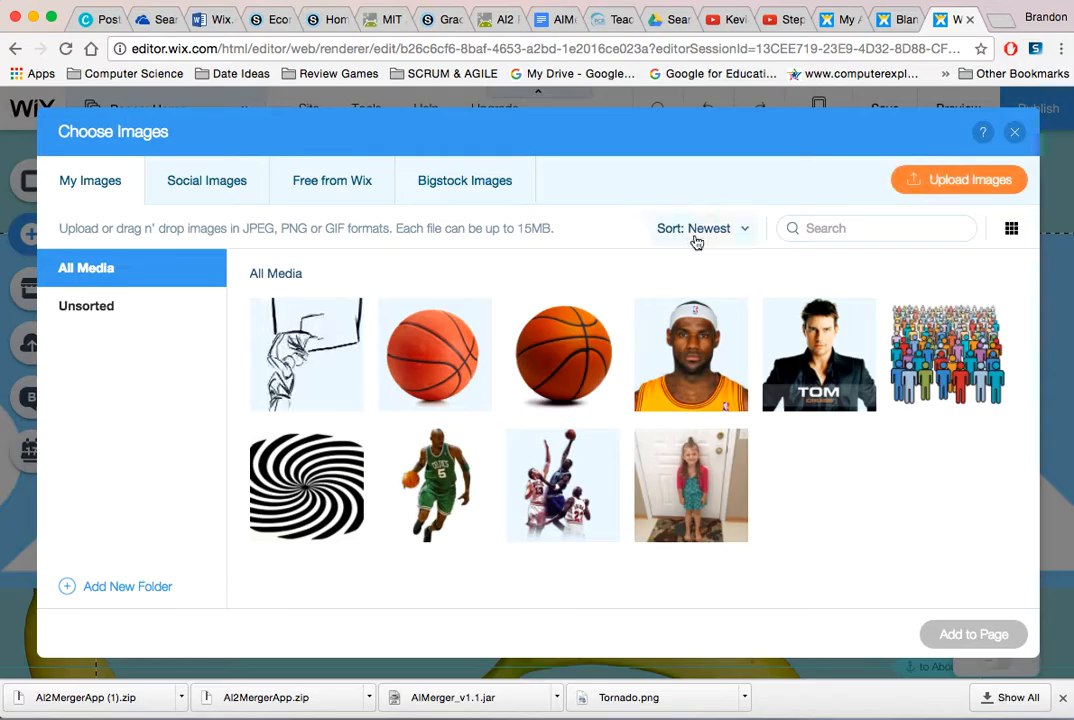
{"action": "left_click", "coordinate": [949, 189]}
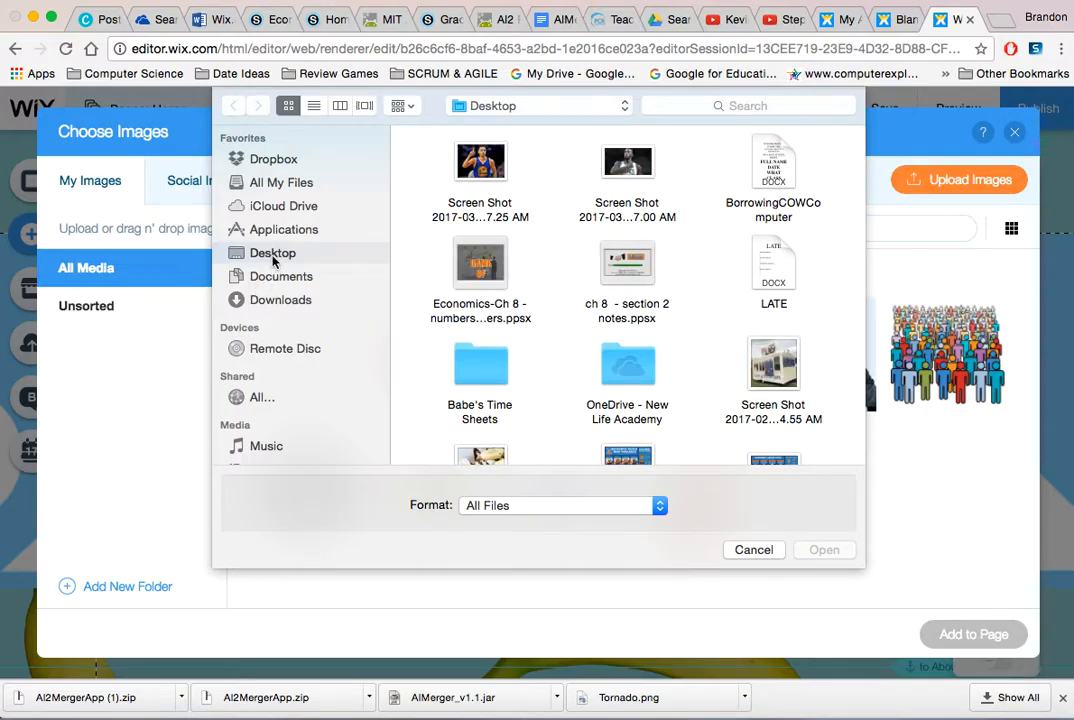
{"action": "left_click", "coordinate": [484, 172]}
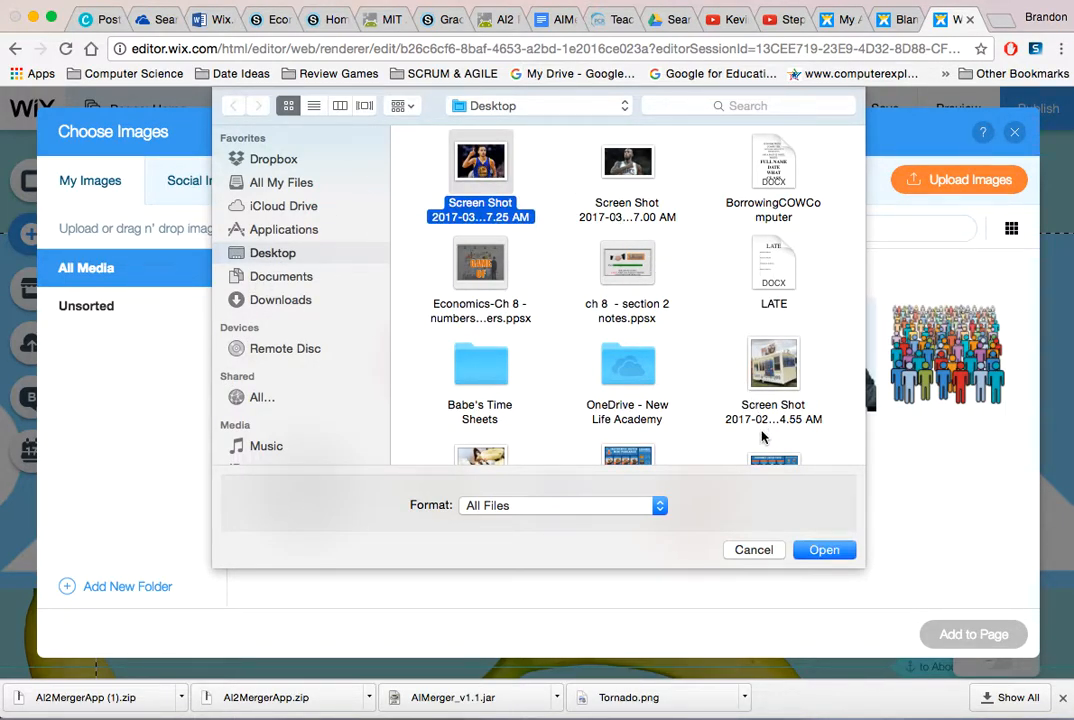
{"action": "left_click", "coordinate": [818, 552]}
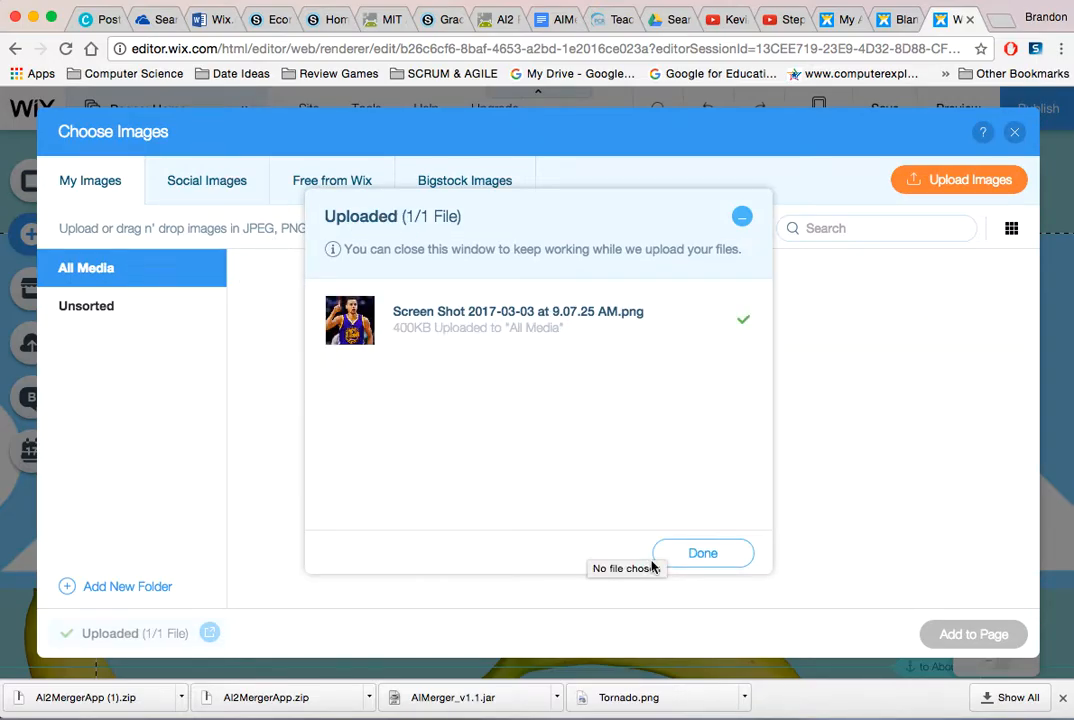
{"action": "left_click", "coordinate": [708, 553]}
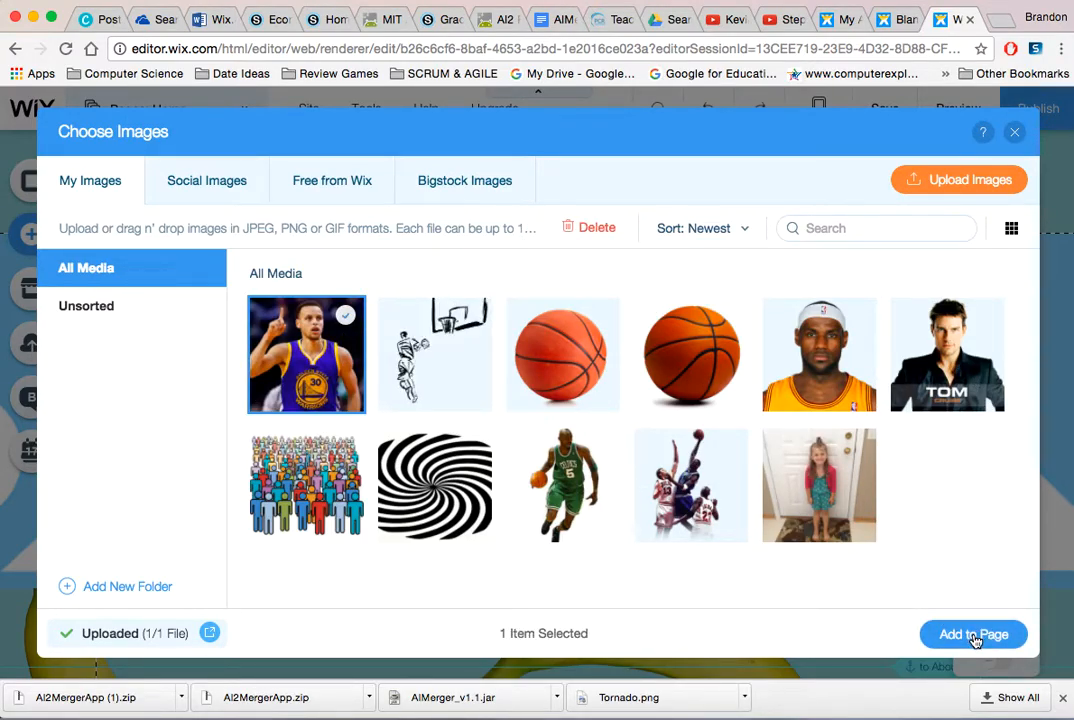
{"action": "left_click", "coordinate": [973, 635]}
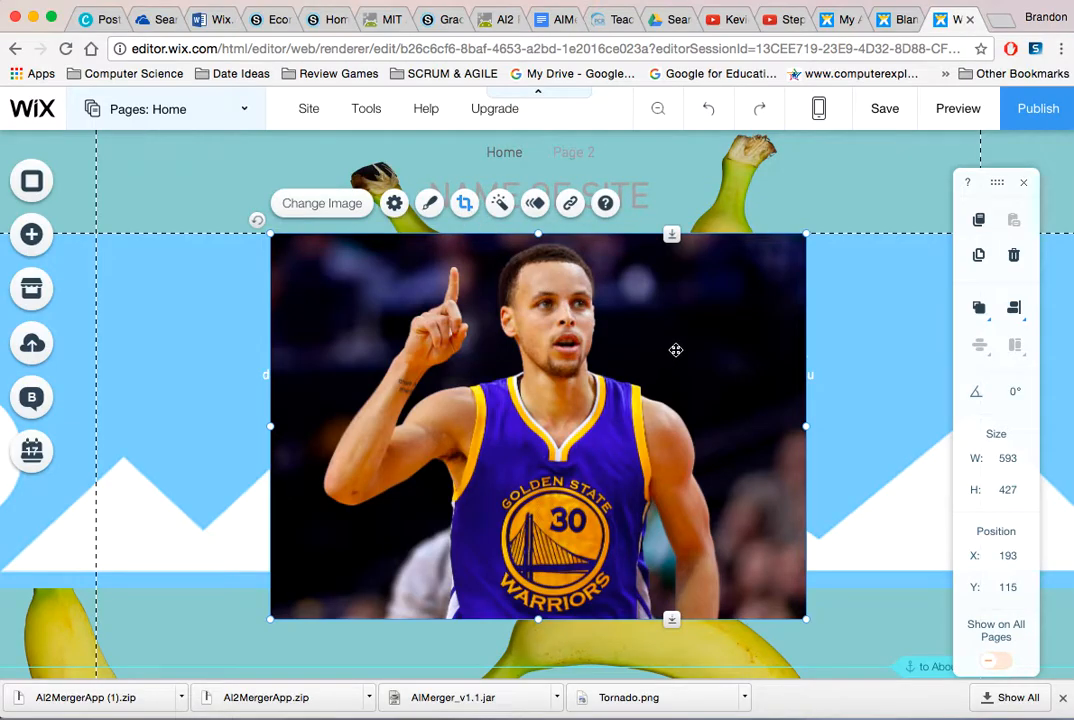
Step: Move the basketball player image to X 73, Y 168 and shrink it to about 325 by 234
{"action": "left_click_drag", "start_coordinate": [676, 364], "coordinate": [566, 418]}
{"action": "scroll", "coordinate": [662, 492], "scroll_direction": "down", "scroll_amount": 3}
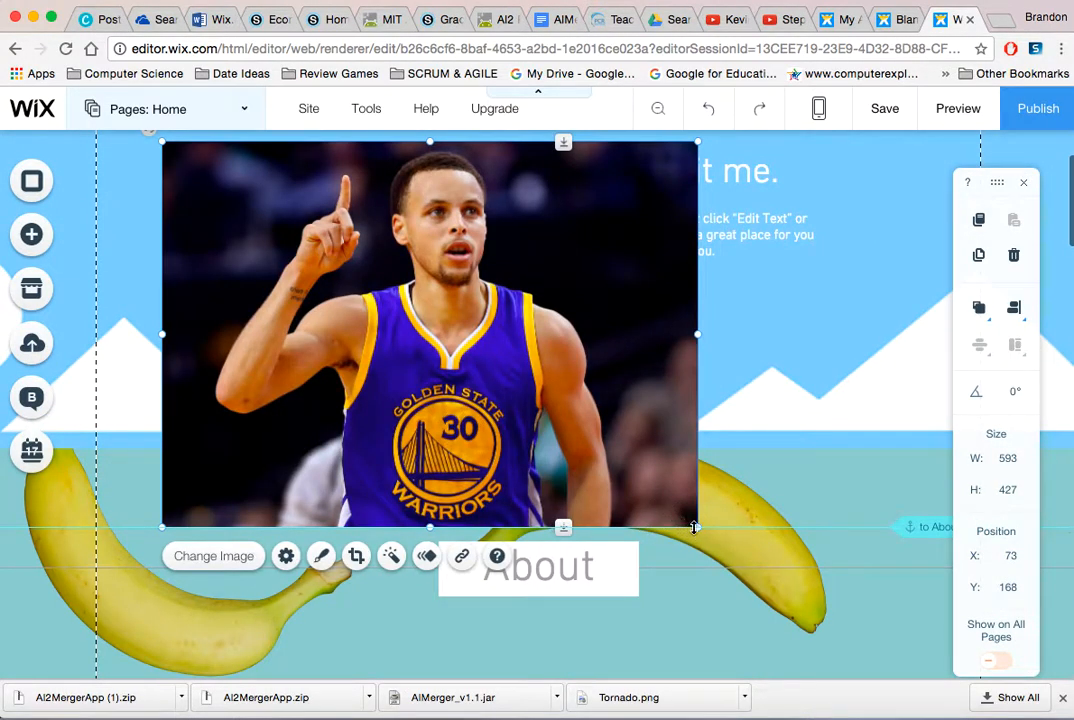
{"action": "left_click_drag", "start_coordinate": [698, 527], "coordinate": [457, 345]}
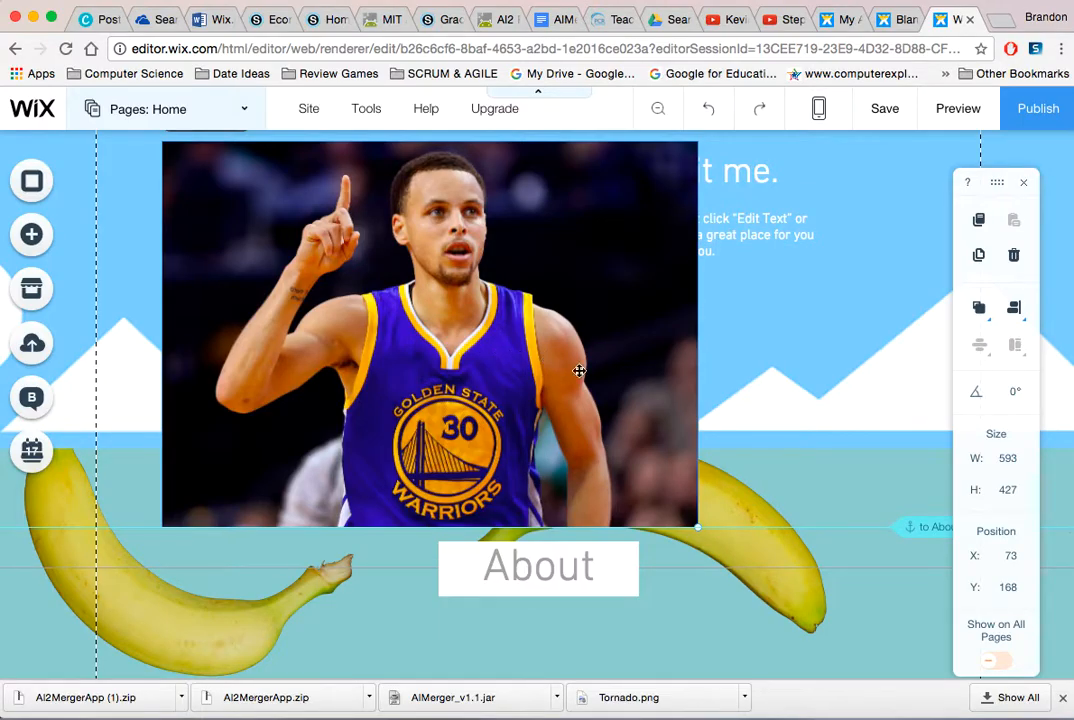
{"action": "scroll", "coordinate": [640, 336], "scroll_direction": "up", "scroll_amount": 3}
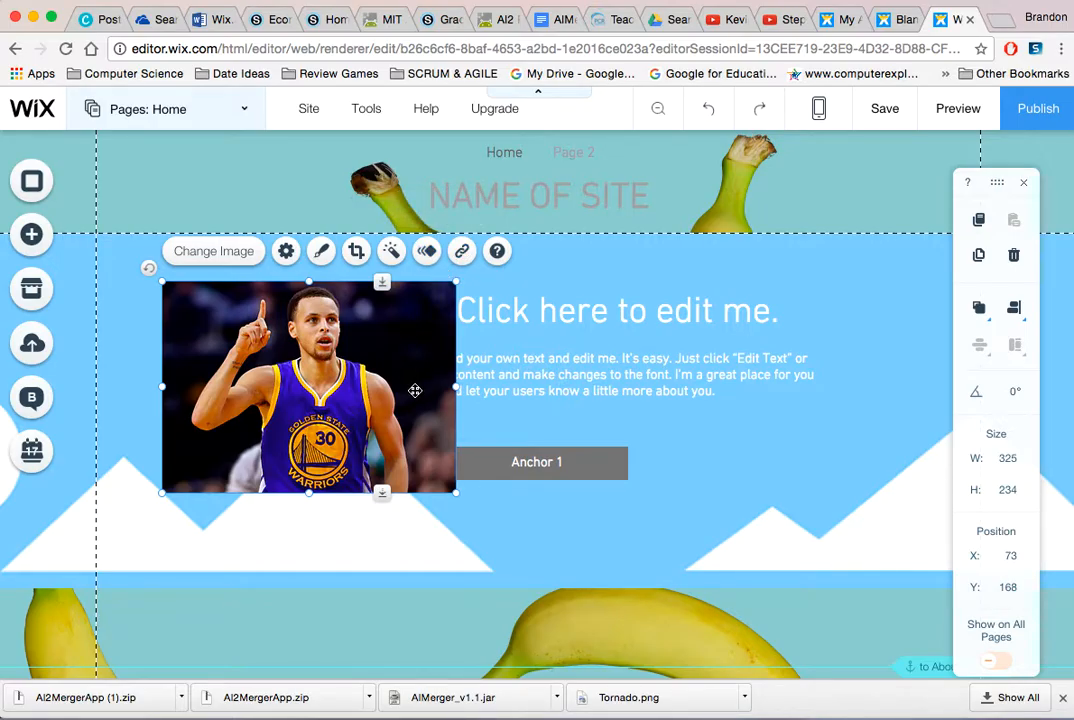
Step: Open the image's link settings, select the Web Address link type and close the dialog without adding a link
{"action": "left_click", "coordinate": [461, 251]}
{"action": "left_click_drag", "start_coordinate": [444, 221], "coordinate": [640, 256]}
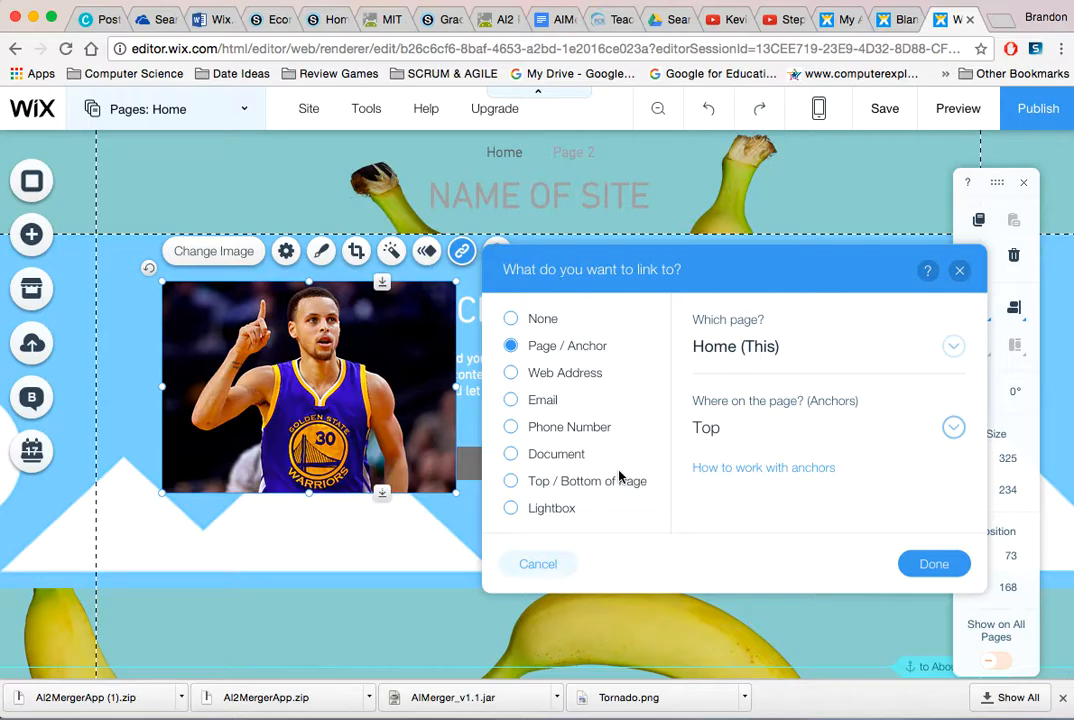
{"action": "left_click", "coordinate": [537, 370]}
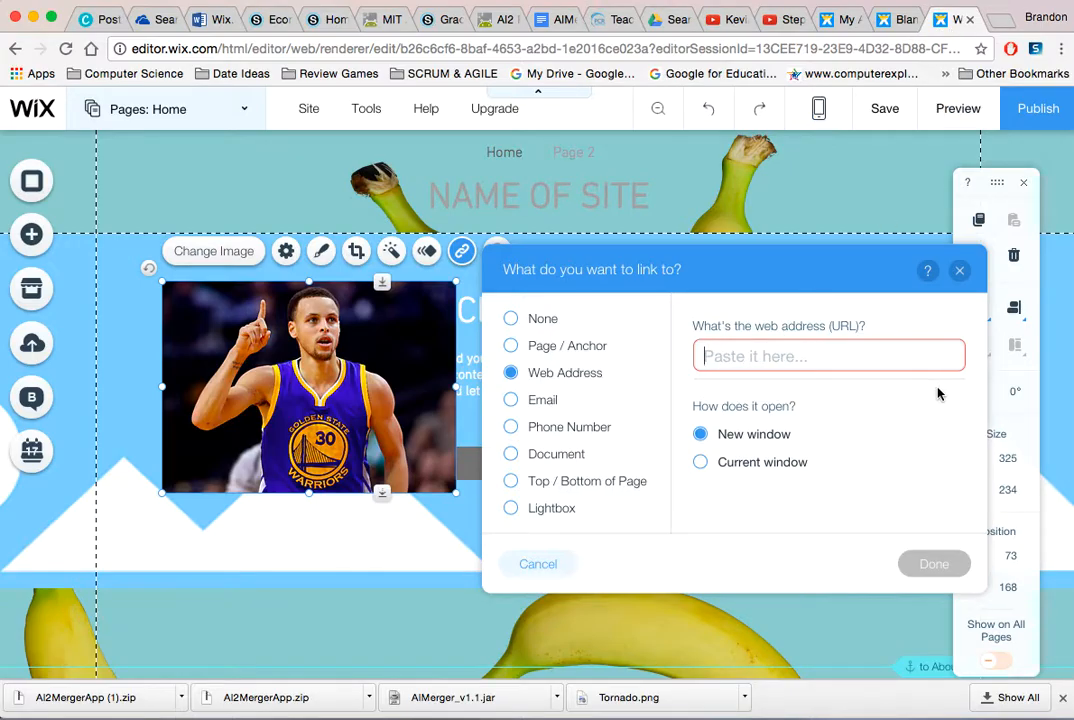
{"action": "left_click", "coordinate": [959, 274]}
{"action": "left_click", "coordinate": [959, 272]}
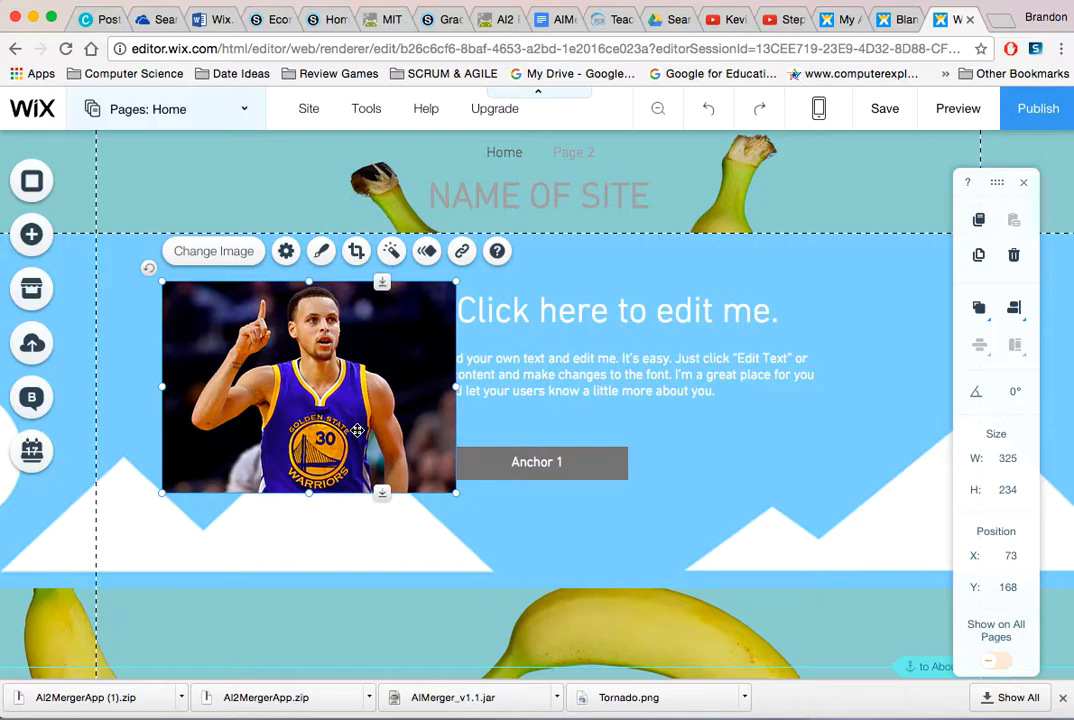
Step: Shift the image slightly down and left, and move the title and paragraph text block beside it to X 356, Y 210
{"action": "left_click_drag", "start_coordinate": [270, 345], "coordinate": [232, 385]}
{"action": "left_click", "coordinate": [562, 302]}
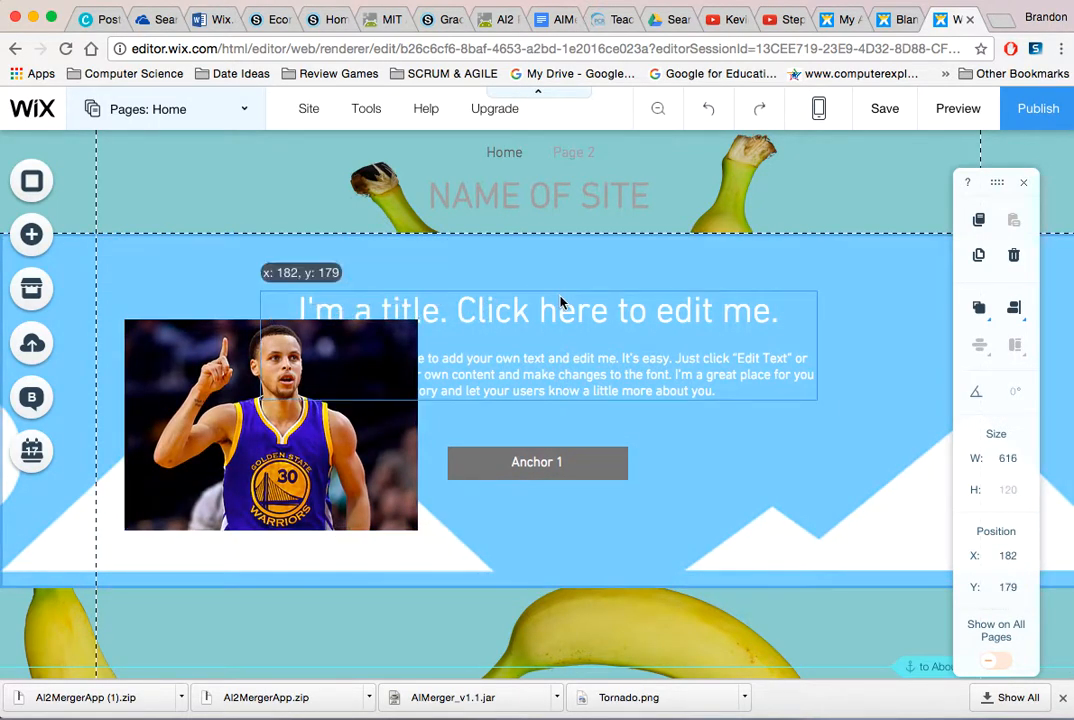
{"action": "left_click_drag", "start_coordinate": [469, 301], "coordinate": [621, 326]}
Step: Send the title and paragraph text block to the back and move it over the basketball player image to X 140, Y 225
{"action": "right_click", "coordinate": [643, 339]}
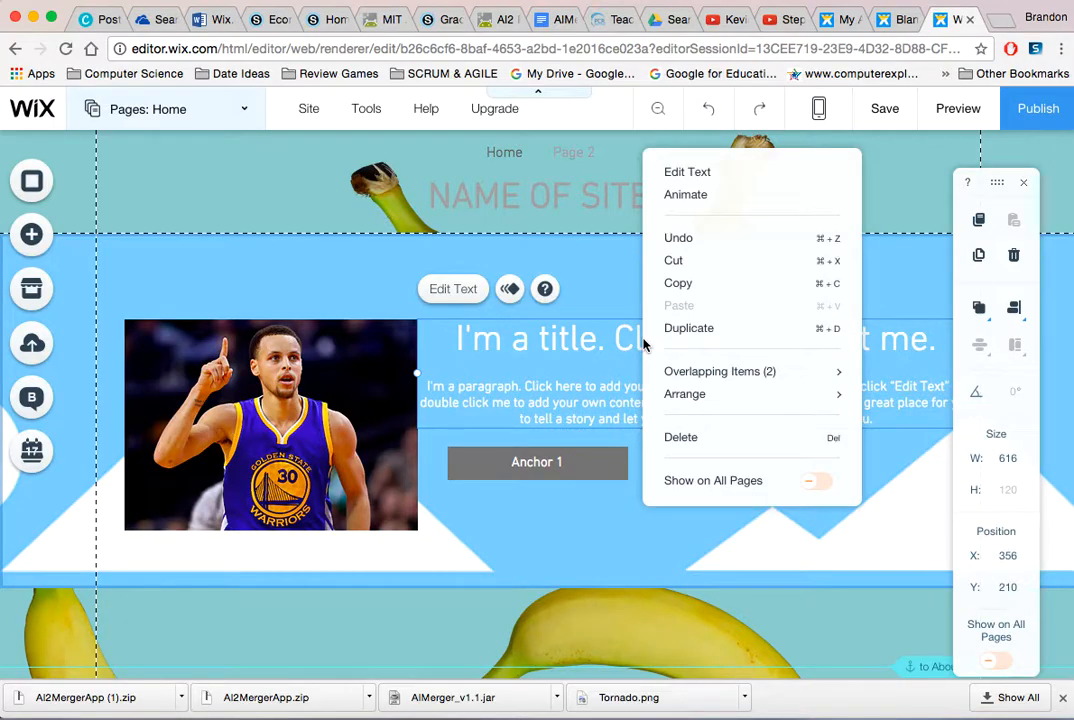
{"action": "mouse_move", "coordinate": [734, 401]}
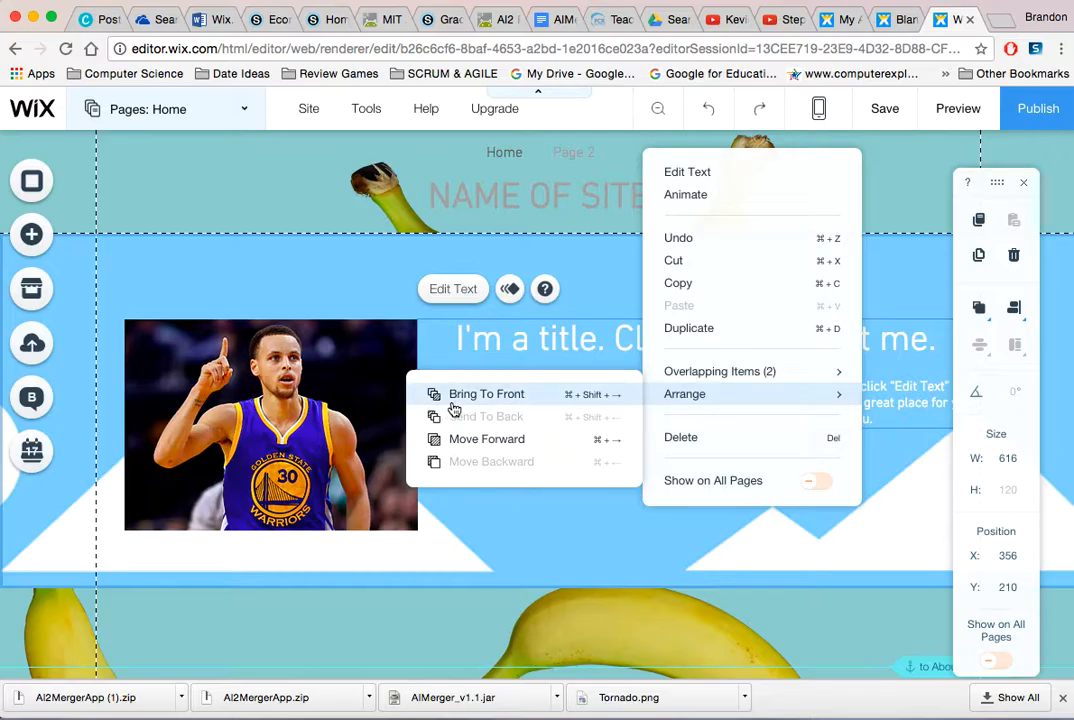
{"action": "left_click", "coordinate": [590, 296]}
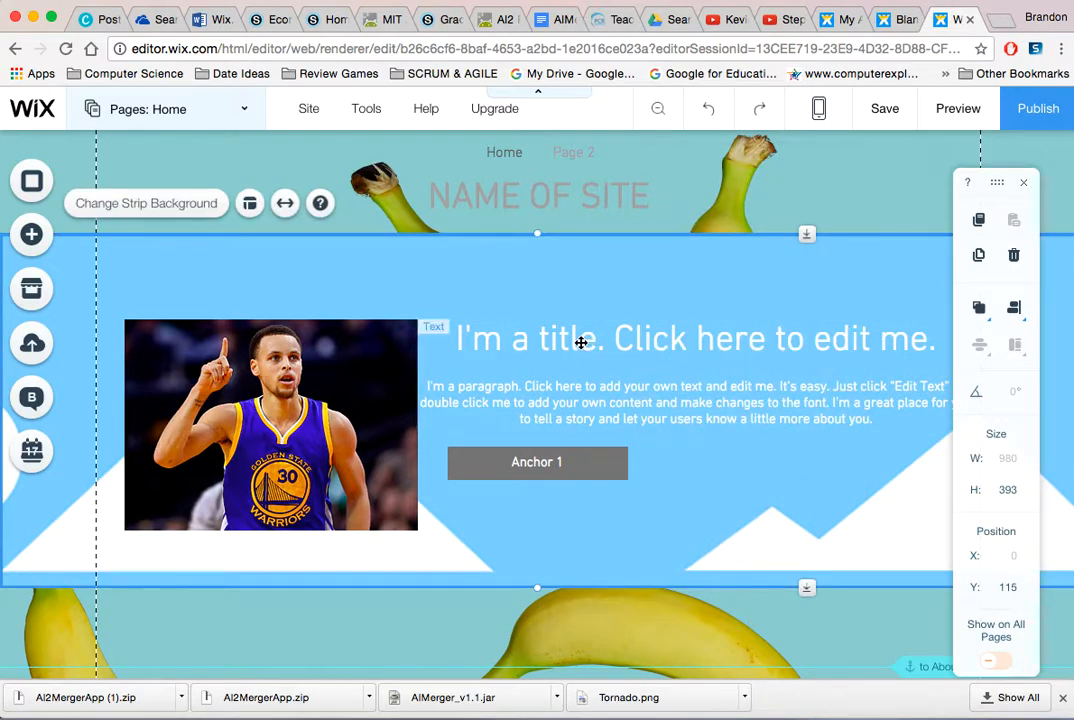
{"action": "left_click_drag", "start_coordinate": [644, 328], "coordinate": [449, 341]}
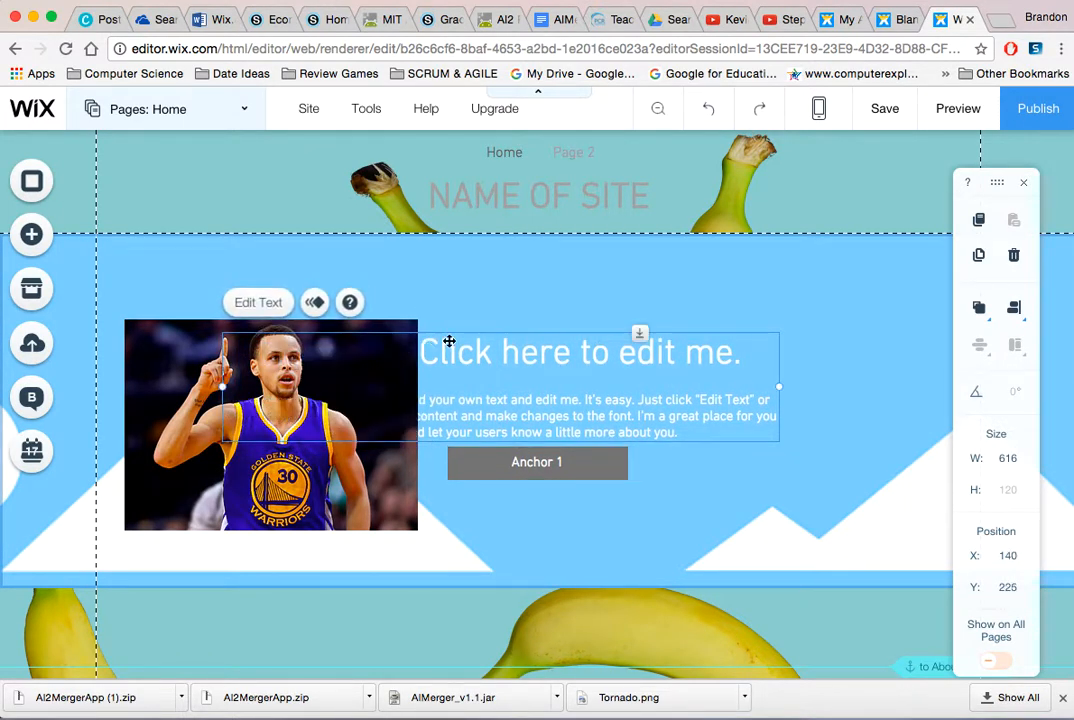
Step: Bring the title and paragraph text block to the front and move it off the image to X 338, Y 205
{"action": "right_click", "coordinate": [519, 361]}
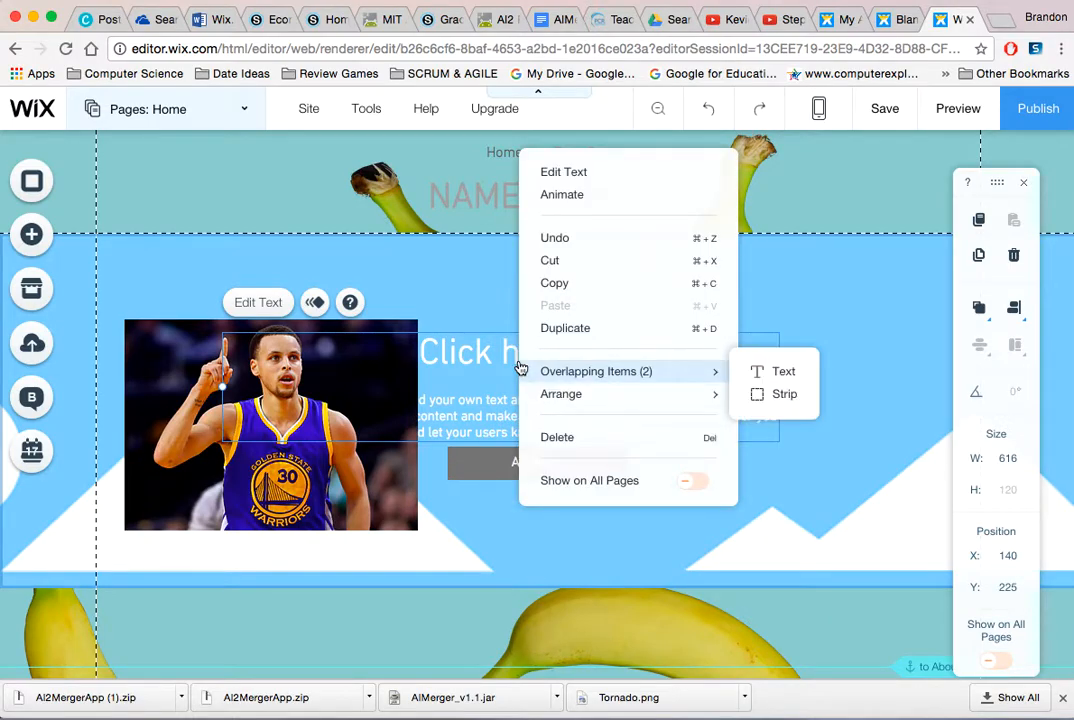
{"action": "mouse_move", "coordinate": [594, 400]}
{"action": "left_click", "coordinate": [802, 396]}
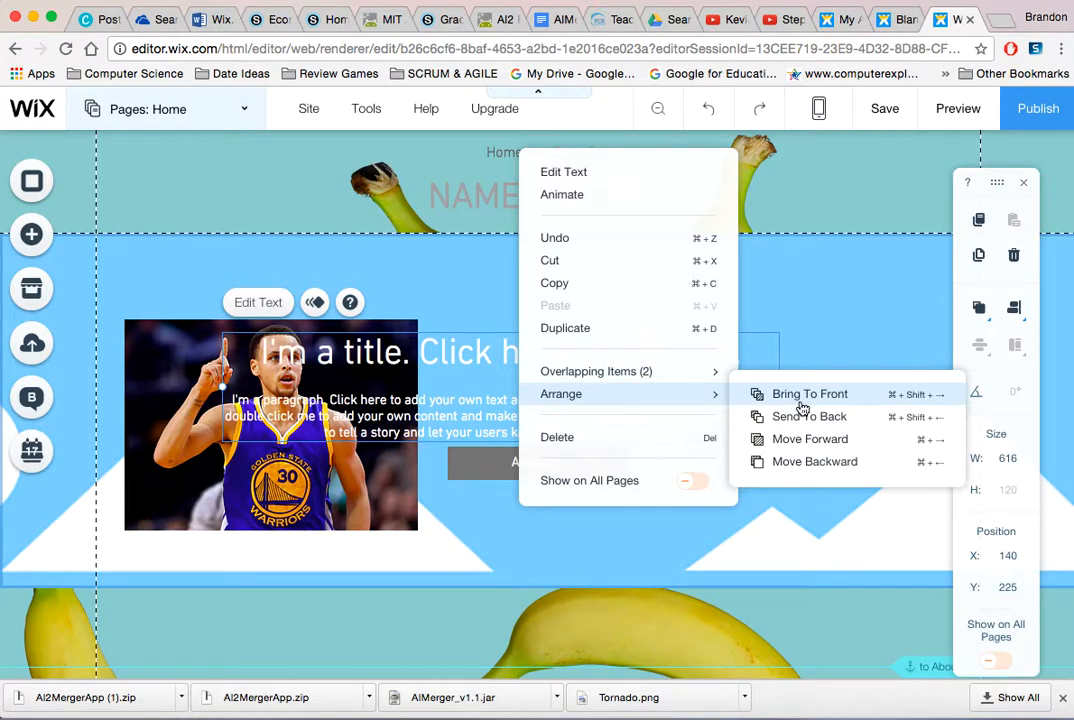
{"action": "left_click", "coordinate": [434, 532]}
{"action": "left_click_drag", "start_coordinate": [455, 360], "coordinate": [636, 341]}
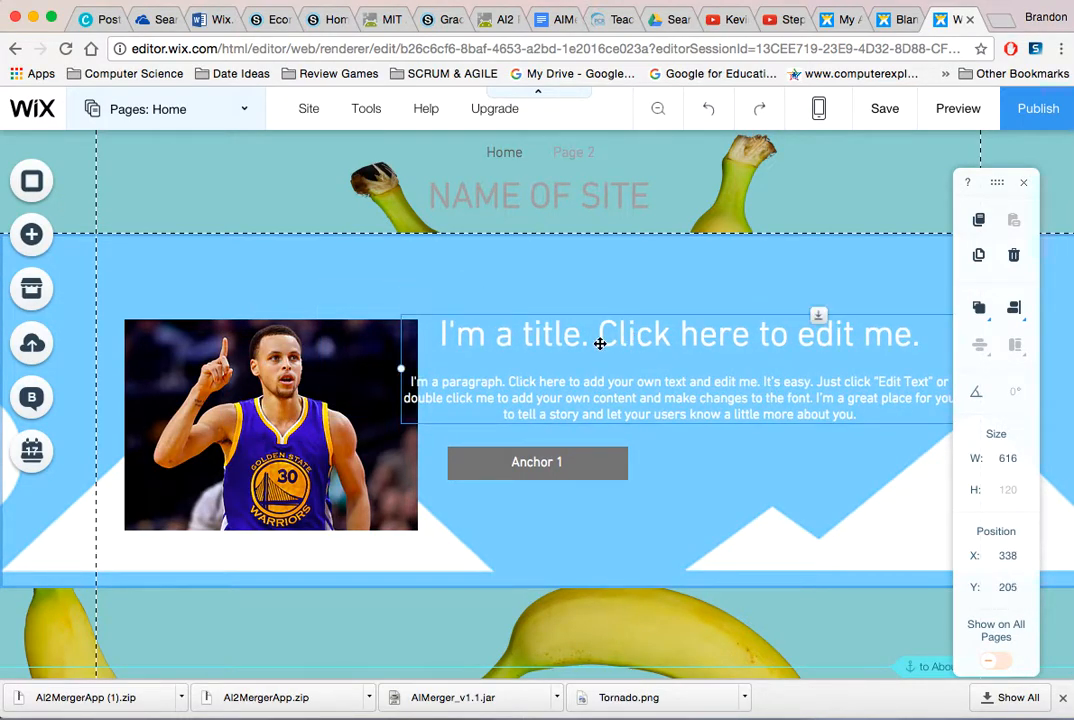
Step: Look through the slideshow, button, box, strip and shape elements that can be added to the page
{"action": "left_click", "coordinate": [36, 246]}
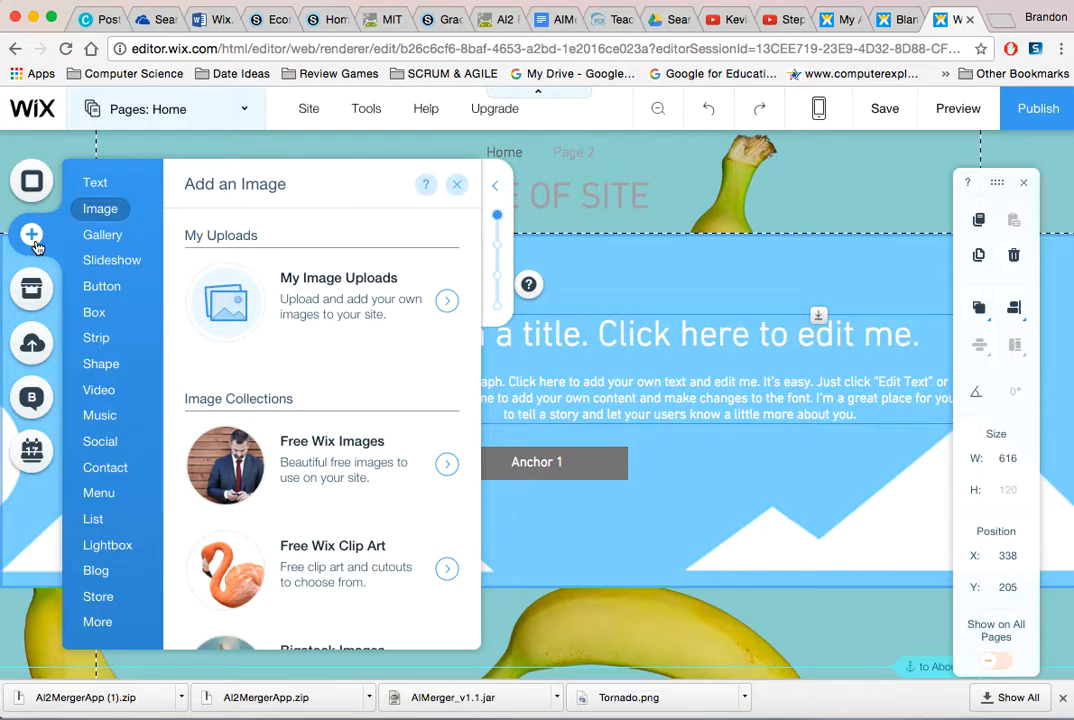
{"action": "mouse_move", "coordinate": [116, 264]}
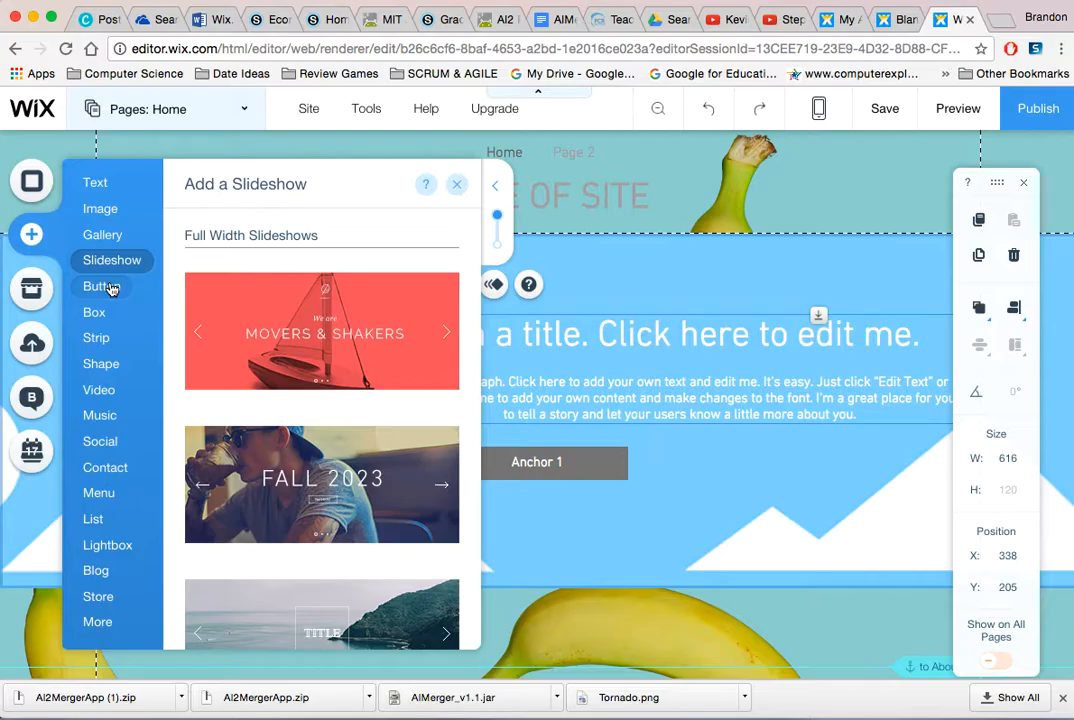
{"action": "left_click", "coordinate": [106, 289]}
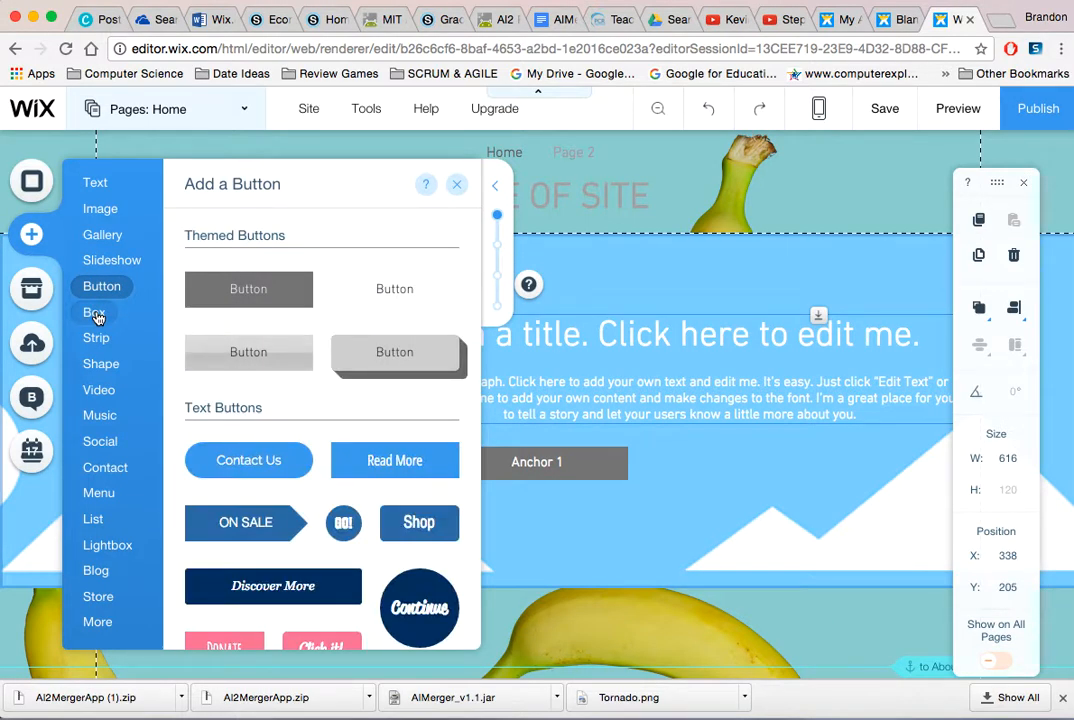
{"action": "mouse_move", "coordinate": [96, 316]}
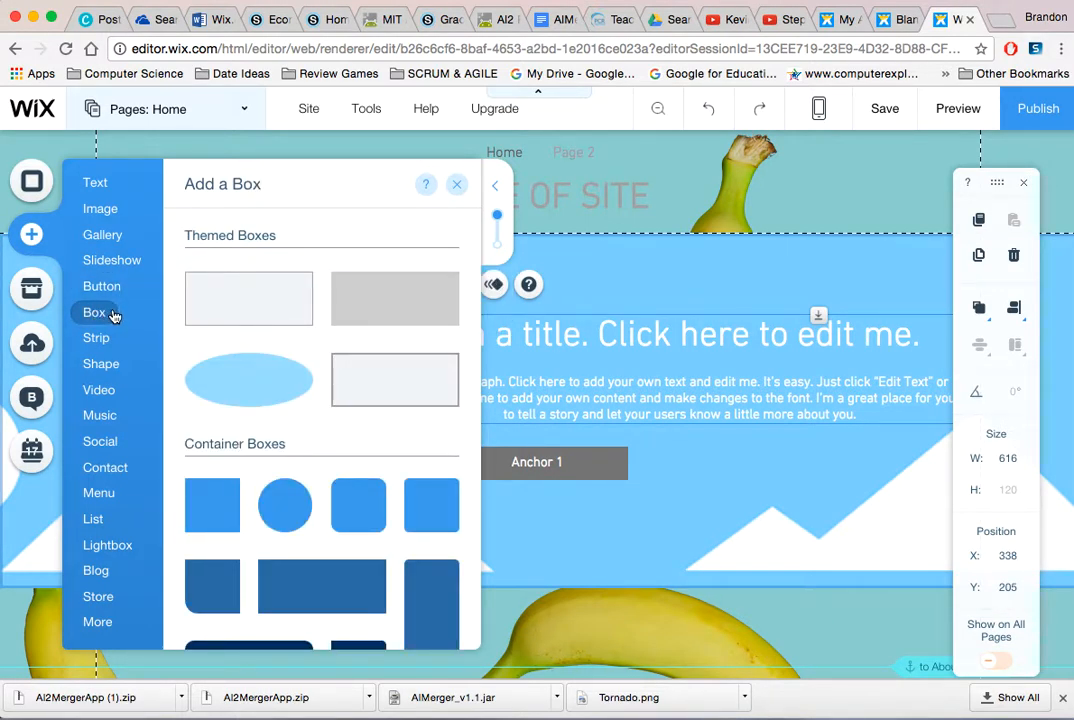
{"action": "left_click", "coordinate": [113, 337]}
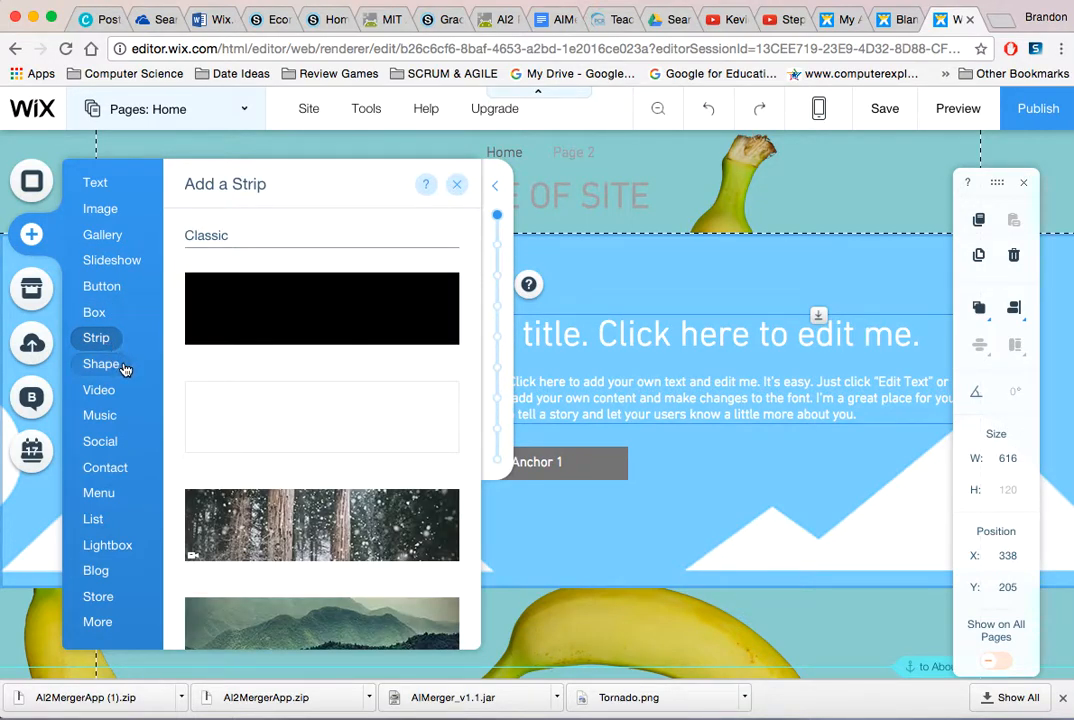
{"action": "mouse_move", "coordinate": [124, 370]}
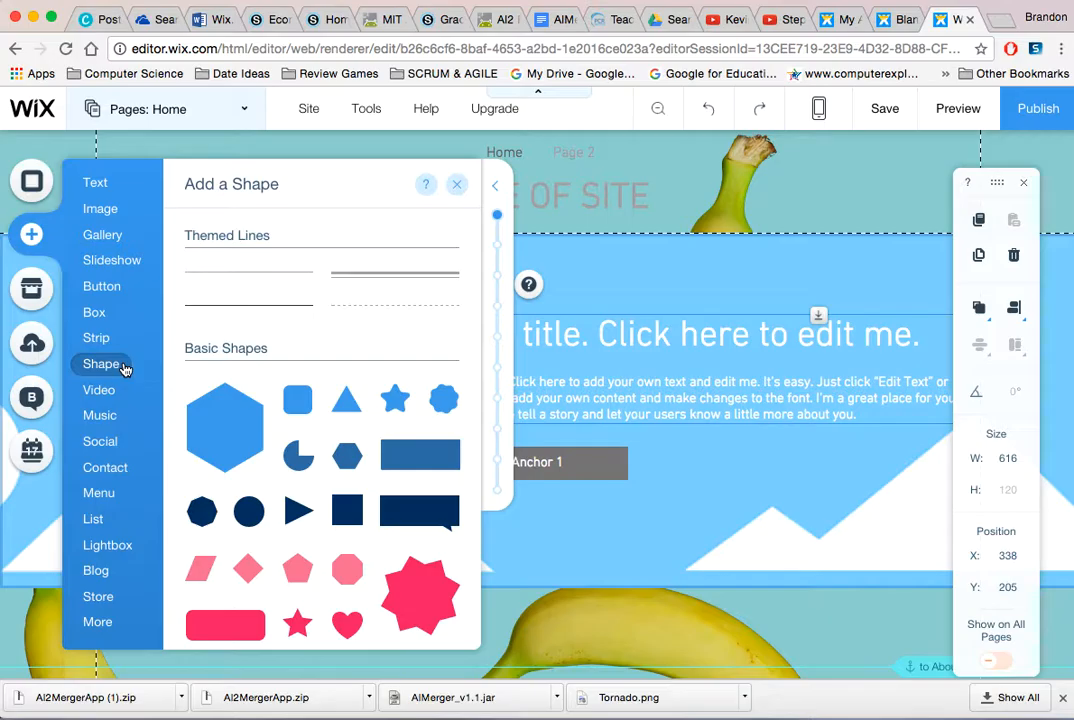
{"action": "scroll", "coordinate": [283, 467], "scroll_direction": "down", "scroll_amount": 5}
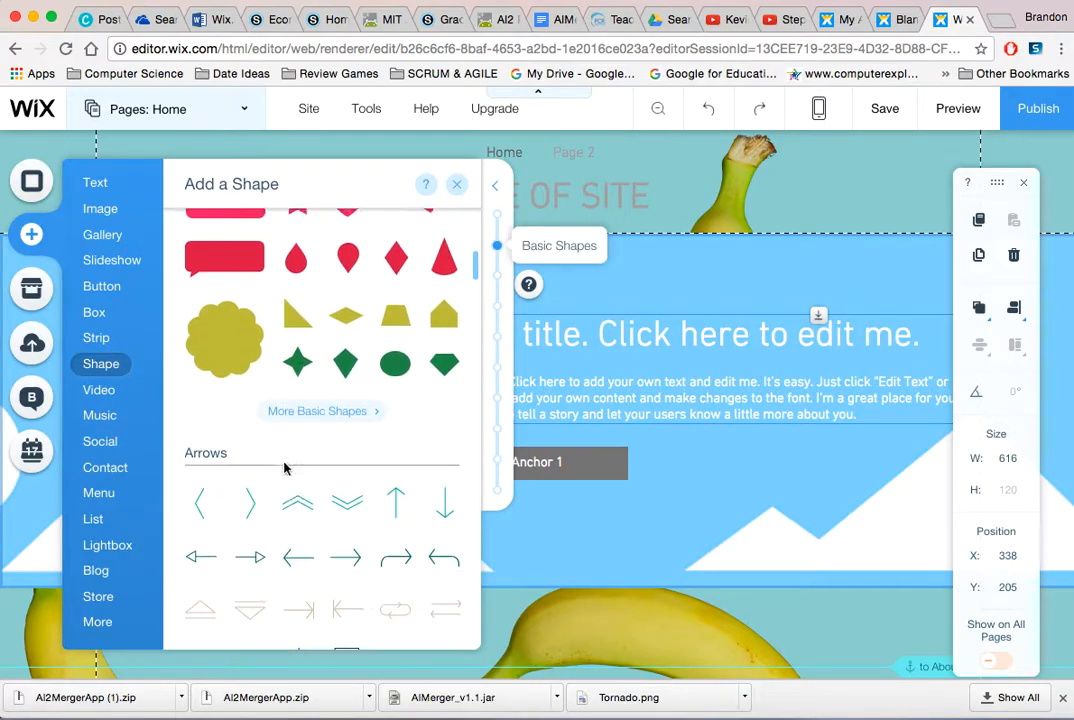
{"action": "scroll", "coordinate": [349, 298], "scroll_direction": "up", "scroll_amount": 6}
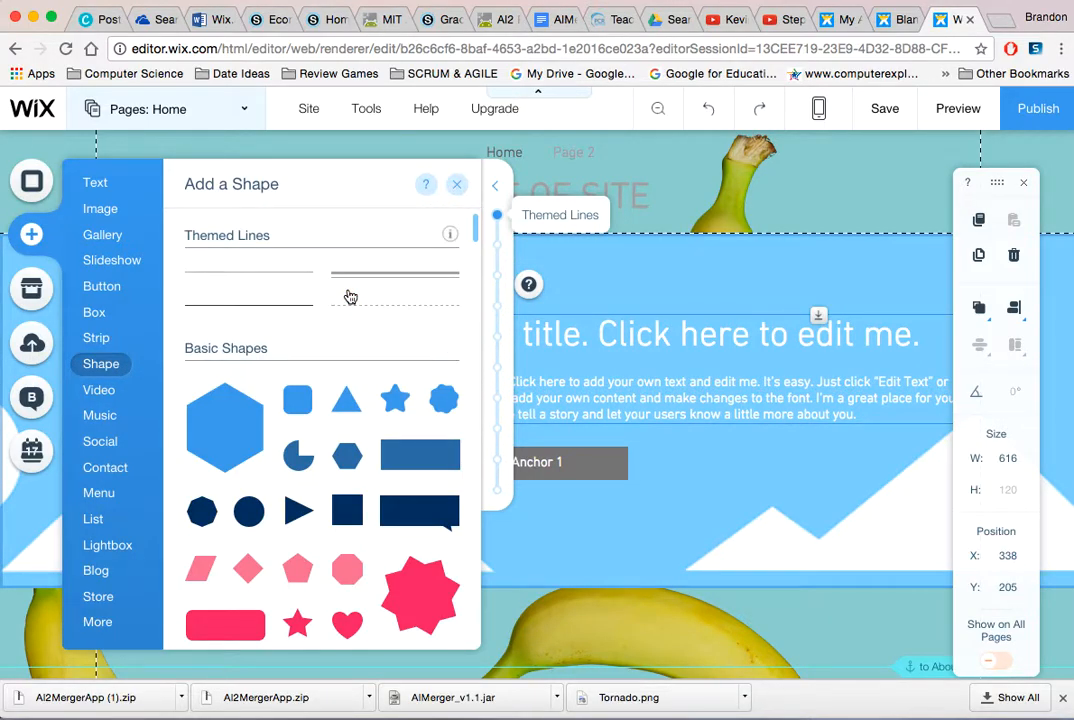
Step: Add the dark blue rounded container box, place it at X 6, Y 184 and resize it to 974 by 302
{"action": "mouse_move", "coordinate": [110, 312]}
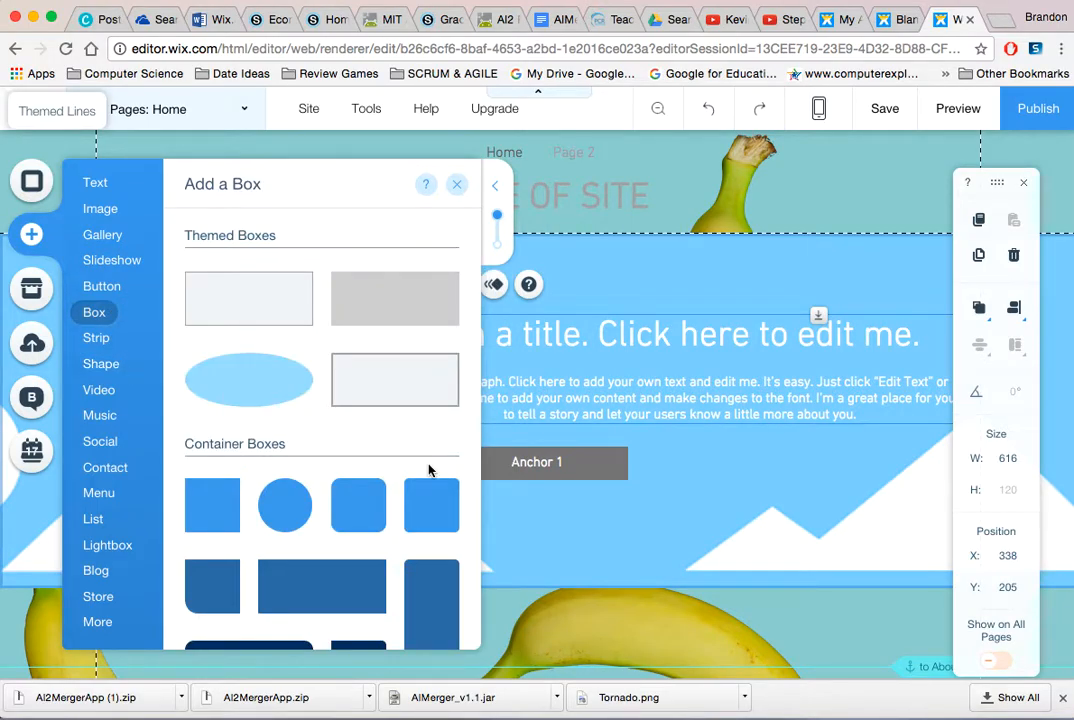
{"action": "scroll", "coordinate": [328, 453], "scroll_direction": "down", "scroll_amount": 3}
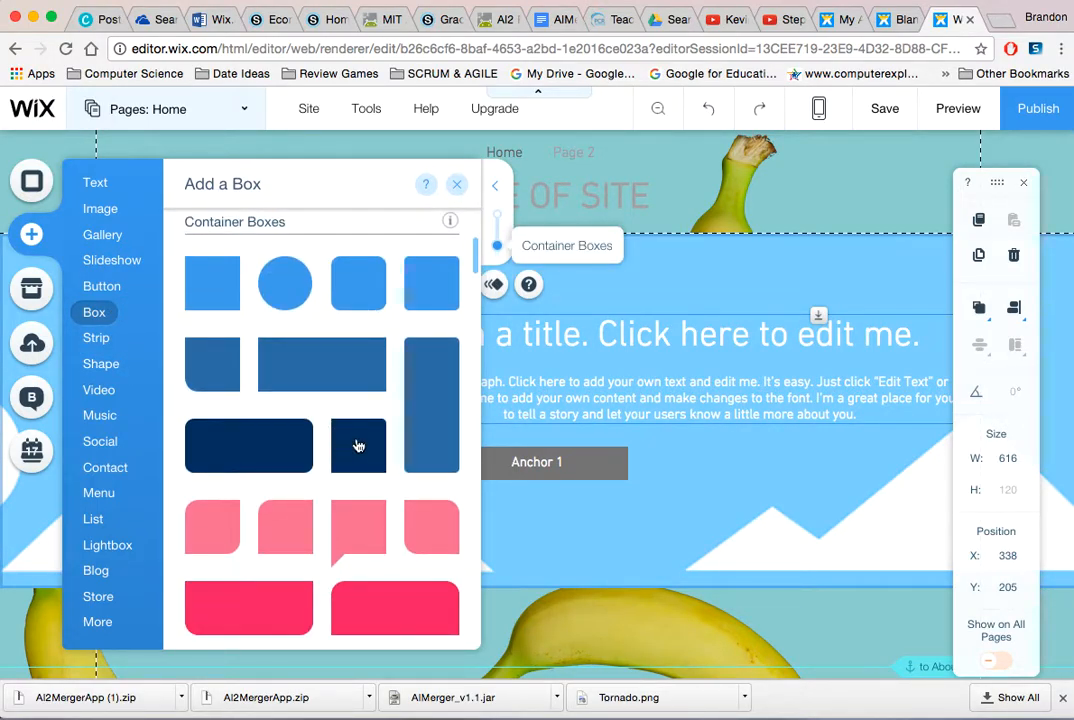
{"action": "left_click", "coordinate": [256, 445]}
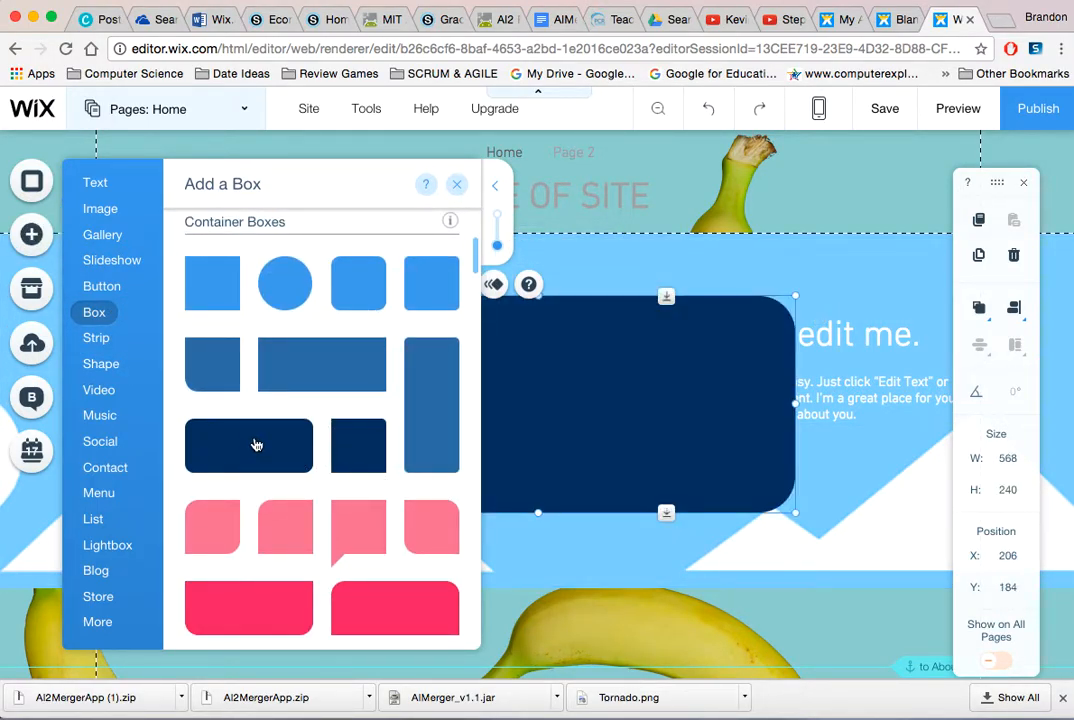
{"action": "left_click_drag", "start_coordinate": [392, 402], "coordinate": [339, 388]}
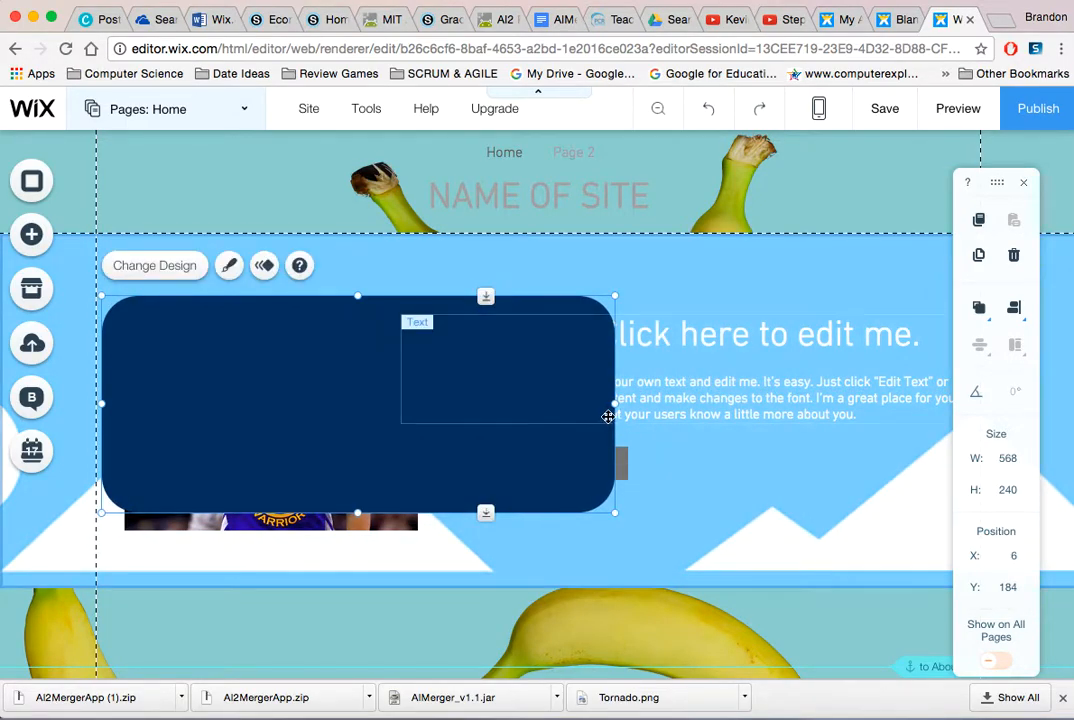
{"action": "left_click_drag", "start_coordinate": [614, 405], "coordinate": [977, 435]}
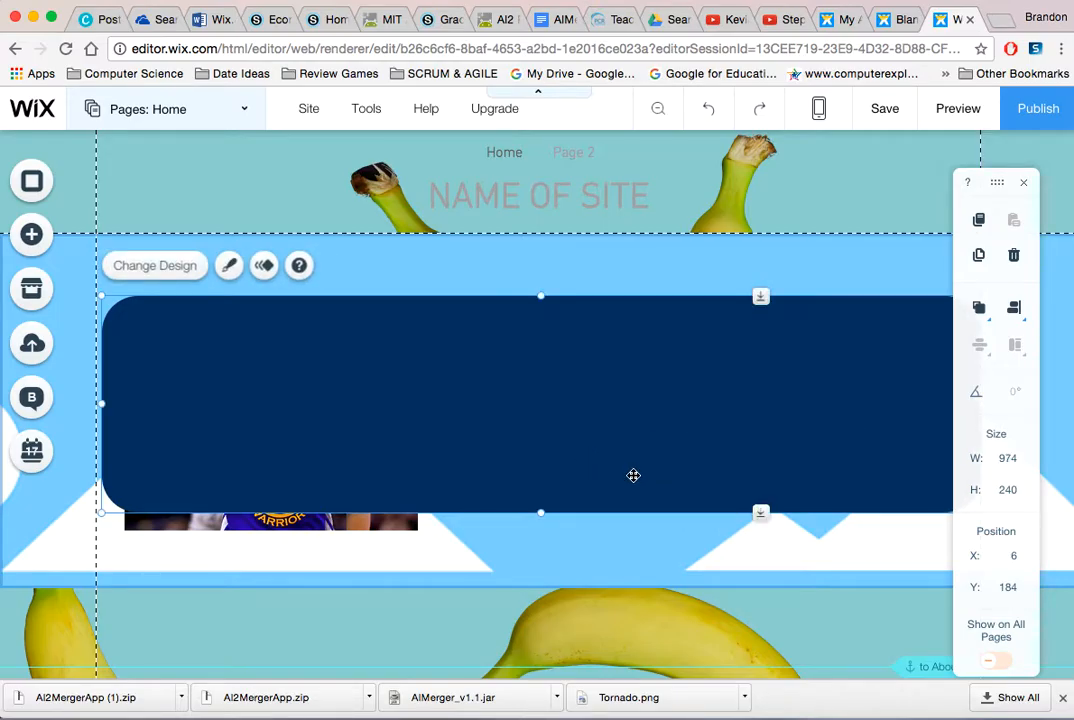
{"action": "left_click_drag", "start_coordinate": [540, 513], "coordinate": [532, 569]}
Step: Send the dark blue box behind the image and text, and shift the floating editing toolbar aside to expose the box's edge
{"action": "right_click", "coordinate": [533, 455]}
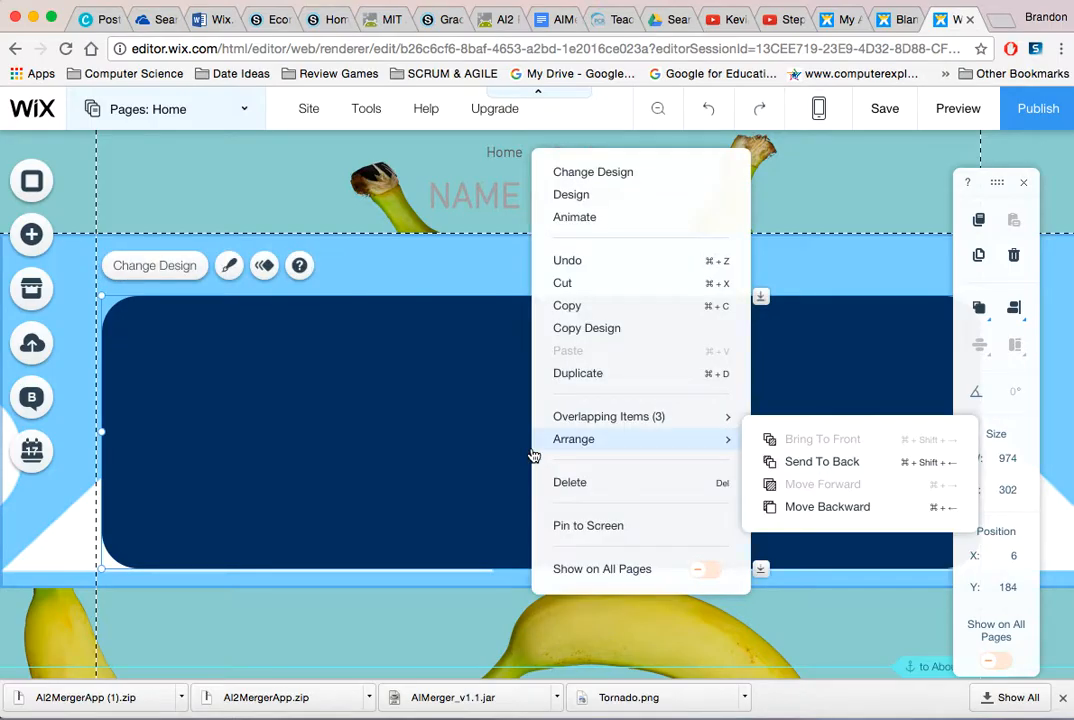
{"action": "left_click", "coordinate": [852, 472]}
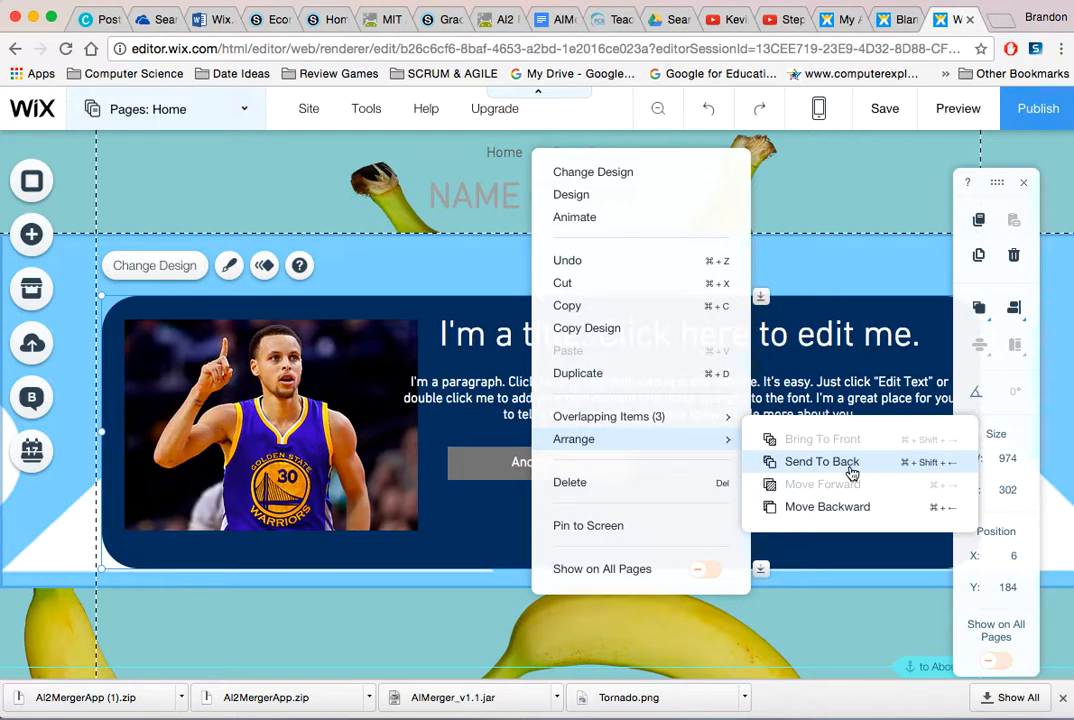
{"action": "left_click", "coordinate": [470, 274]}
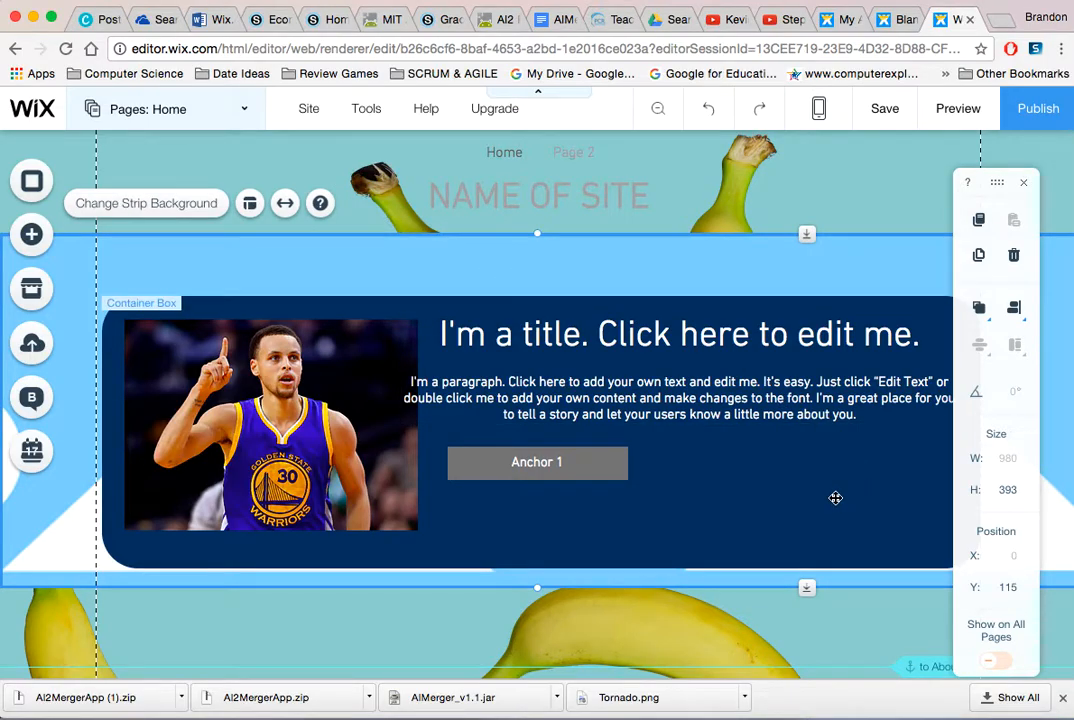
{"action": "left_click_drag", "start_coordinate": [997, 182], "coordinate": [1051, 183]}
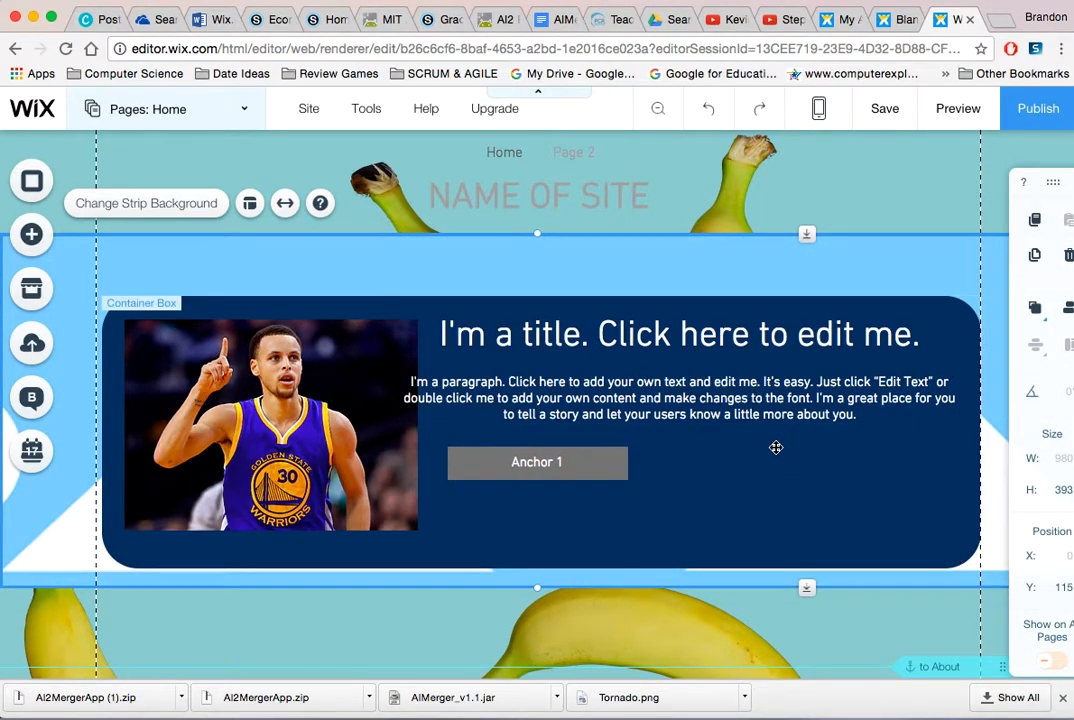
Step: Look through the video elements and add a single YouTube video player to the Home page
{"action": "left_click", "coordinate": [31, 235]}
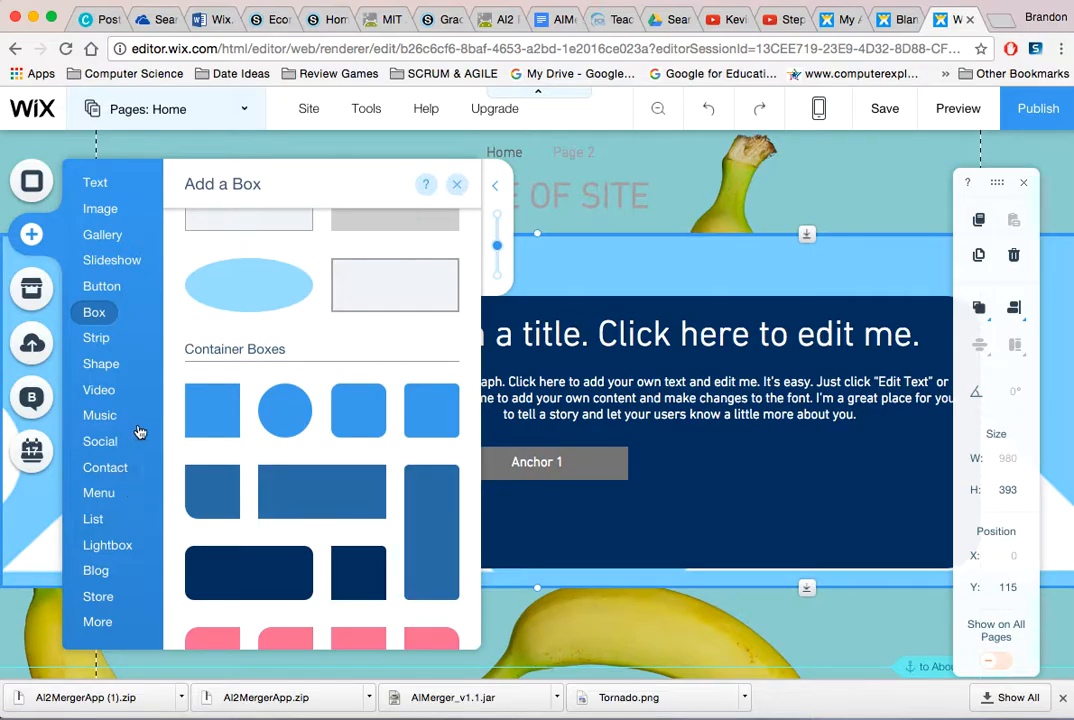
{"action": "left_click", "coordinate": [106, 393]}
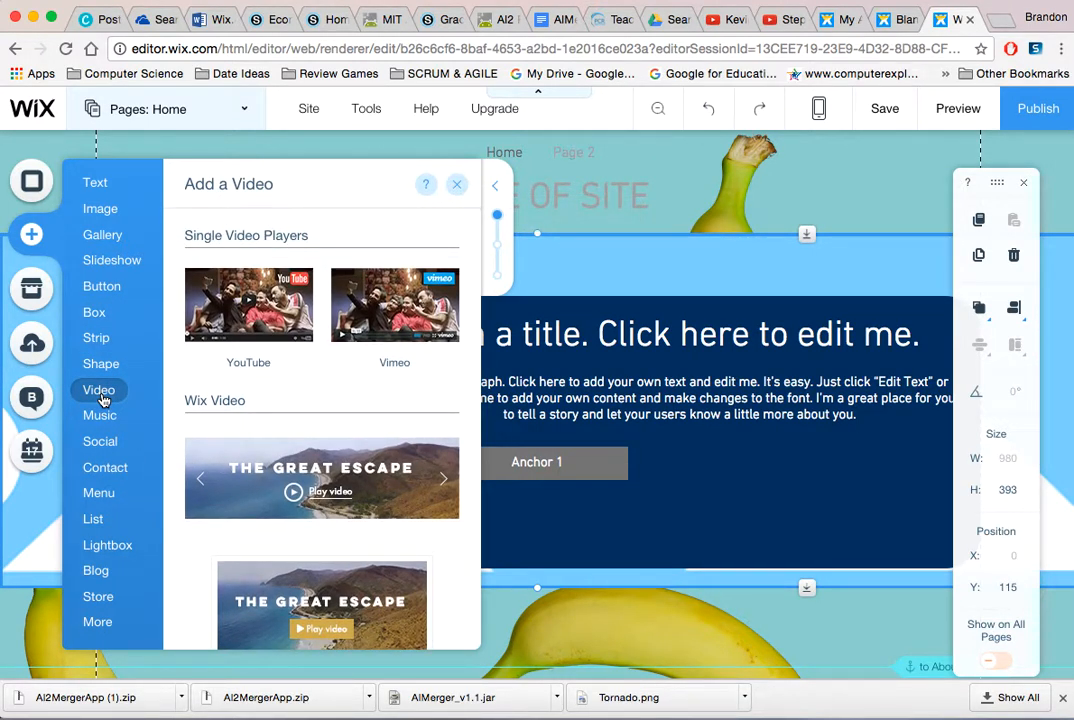
{"action": "scroll", "coordinate": [432, 457], "scroll_direction": "down", "scroll_amount": 5}
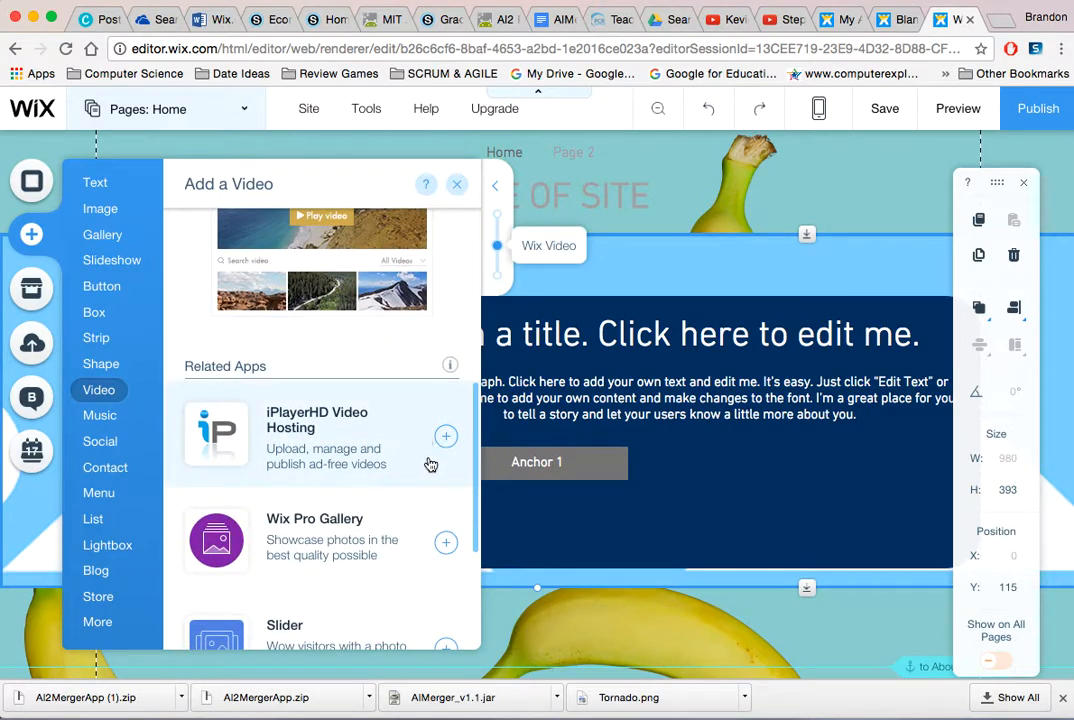
{"action": "scroll", "coordinate": [430, 470], "scroll_direction": "down", "scroll_amount": 3}
{"action": "scroll", "coordinate": [415, 509], "scroll_direction": "up", "scroll_amount": 10}
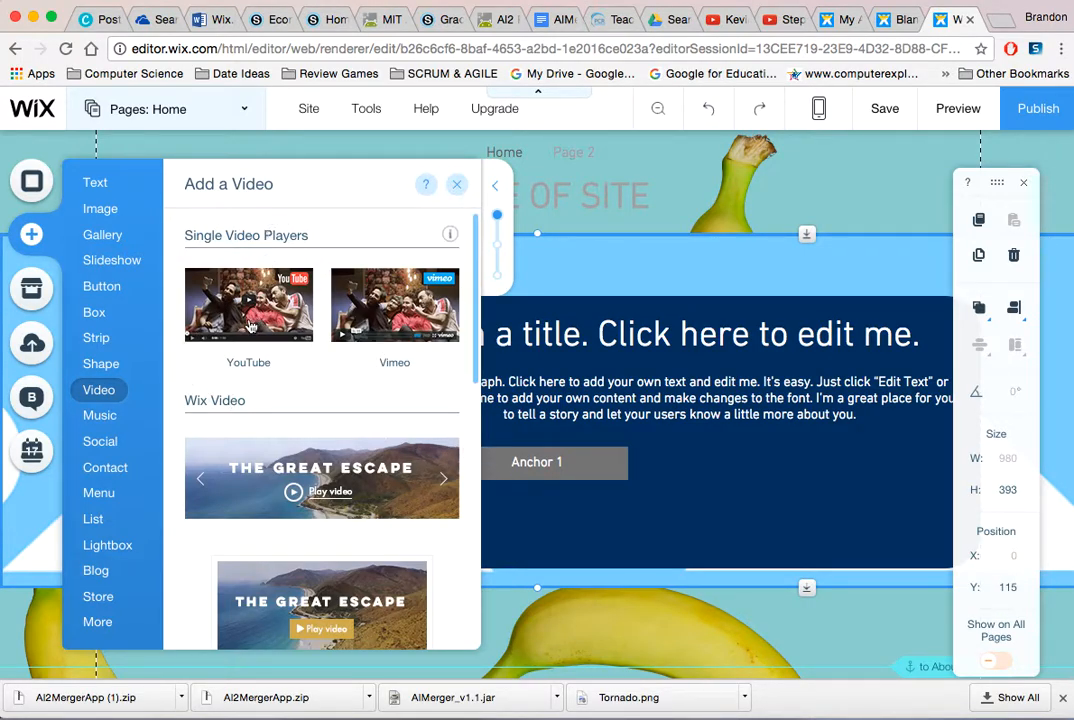
{"action": "left_click", "coordinate": [212, 316]}
Step: Move the YouTube player below the dark blue box to X 37, Y 503
{"action": "left_click_drag", "start_coordinate": [459, 335], "coordinate": [533, 358]}
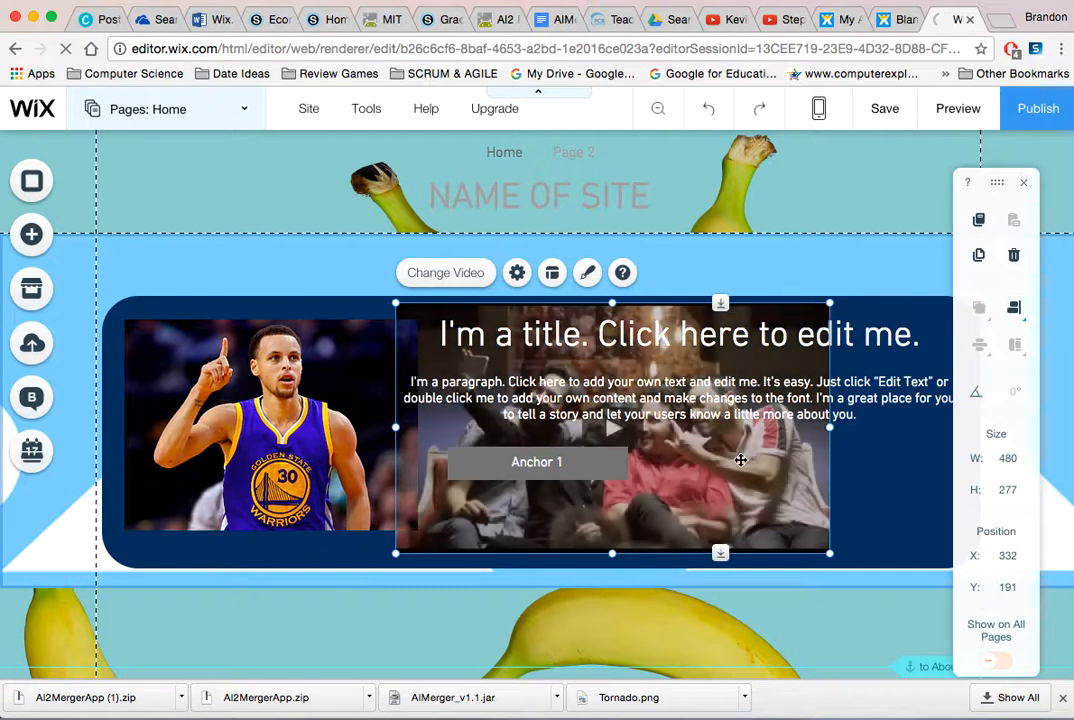
{"action": "left_click_drag", "start_coordinate": [713, 452], "coordinate": [512, 597]}
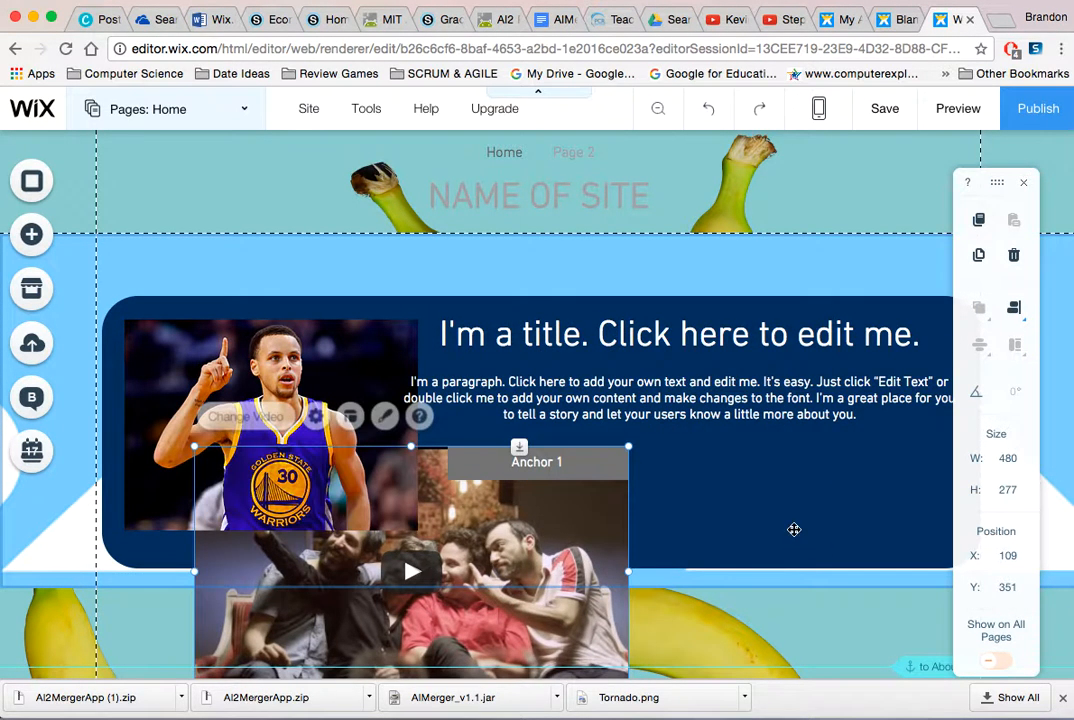
{"action": "scroll", "coordinate": [794, 529], "scroll_direction": "down", "scroll_amount": 4}
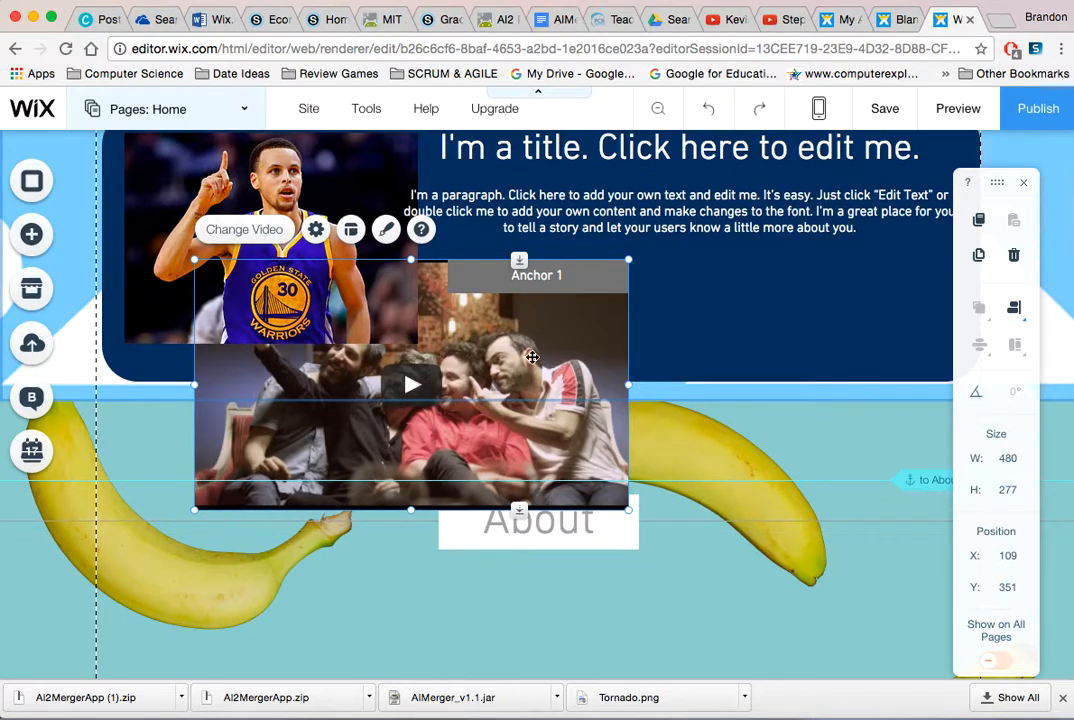
{"action": "left_click_drag", "start_coordinate": [532, 357], "coordinate": [466, 493]}
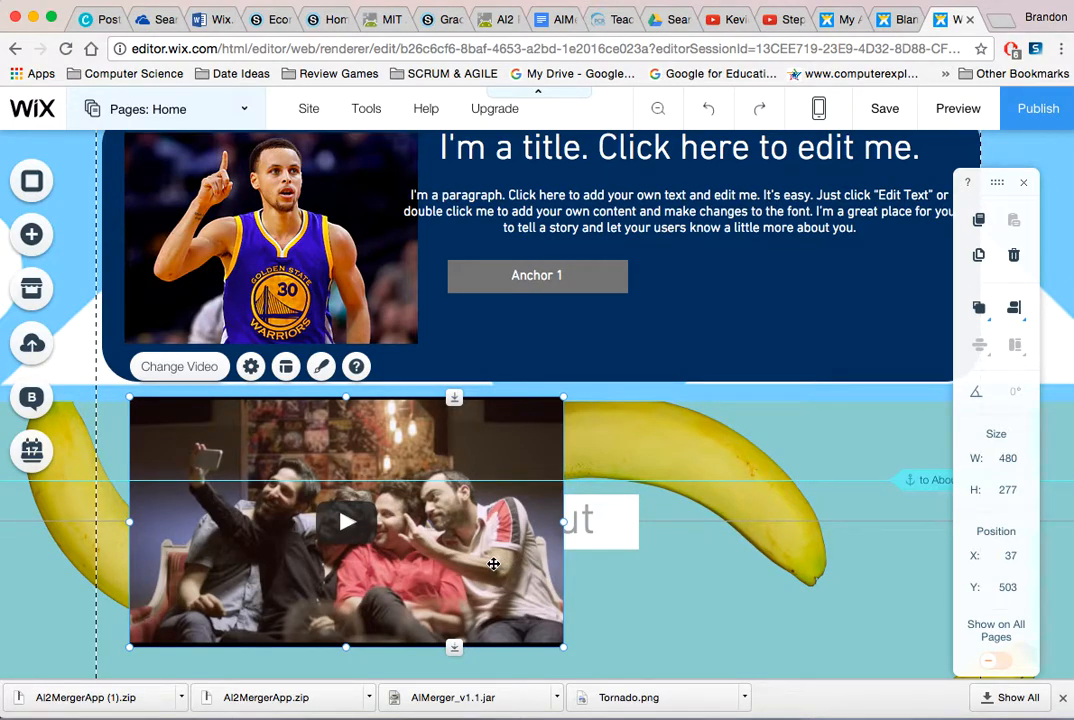
Step: Switch to YouTube and get the share link for the video Stephen Curry Top 10 Impossible Shots
{"action": "left_click", "coordinate": [778, 20]}
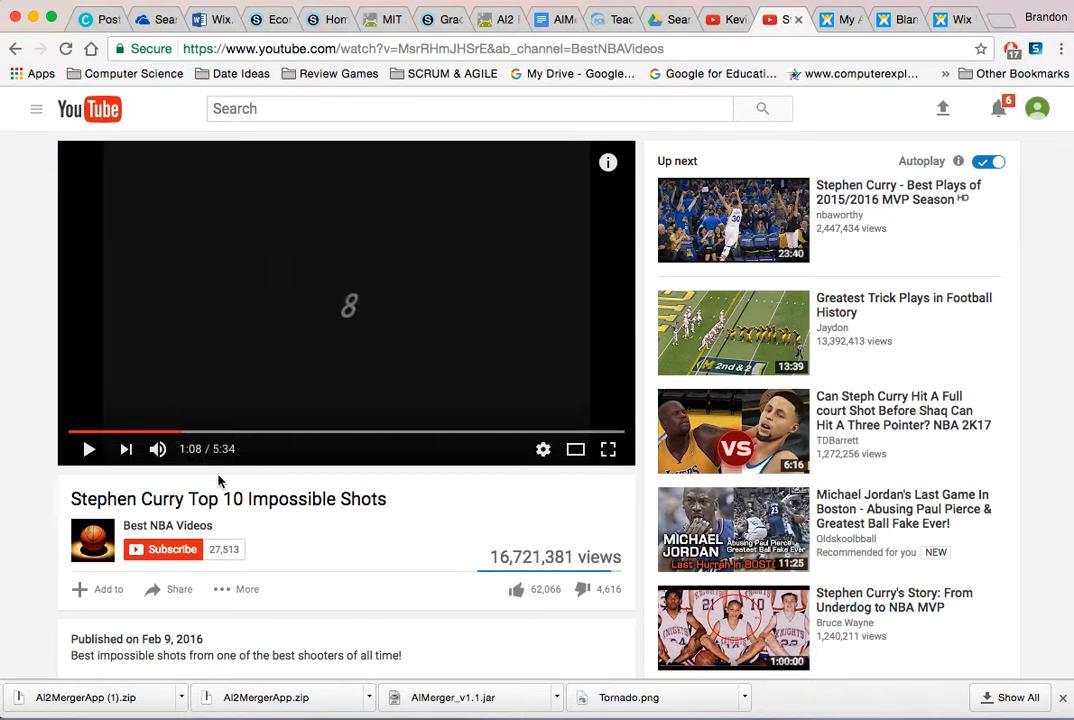
{"action": "scroll", "coordinate": [276, 539], "scroll_direction": "down", "scroll_amount": 3}
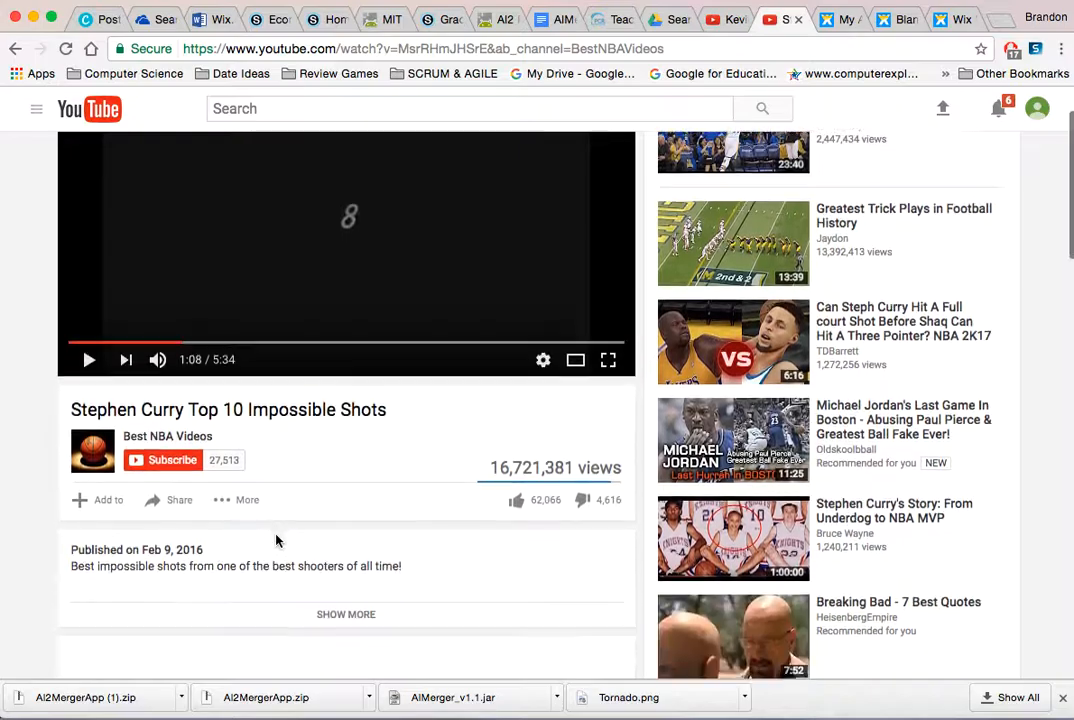
{"action": "left_click", "coordinate": [179, 467]}
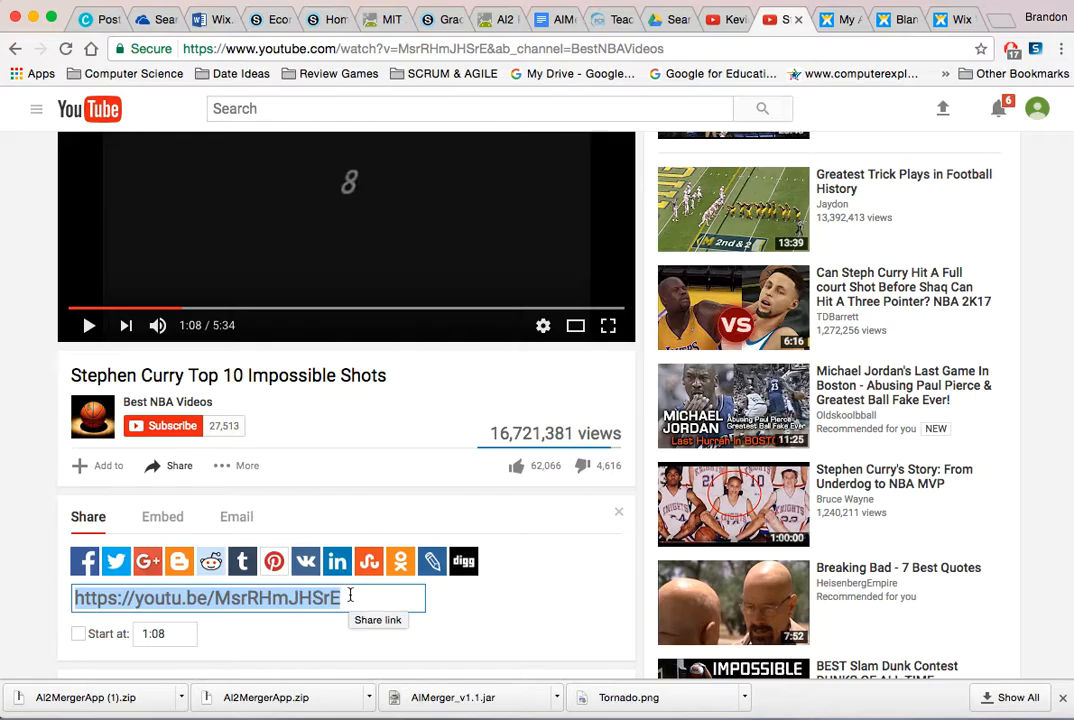
{"action": "left_click", "coordinate": [955, 19]}
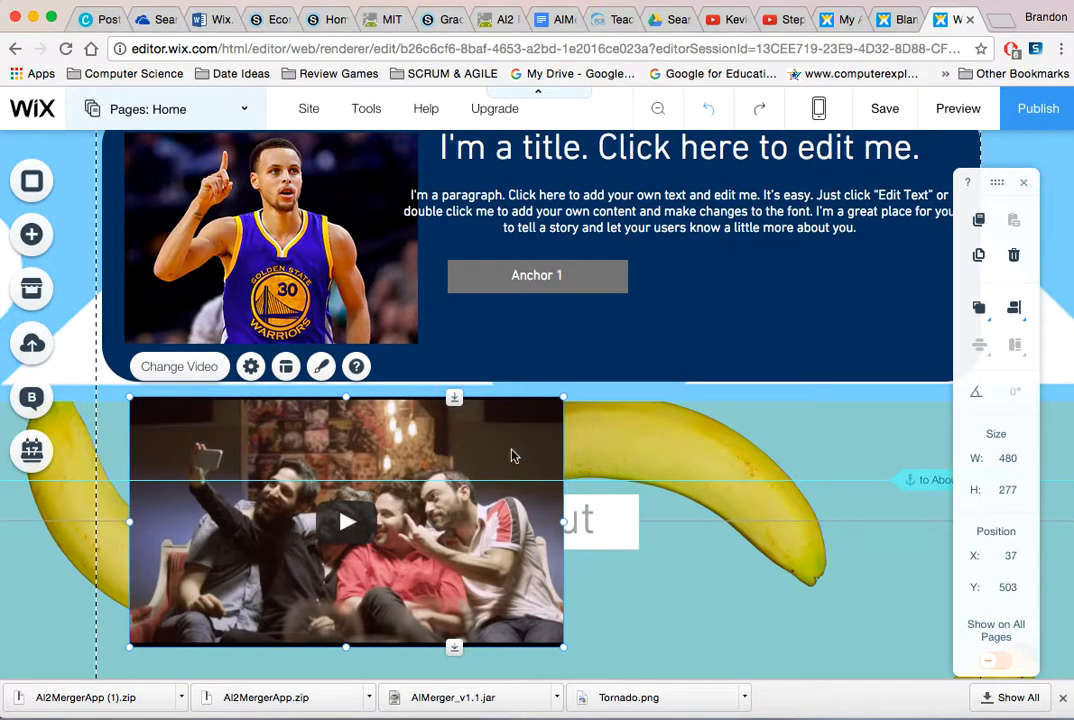
{"action": "left_click", "coordinate": [213, 373]}
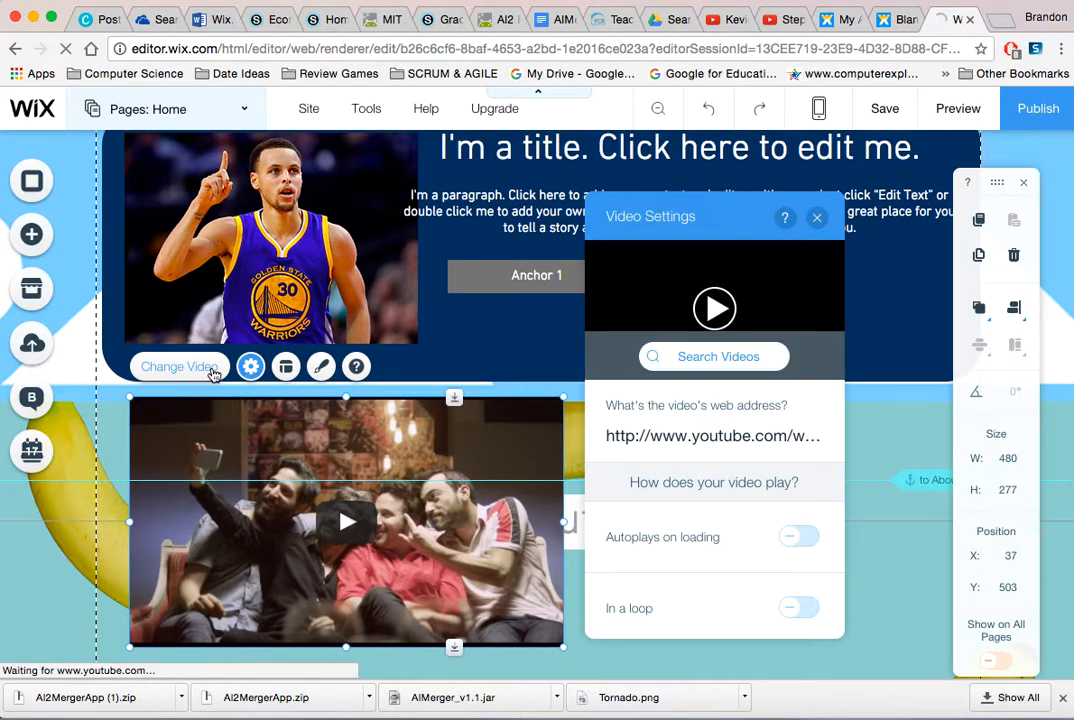
{"action": "left_click", "coordinate": [719, 434]}
{"action": "key", "text": "super+a"}
{"action": "key", "text": "BackSpace"}
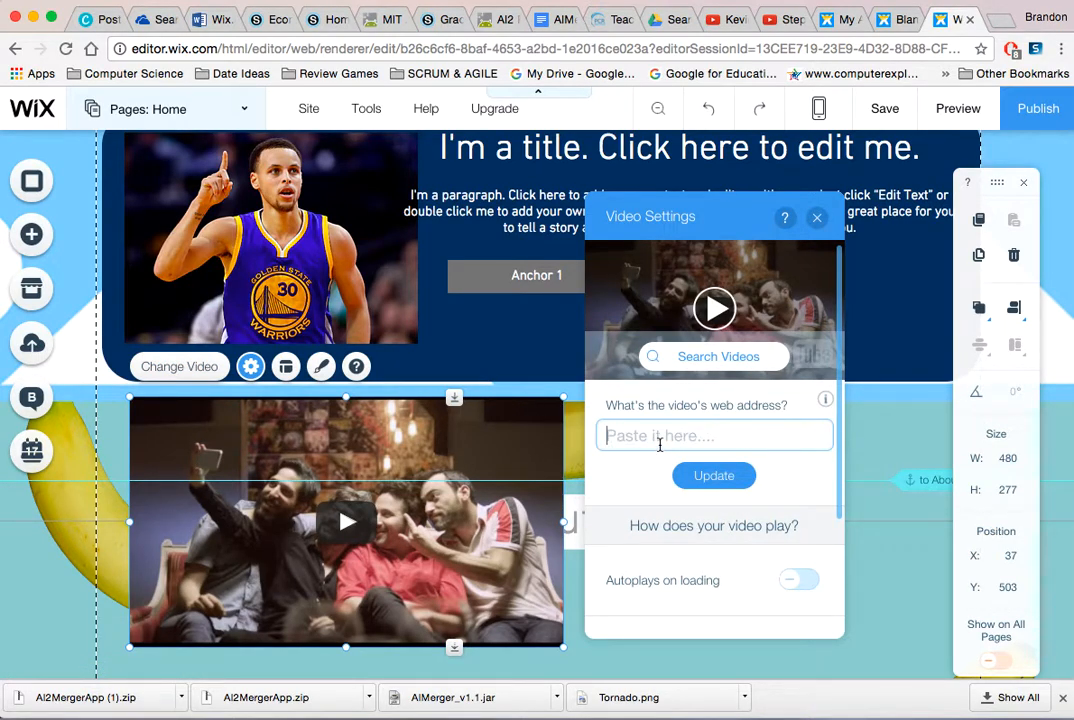
{"action": "type", "text": "https://youtu.be/MsrRHmJHSrE"}
{"action": "left_click", "coordinate": [707, 478]}
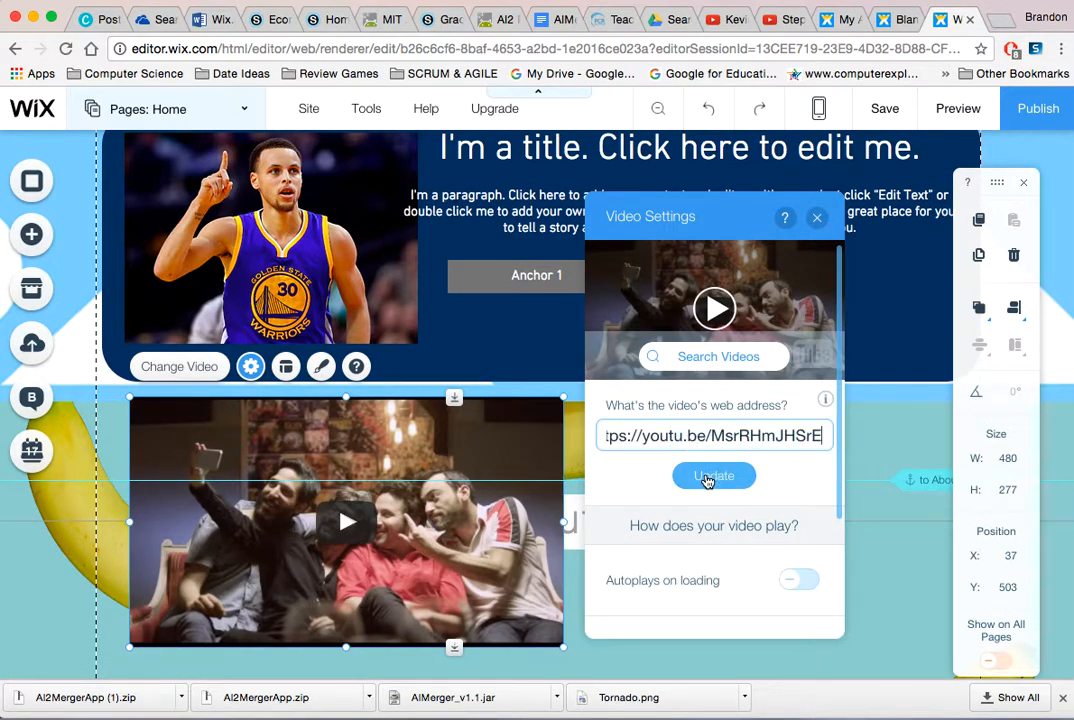
{"action": "left_click", "coordinate": [817, 218]}
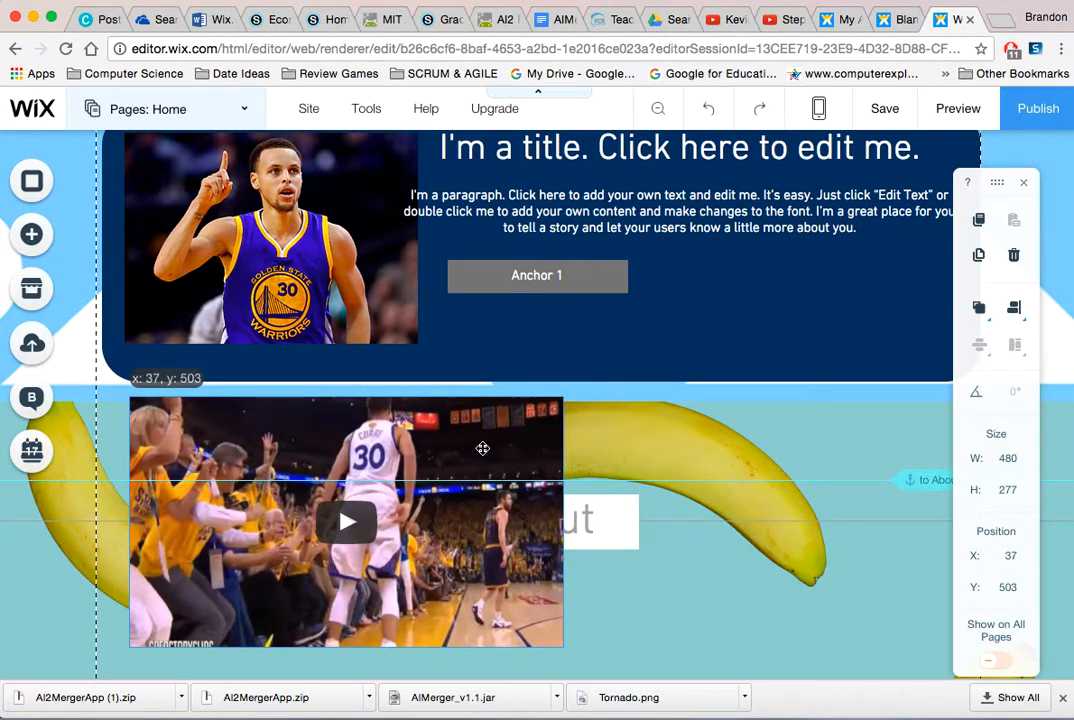
{"action": "left_click_drag", "start_coordinate": [482, 448], "coordinate": [476, 448]}
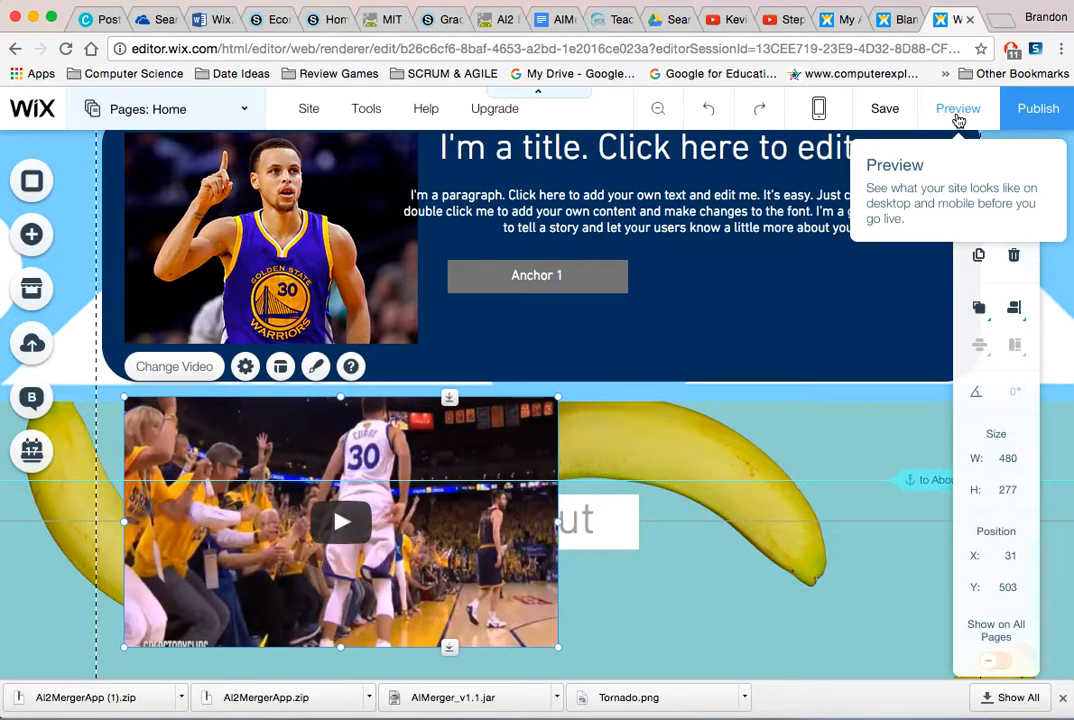
Step: Preview the site and test playing and pausing the embedded YouTube video with the computer's sound muted, ending back in the editor
{"action": "left_click", "coordinate": [958, 110]}
{"action": "scroll", "coordinate": [779, 277], "scroll_direction": "up", "scroll_amount": 3}
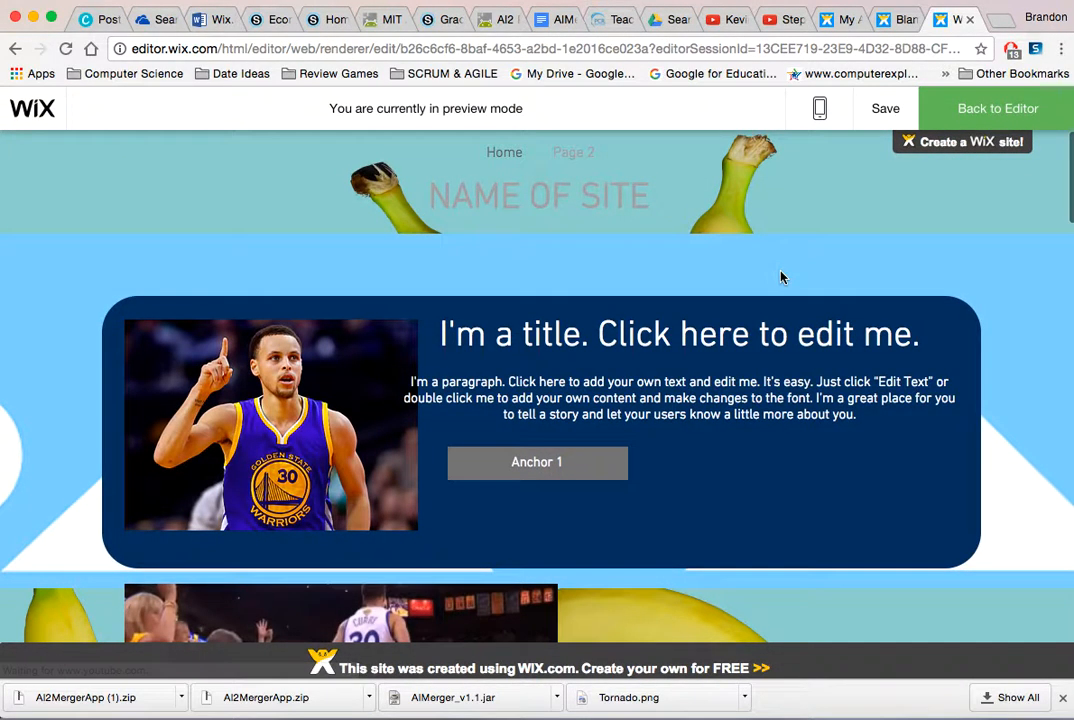
{"action": "scroll", "coordinate": [780, 276], "scroll_direction": "down", "scroll_amount": 5}
{"action": "left_click", "coordinate": [355, 395]}
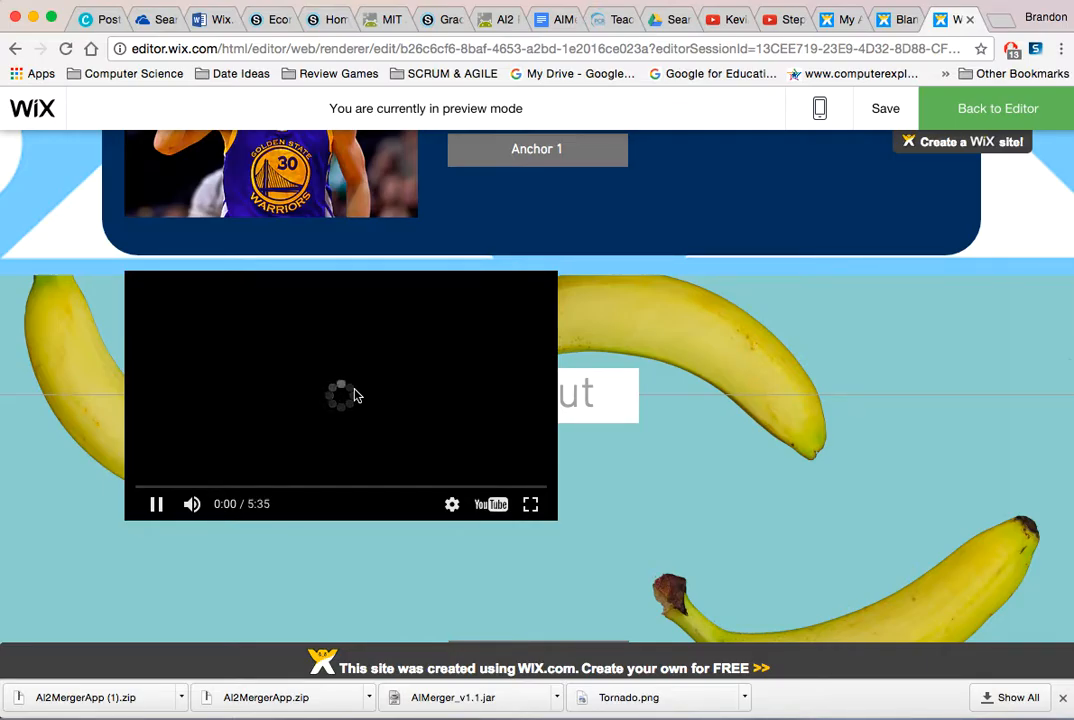
{"action": "key", "text": "XF86AudioLowerVolume"}
{"action": "key", "text": "XF86AudioLowerVolume"}
{"action": "key", "text": "XF86AudioRaiseVolume"}
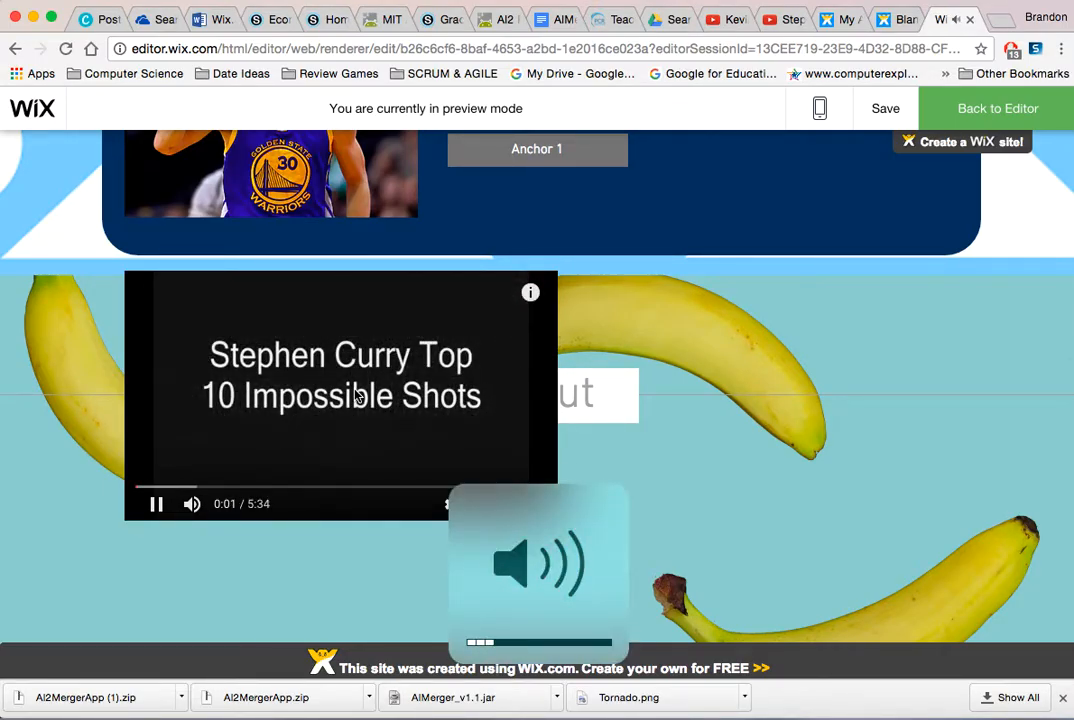
{"action": "key", "text": "XF86AudioLowerVolume"}
{"action": "key", "text": "XF86AudioLowerVolume"}
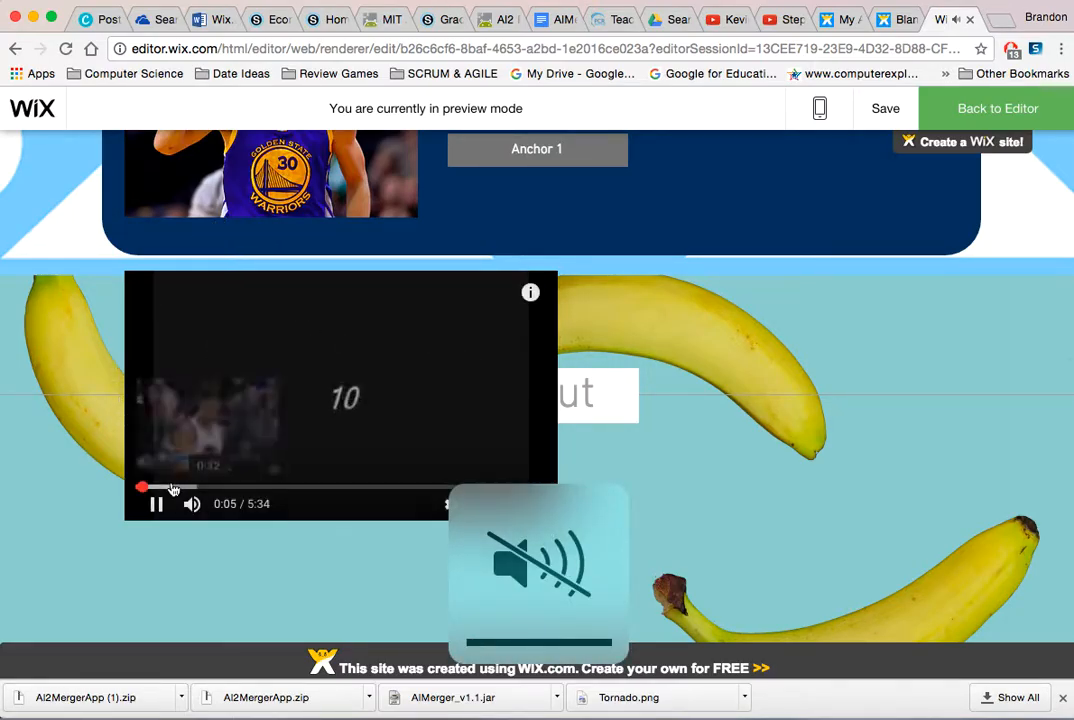
{"action": "left_click", "coordinate": [155, 503]}
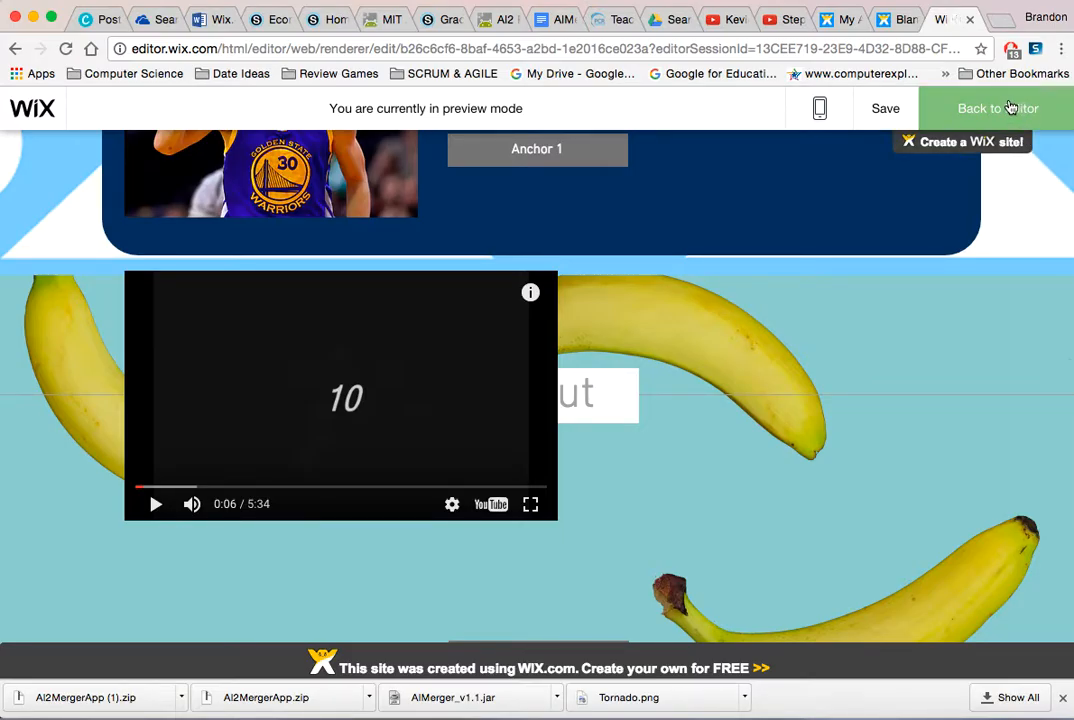
{"action": "left_click", "coordinate": [1010, 108]}
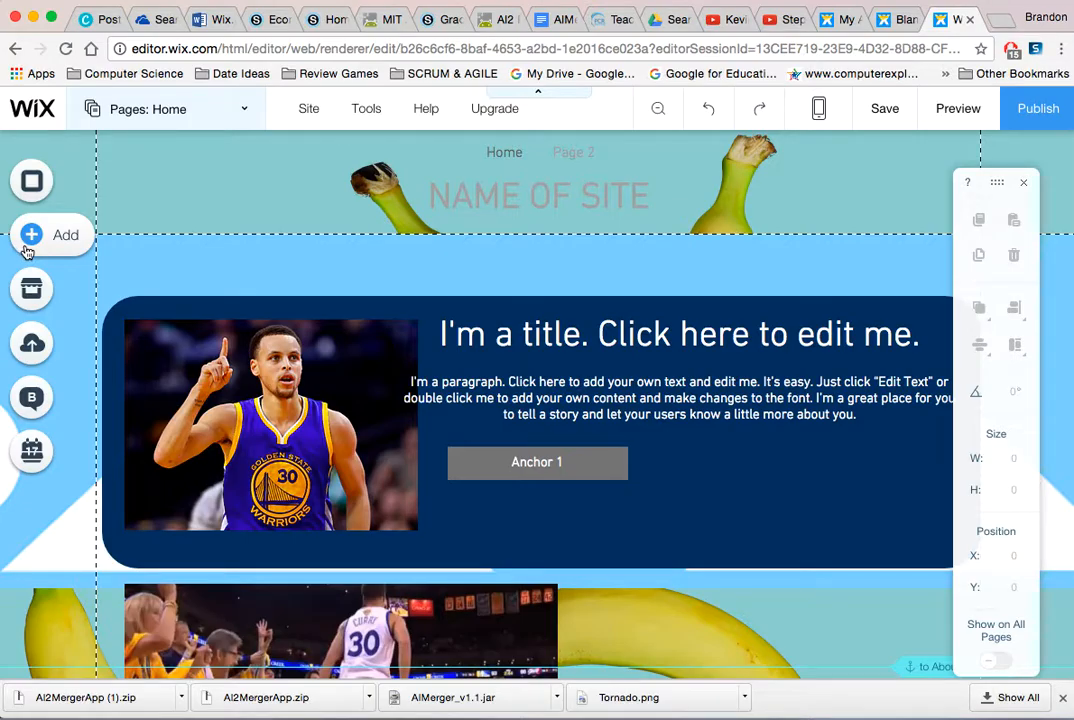
Step: Look through the contact, lightbox and slideshow elements that can be added to the page
{"action": "left_click", "coordinate": [28, 248]}
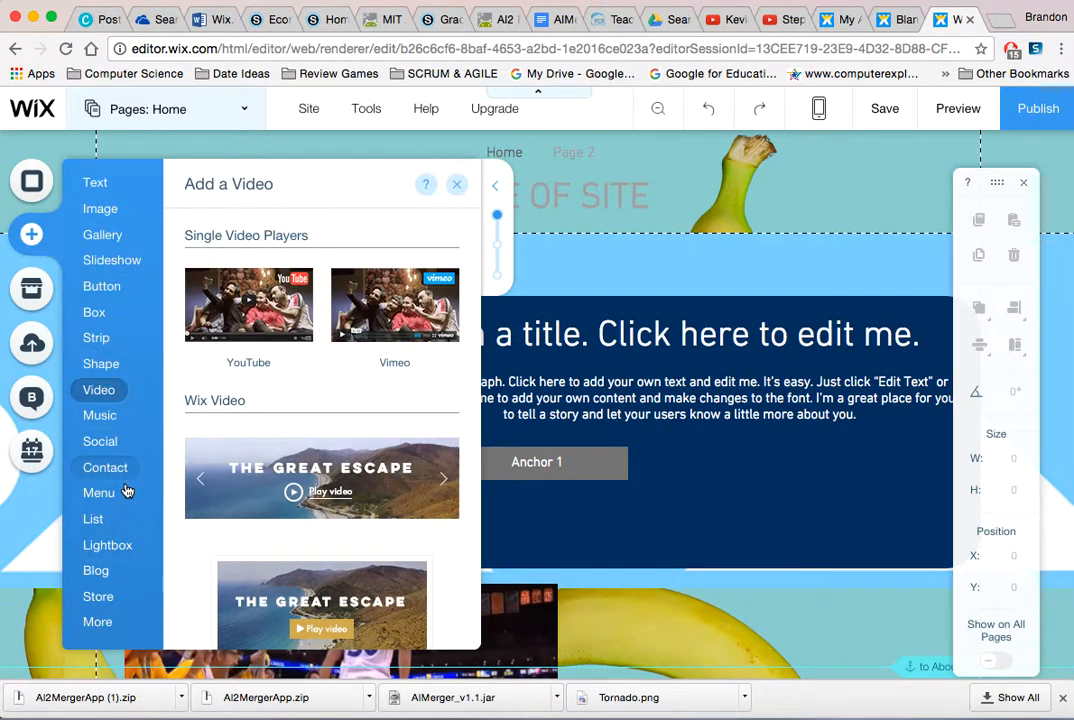
{"action": "left_click", "coordinate": [105, 467]}
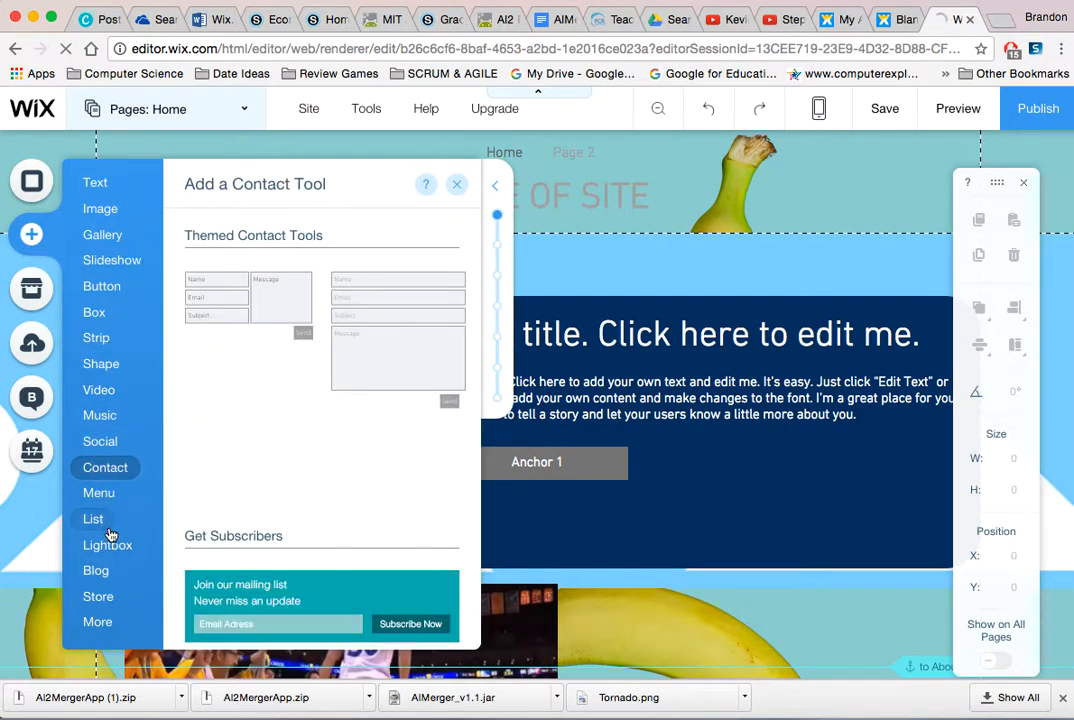
{"action": "left_click", "coordinate": [108, 546]}
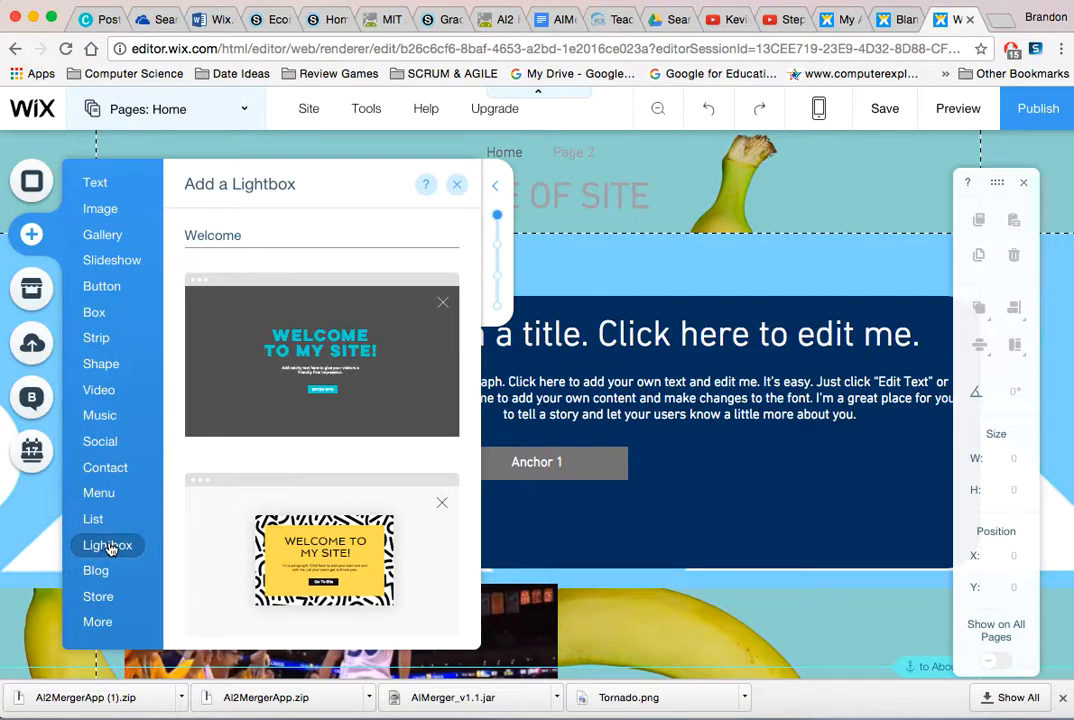
{"action": "left_click", "coordinate": [122, 260]}
{"action": "left_click", "coordinate": [455, 188]}
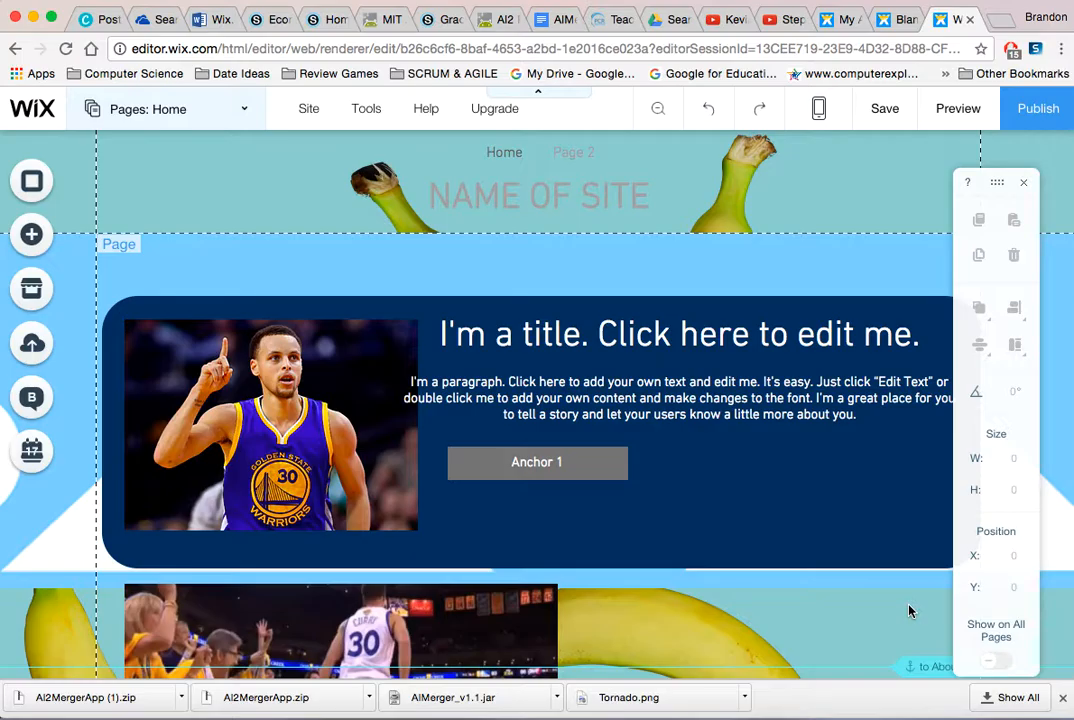
Step: Look over the Home page and save the site's changes without publishing
{"action": "scroll", "coordinate": [912, 610], "scroll_direction": "down", "scroll_amount": 5}
{"action": "scroll", "coordinate": [869, 416], "scroll_direction": "up", "scroll_amount": 5}
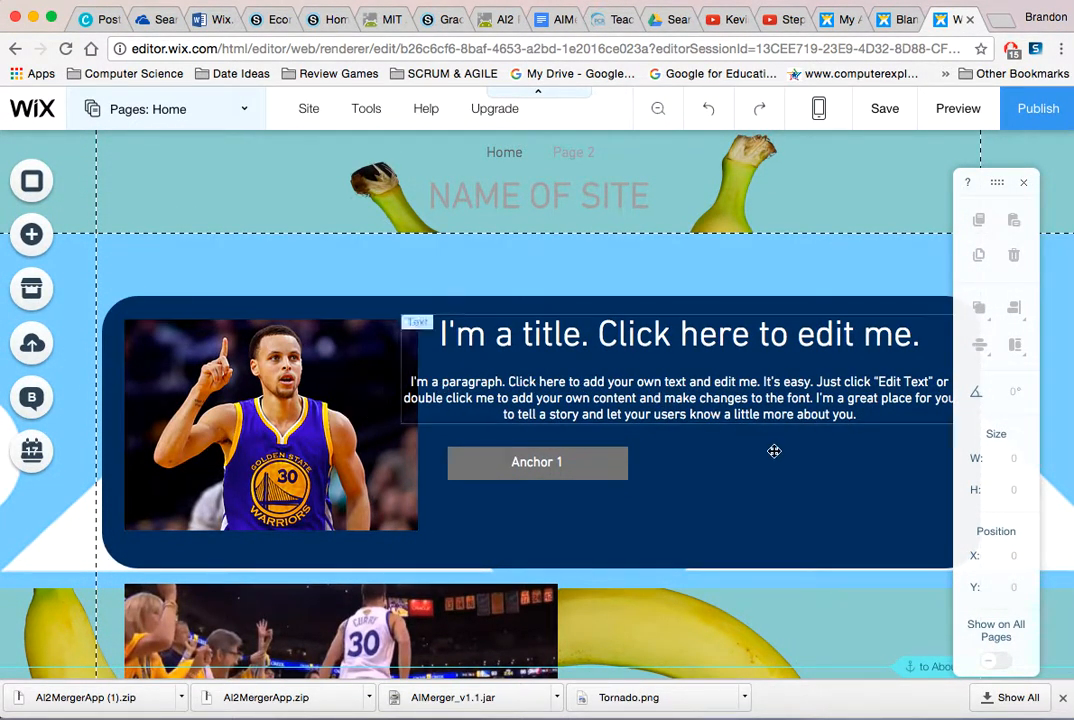
{"action": "scroll", "coordinate": [831, 537], "scroll_direction": "down", "scroll_amount": 2}
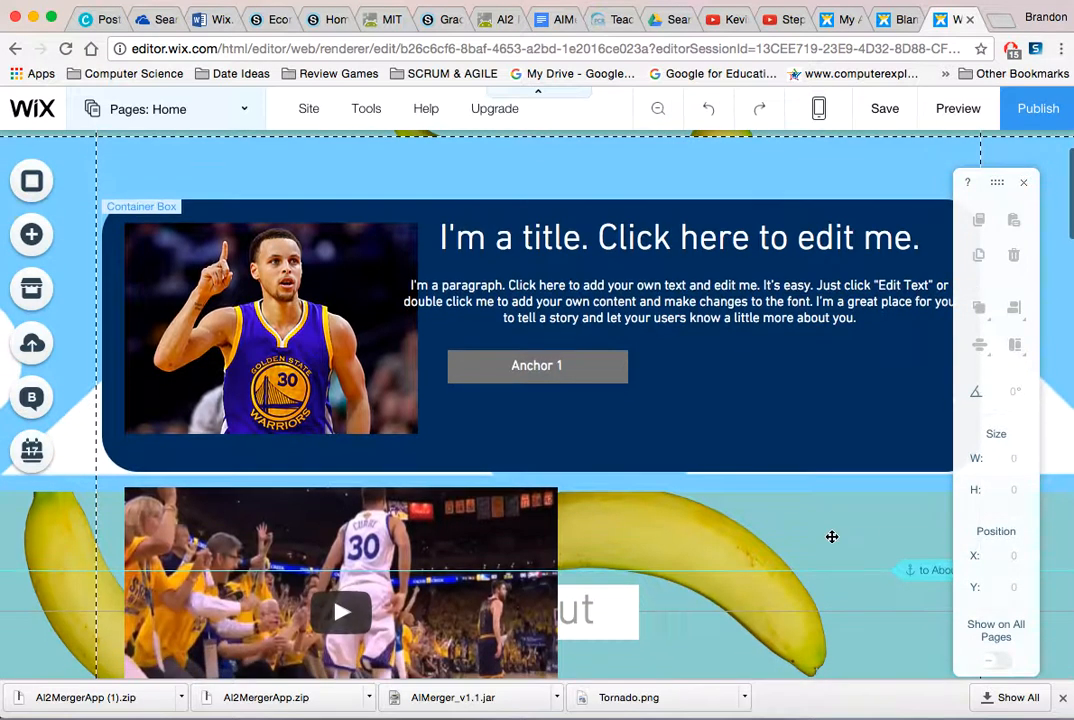
{"action": "scroll", "coordinate": [831, 541], "scroll_direction": "up", "scroll_amount": 2}
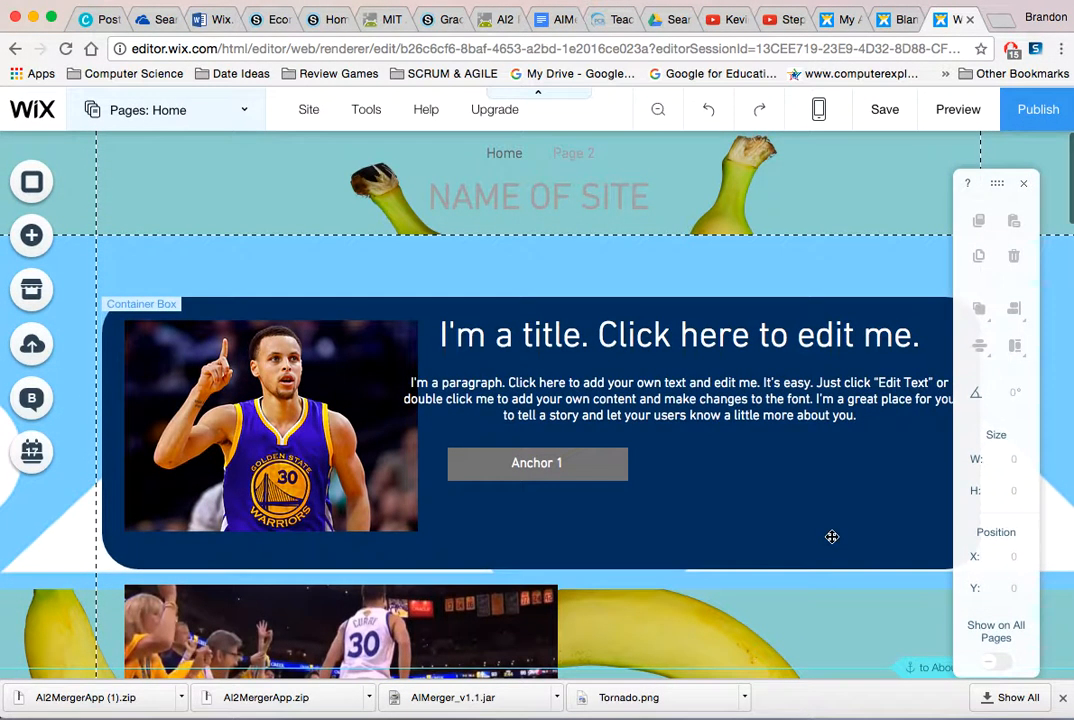
{"action": "left_click", "coordinate": [885, 115]}
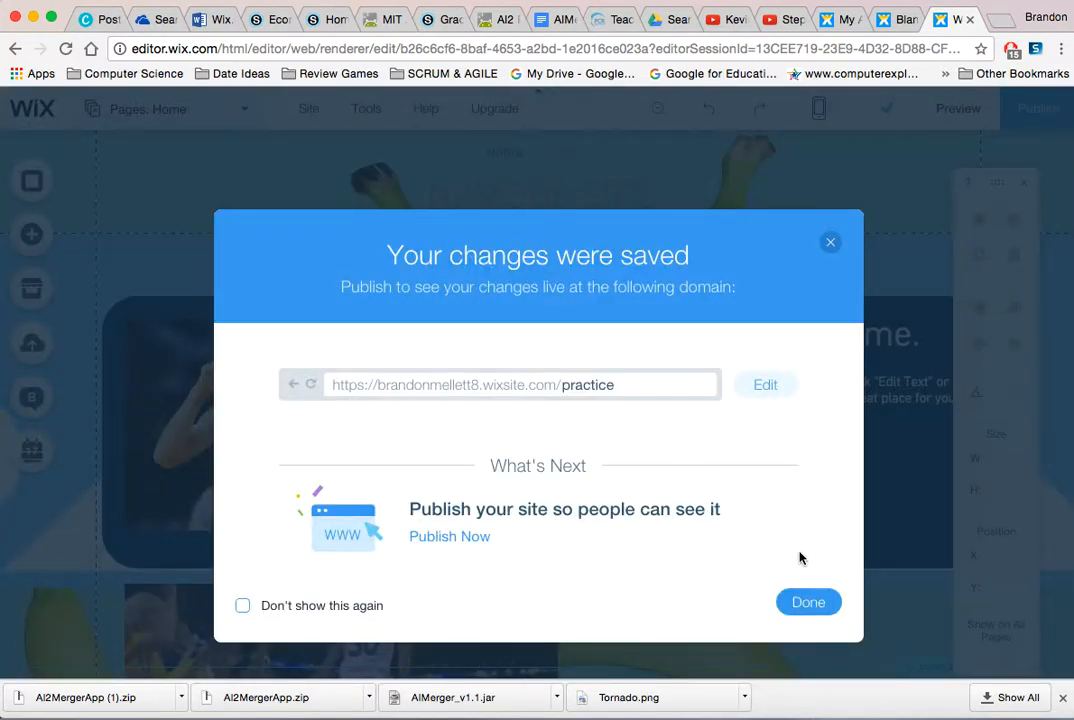
{"action": "left_click", "coordinate": [808, 605]}
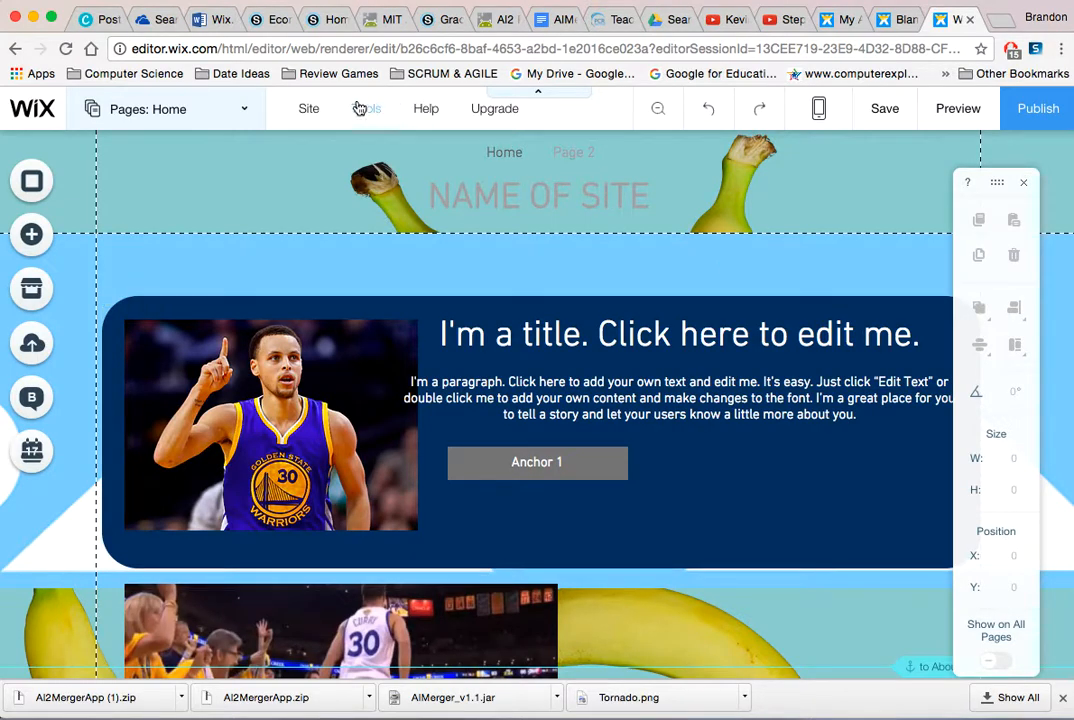
Step: Examine the site's Get Feedback sharing options and the editor's toolbar, ruler, gridline and snapping options
{"action": "mouse_move", "coordinate": [426, 108]}
{"action": "mouse_move", "coordinate": [305, 112]}
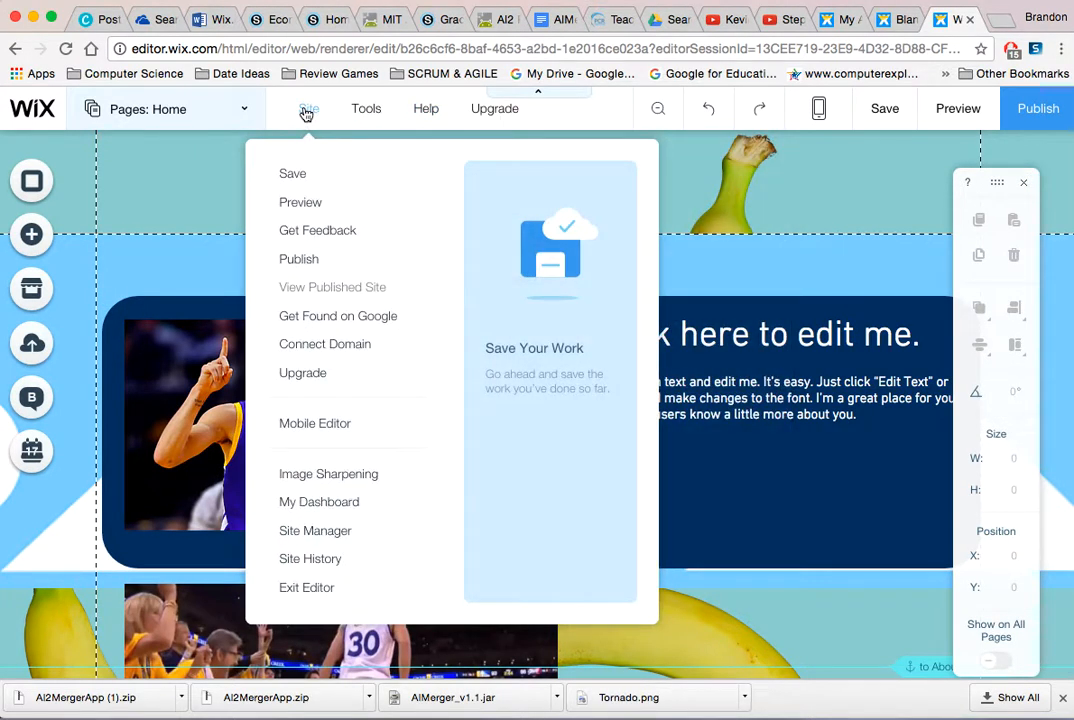
{"action": "left_click", "coordinate": [323, 233]}
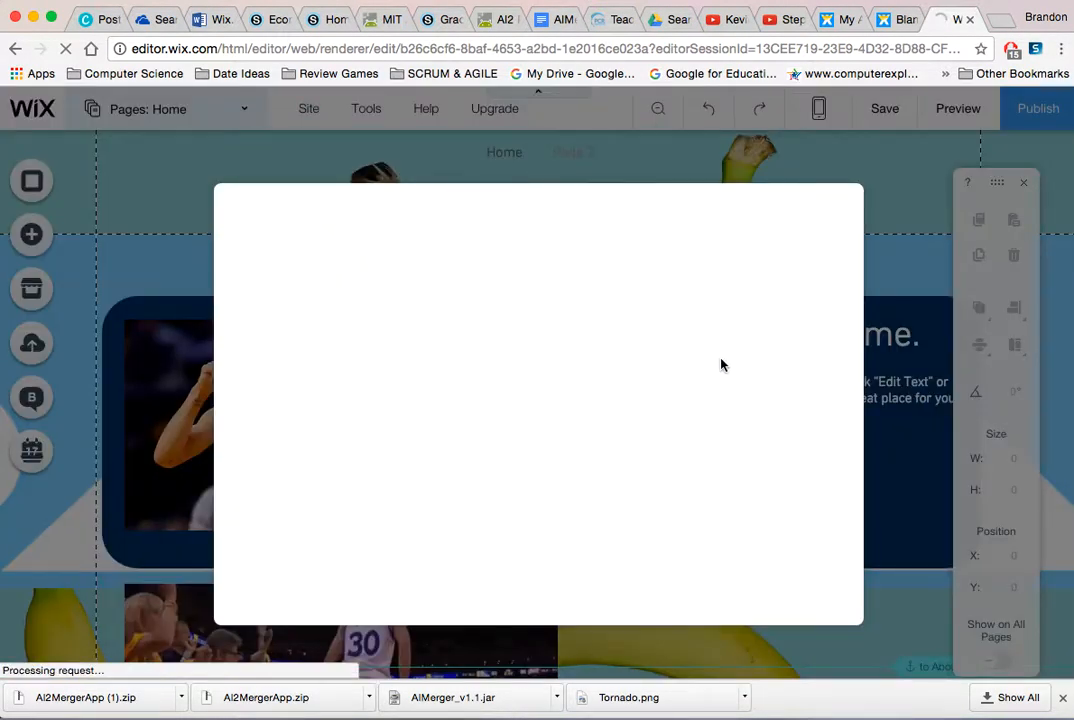
{"action": "left_click", "coordinate": [491, 490]}
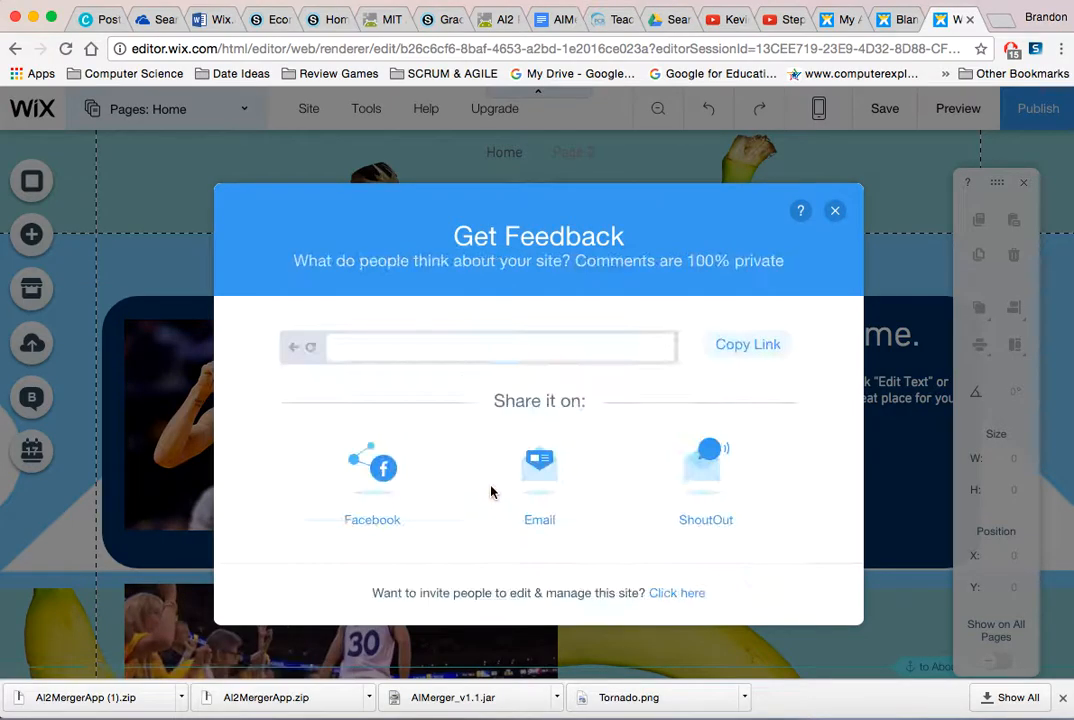
{"action": "left_click", "coordinate": [834, 210]}
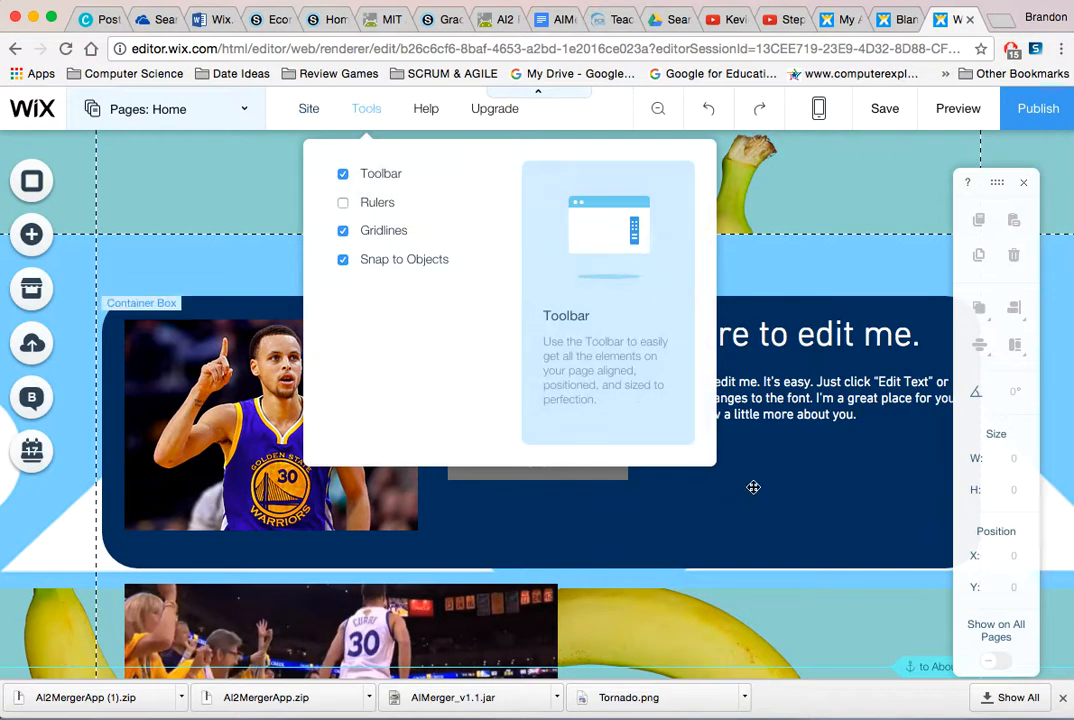
{"action": "scroll", "coordinate": [847, 470], "scroll_direction": "down", "scroll_amount": 2}
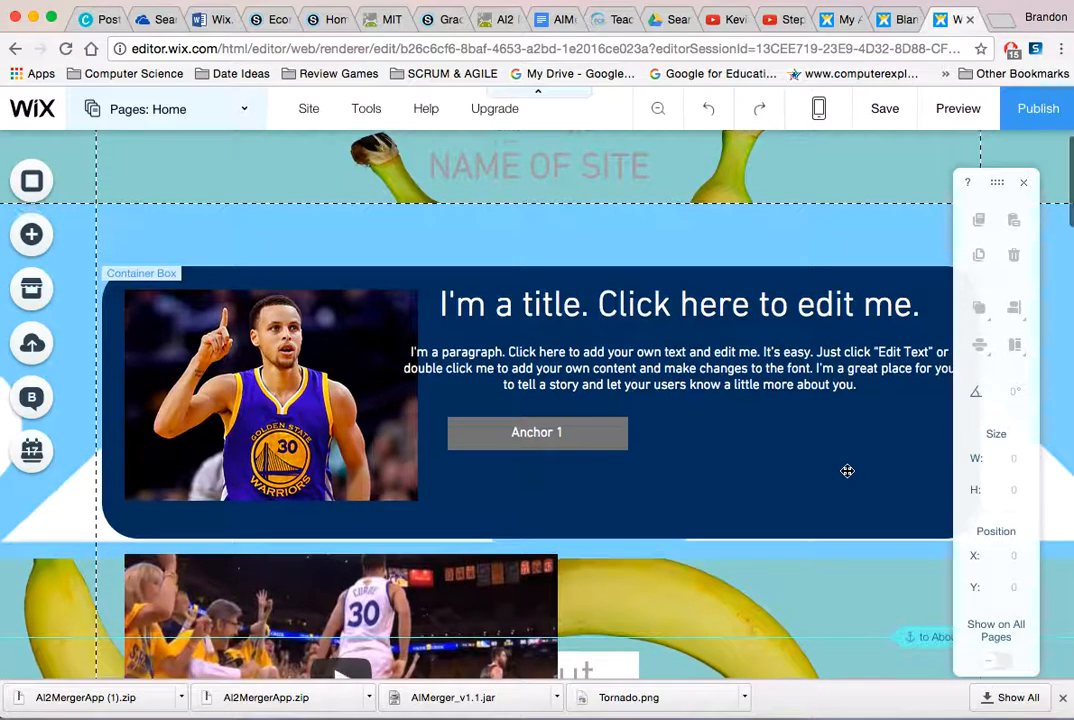